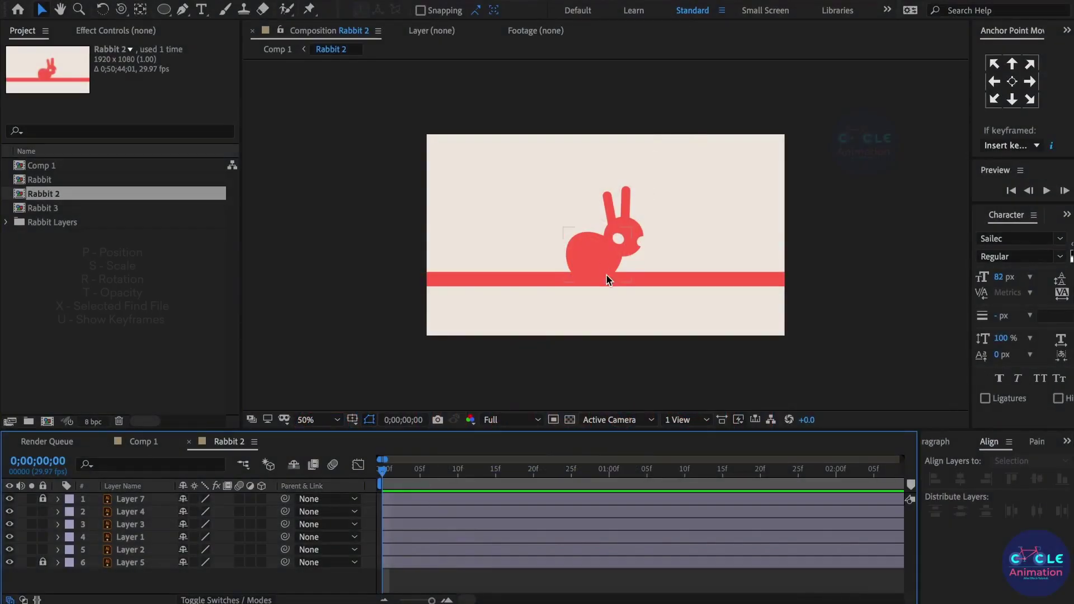
Test-move the rabbit's body and head, undoing each move.
scroll(614, 257, up, 2)
click(583, 274)
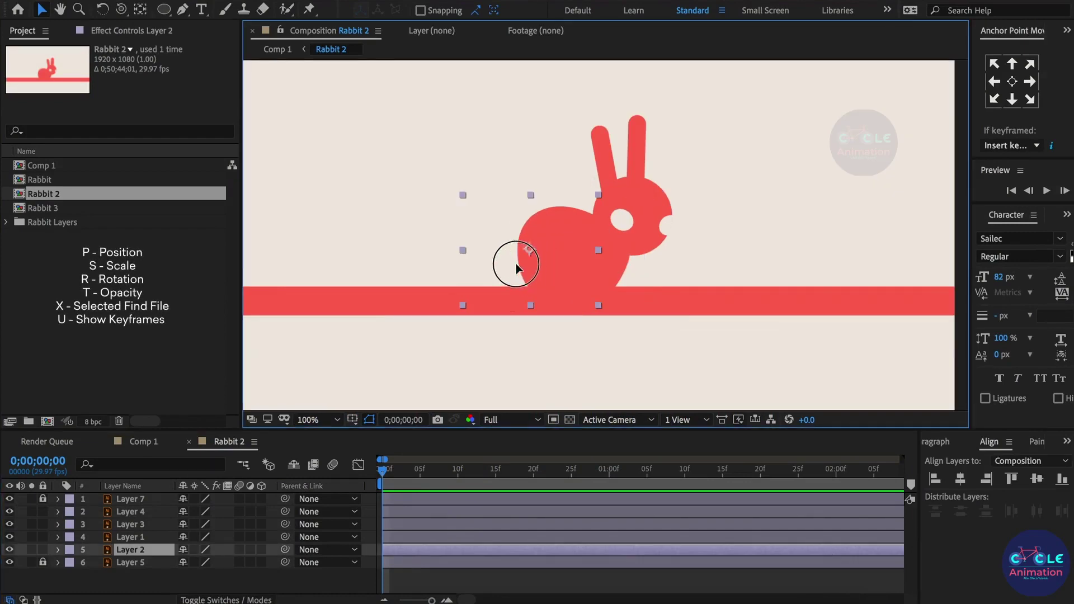
drag(520, 264, 566, 277)
key(ctrl+z)
click(670, 206)
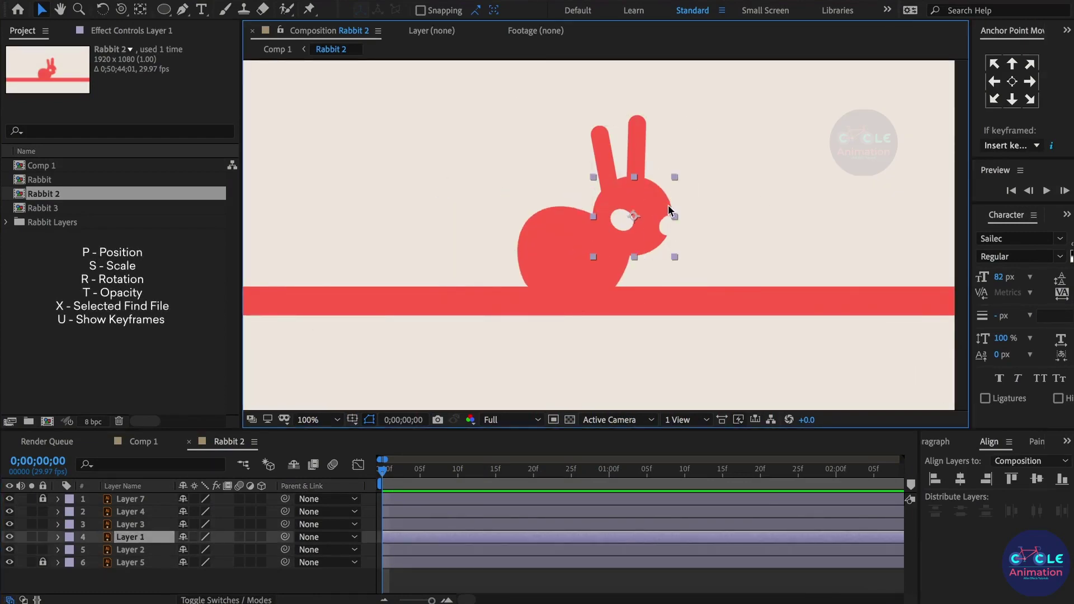
drag(700, 185, 707, 233)
key(ctrl+z)
Parent both ear layers (Layers 3 and 4) to the head, Layer 1, and check they follow it.
click(143, 524)
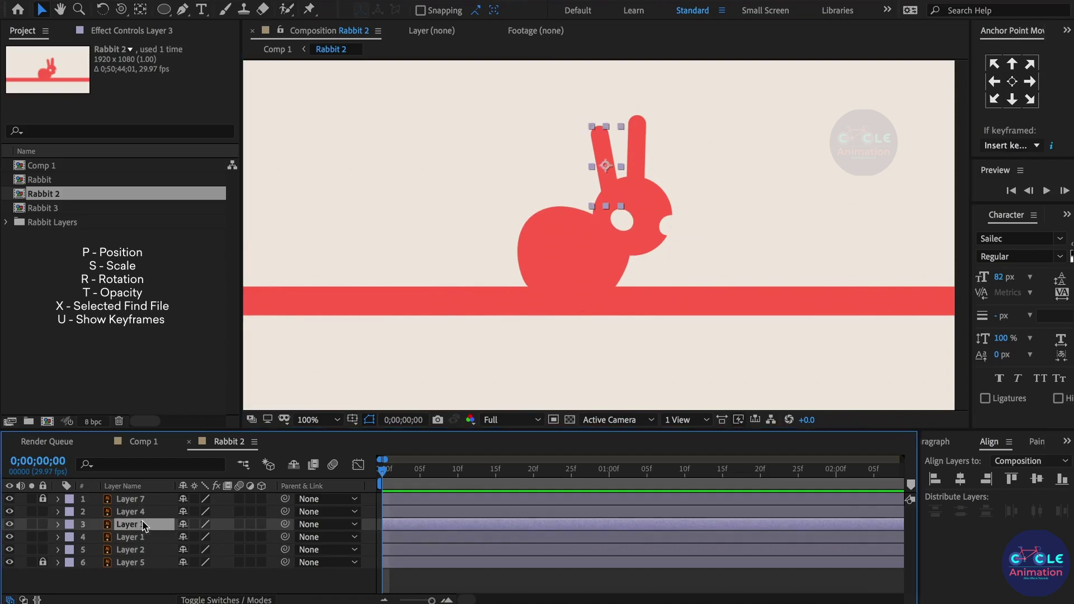
shift+click(147, 512)
drag(285, 524, 140, 537)
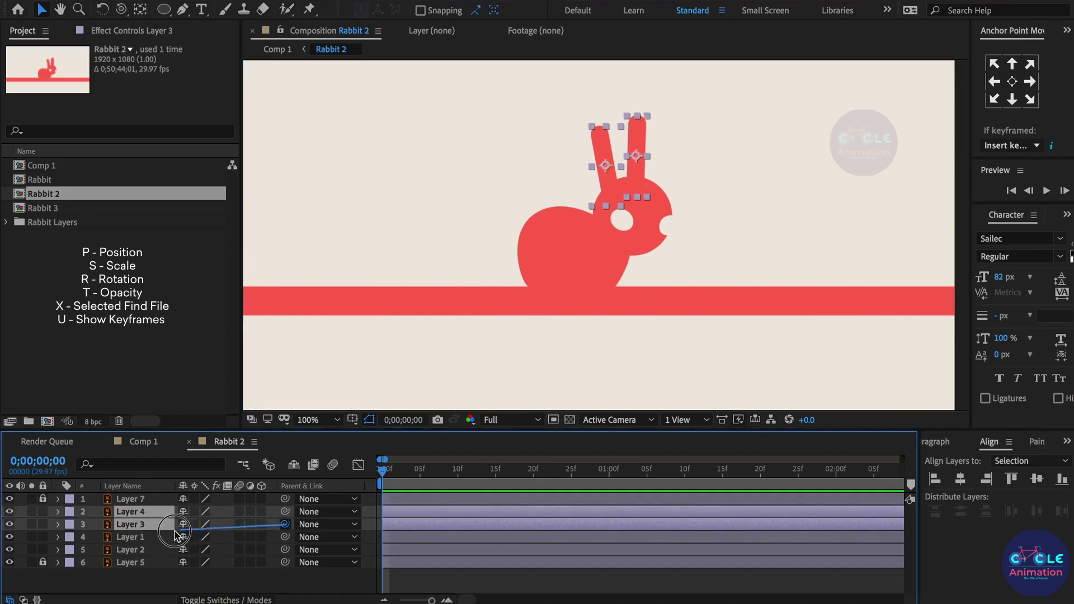
click(140, 538)
drag(687, 238, 750, 235)
key(ctrl+z)
Move the left ear's anchor point down to its base with the Pan Behind tool.
click(751, 254)
click(611, 163)
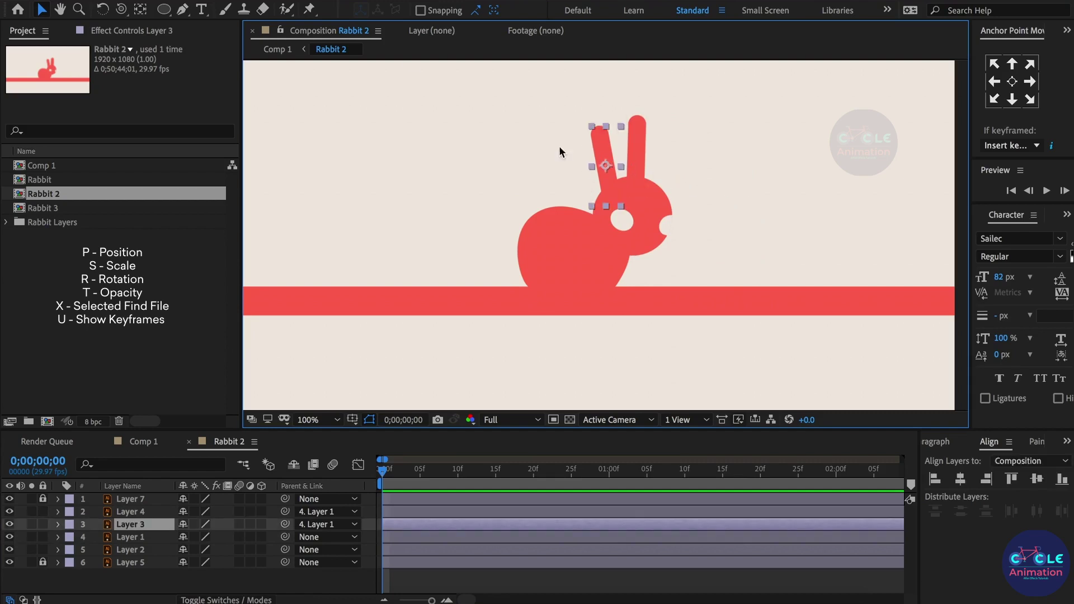
click(137, 10)
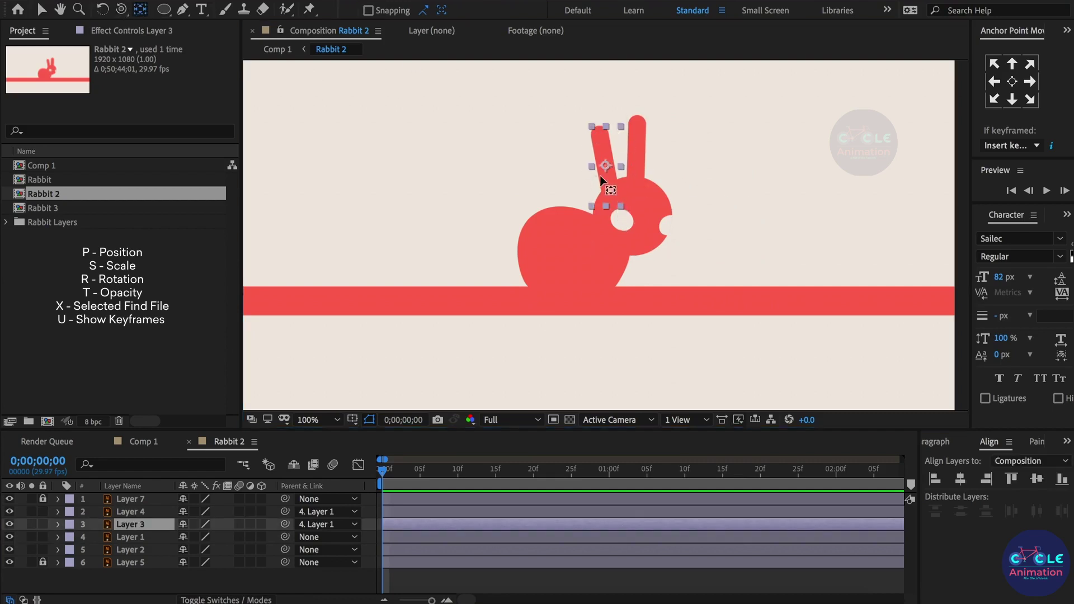
drag(605, 165, 611, 187)
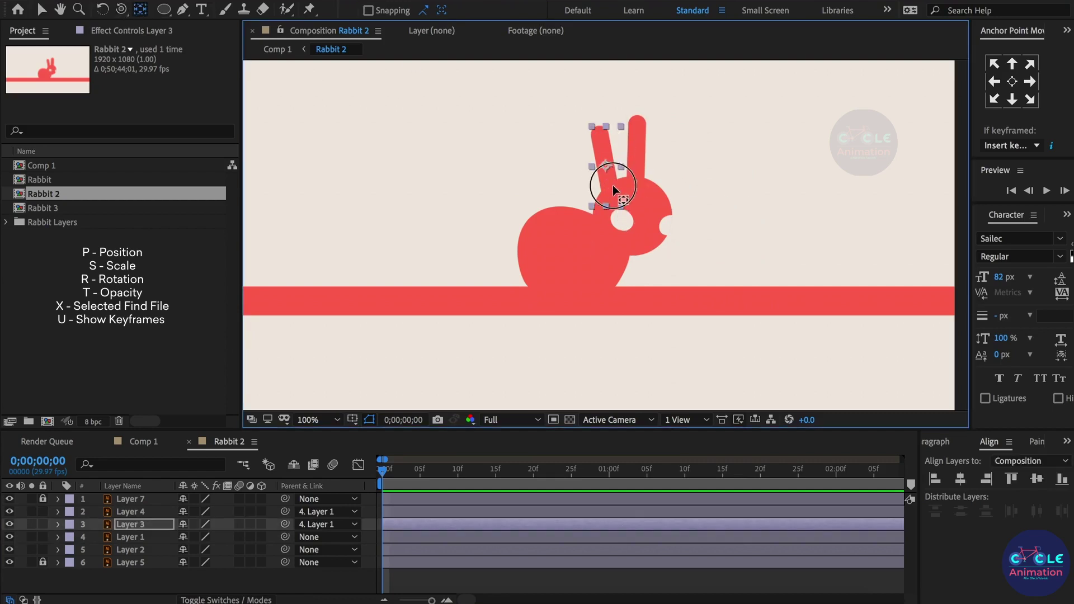
click(635, 152)
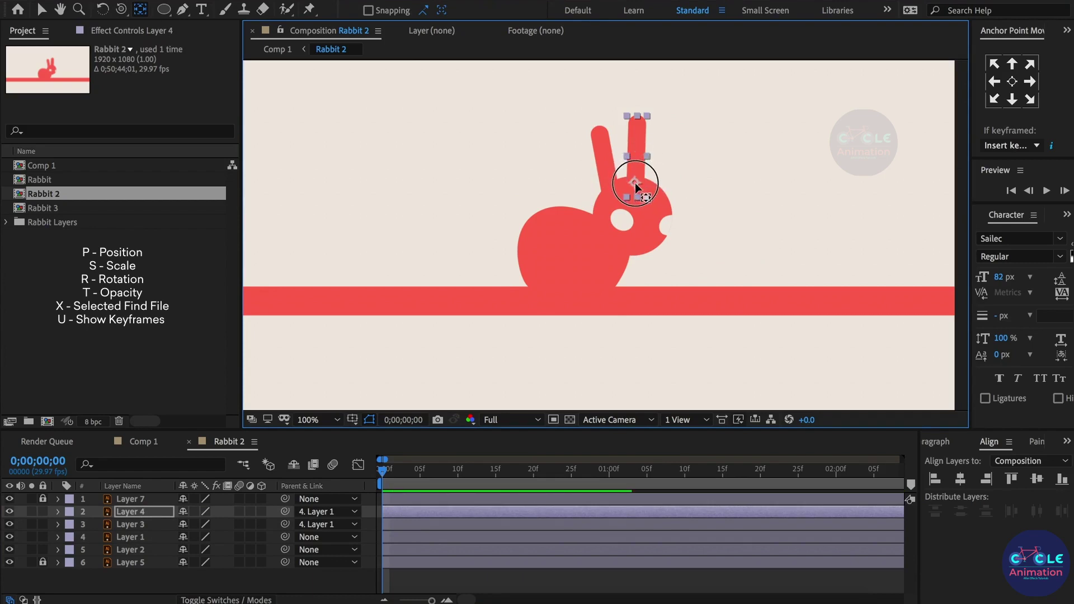
key(v)
scroll(506, 268, down, 1)
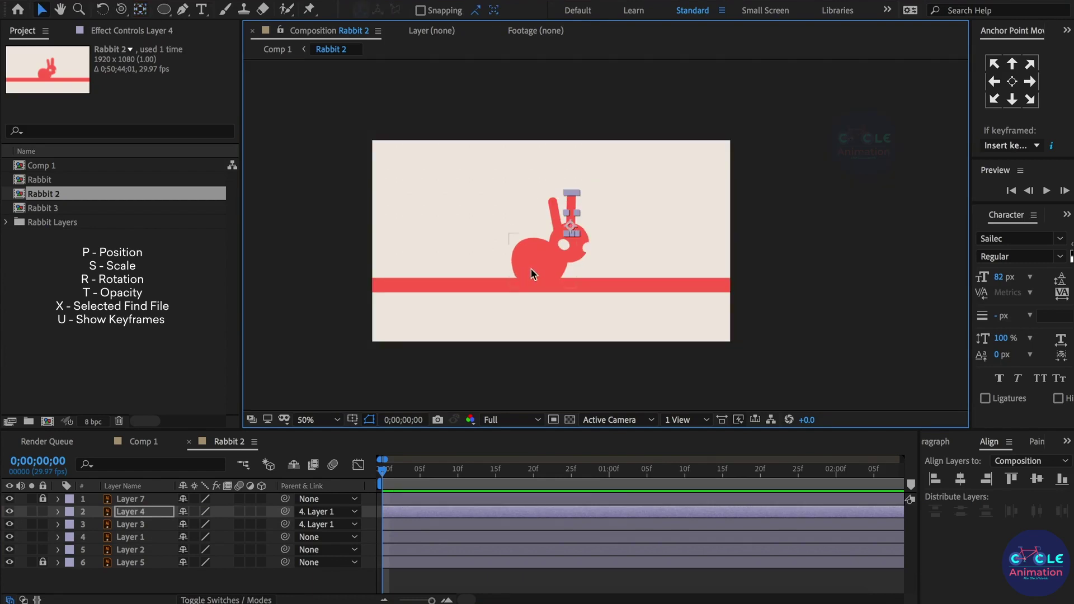
Set the body layer's Scale to 100%.
click(532, 274)
key(s)
click(208, 561)
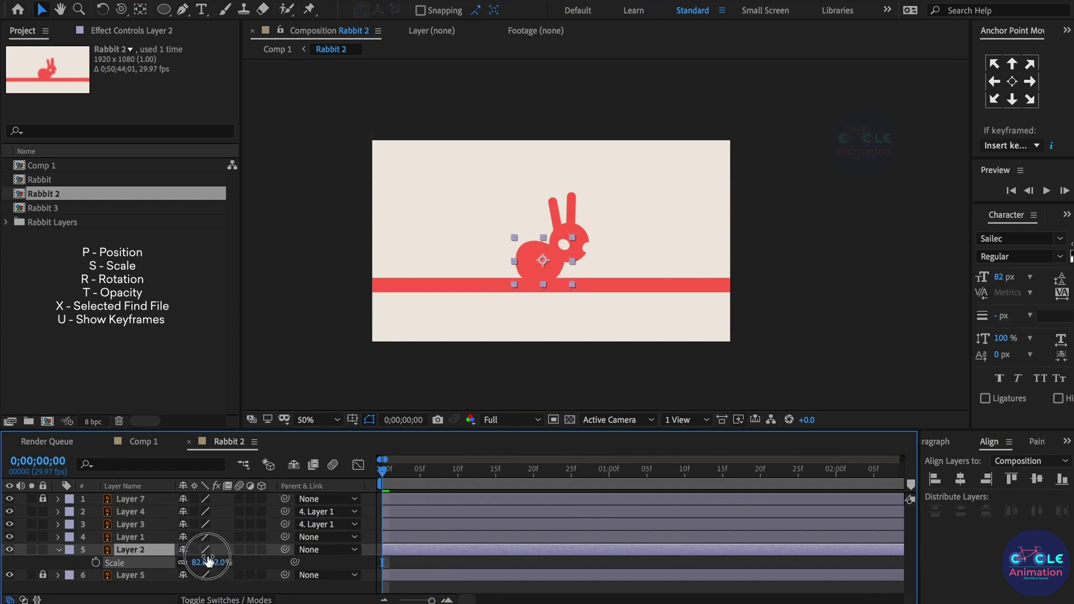
text(100)
key(Return)
Parent the head to the body (Layer 2) and shrink the rabbit to about 61%.
click(146, 538)
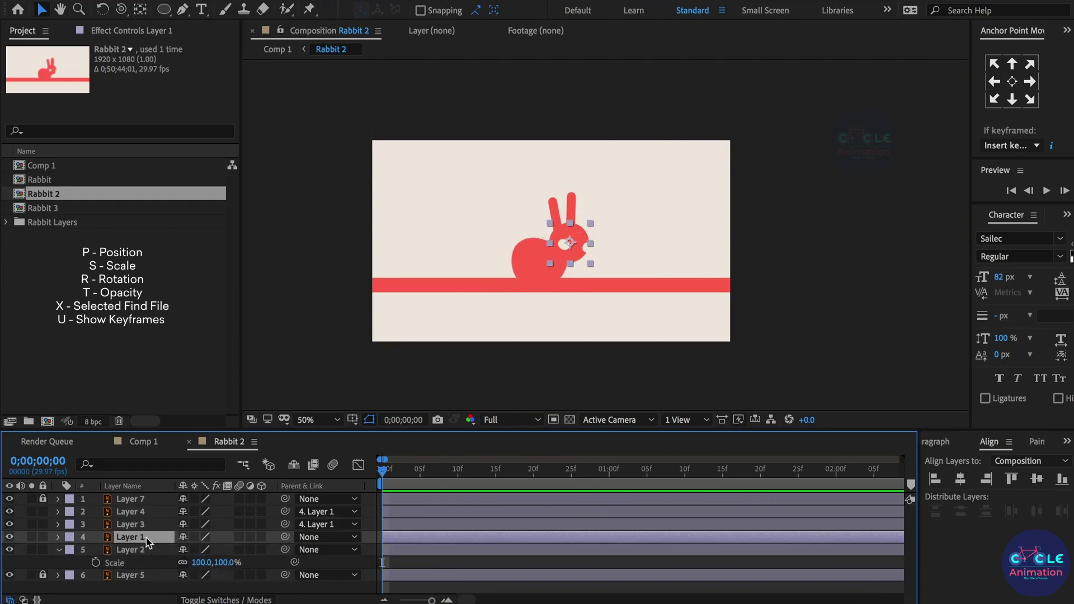
drag(286, 538, 131, 549)
drag(227, 563, 200, 567)
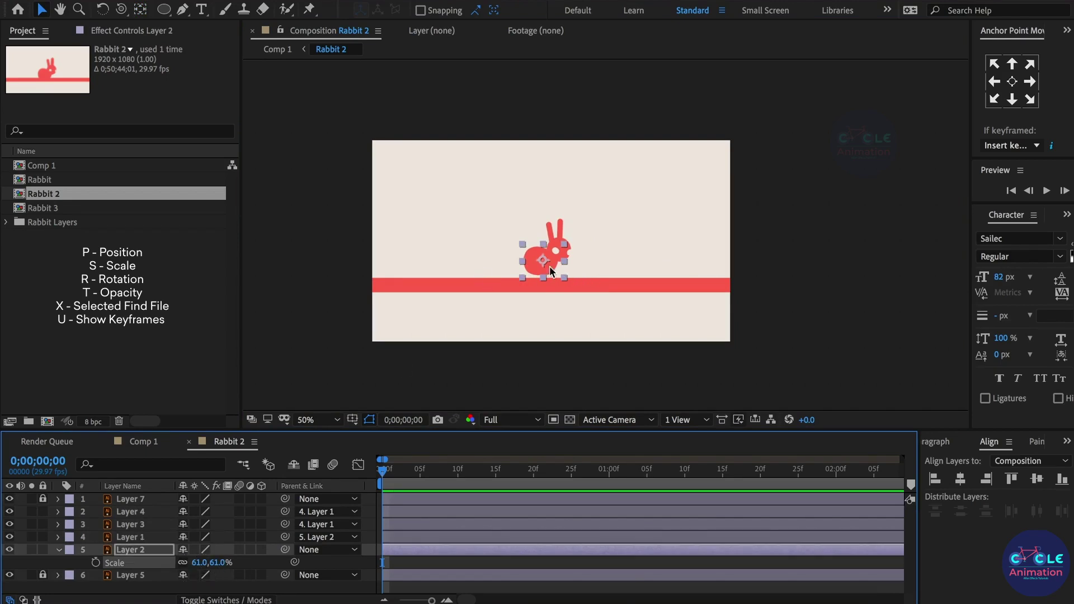
drag(551, 272, 513, 284)
Turn on title/action safe guides and move the rabbit left along the red ground line.
click(352, 420)
click(375, 434)
scroll(605, 294, up, 2)
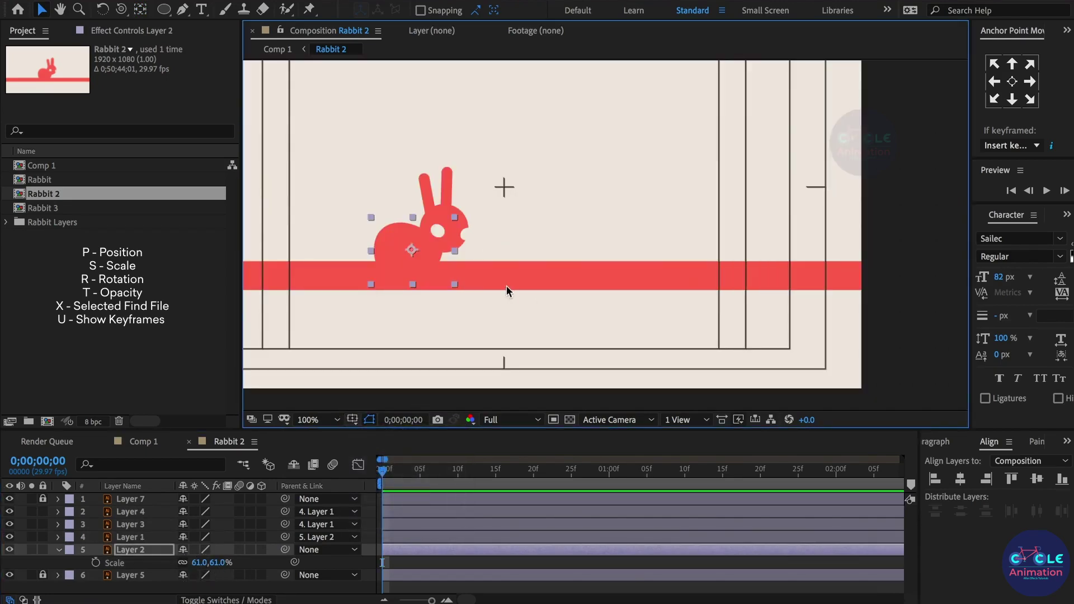
drag(509, 284, 587, 295)
drag(499, 271, 455, 258)
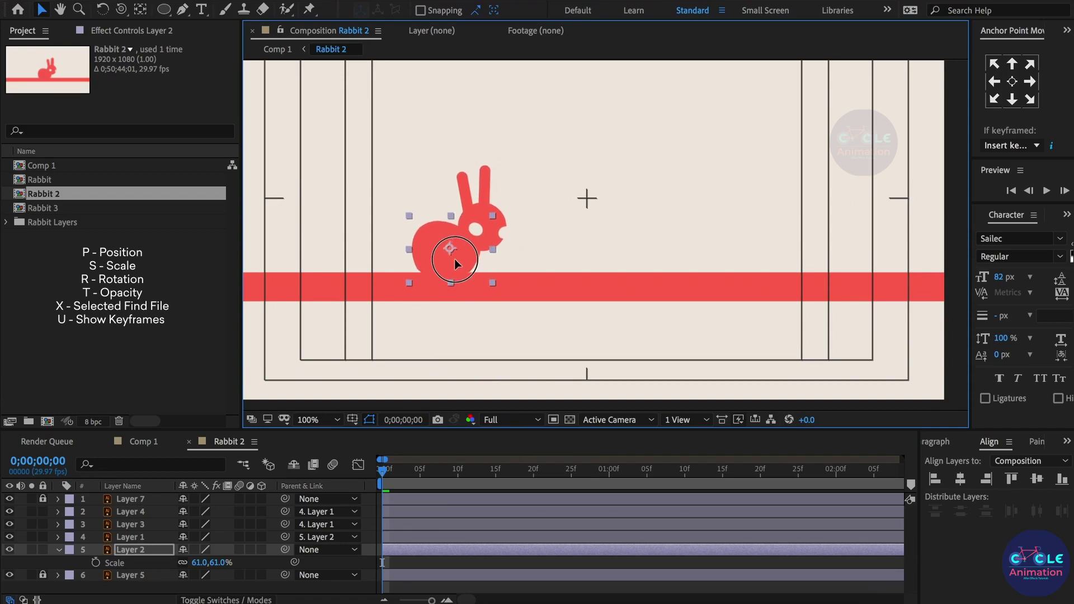
drag(552, 281, 517, 290)
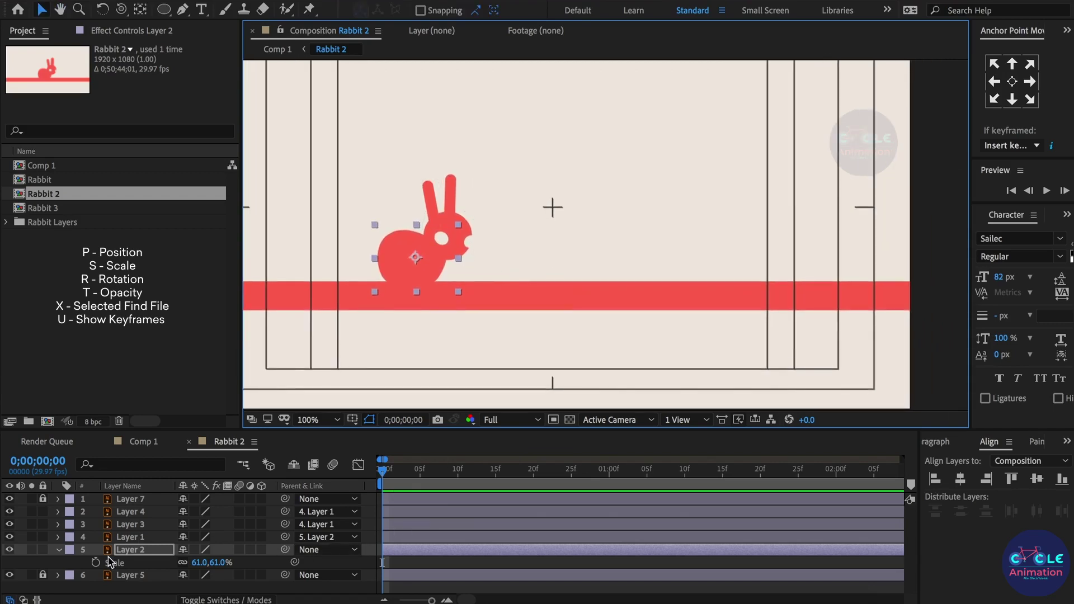
Lower the head's anchor point toward the neck with the Pan Behind tool.
click(167, 537)
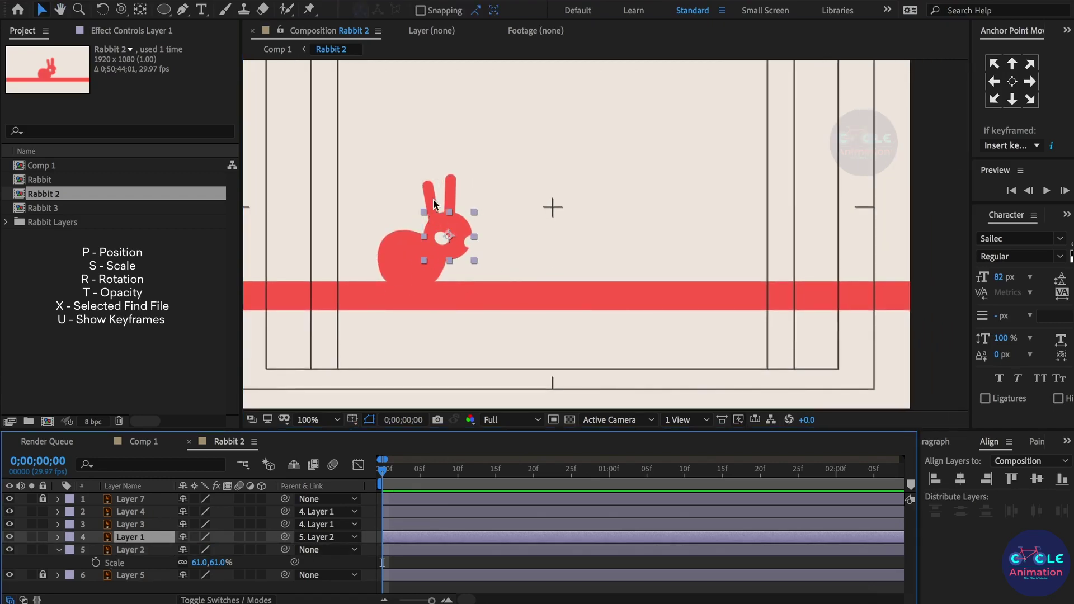
click(141, 9)
drag(454, 244, 442, 254)
key(c)
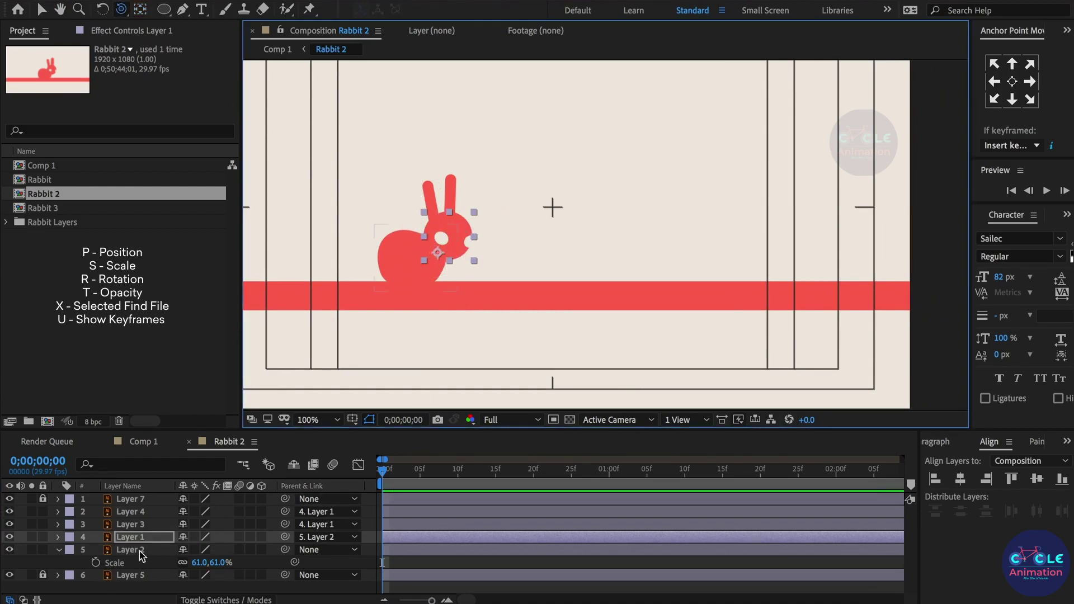
click(141, 551)
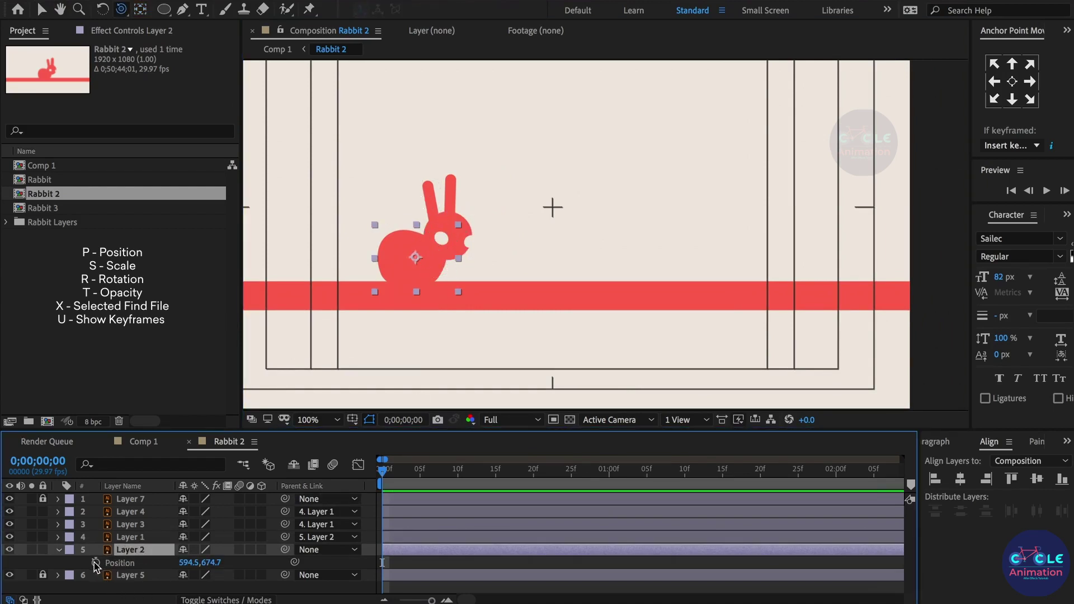
Keyframe the body's Position at frame 0 and at frame 14, moved right to X 1388.5.
click(95, 563)
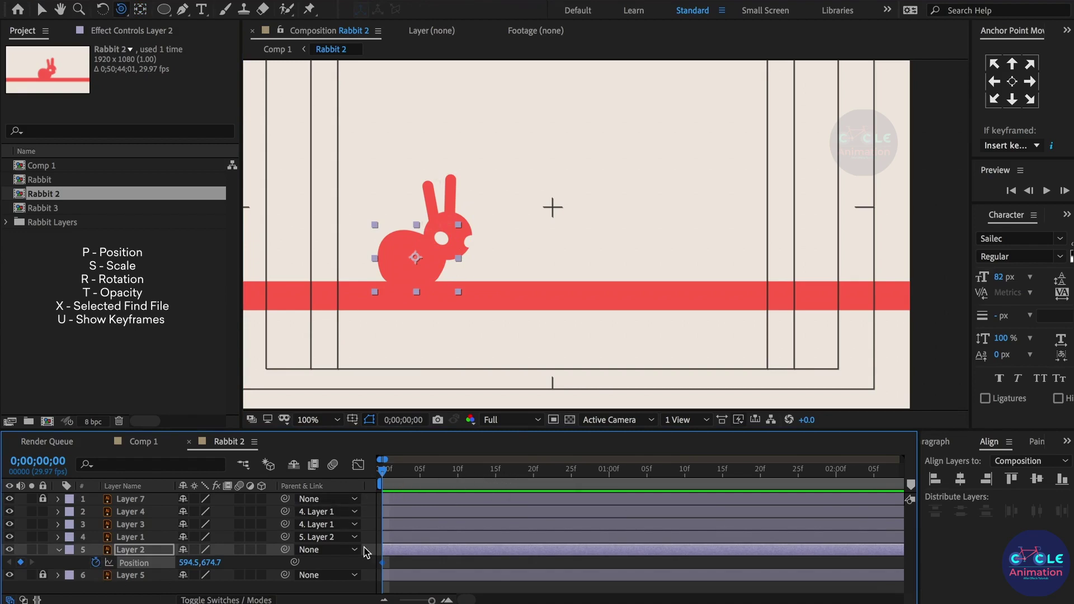
key(equal)
key(minus)
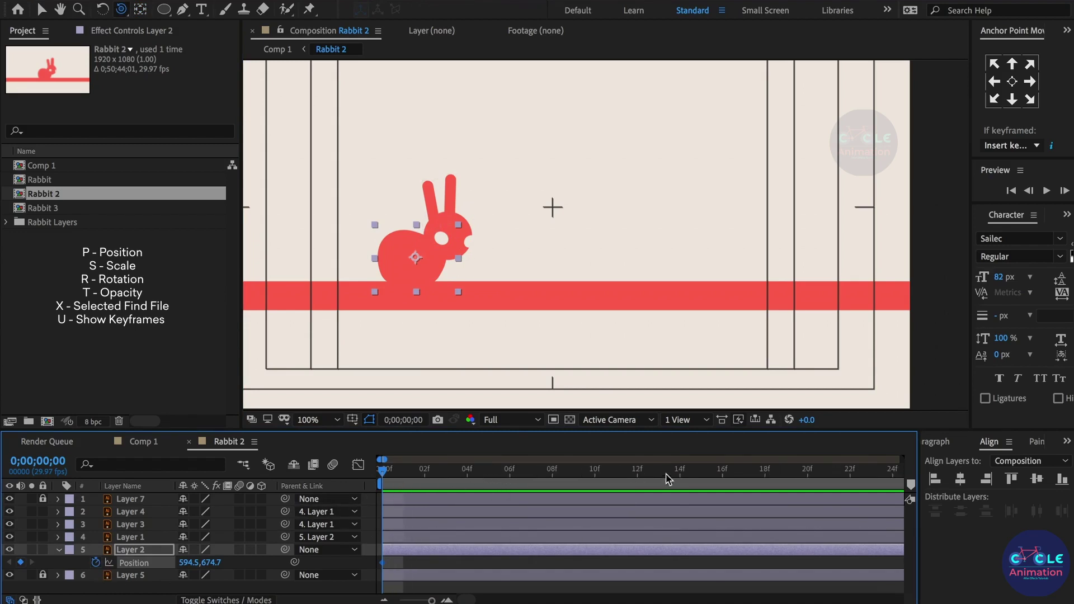
key(n)
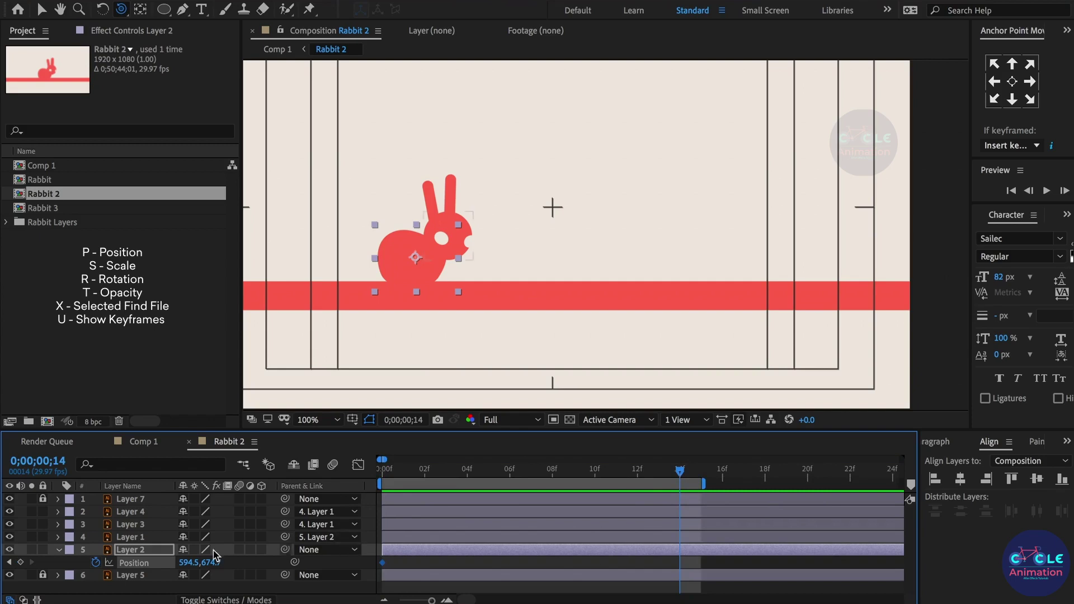
mouse_move(182, 567)
mouse_down()
mouse_move(752, 546)
mouse_move(728, 544)
mouse_up()
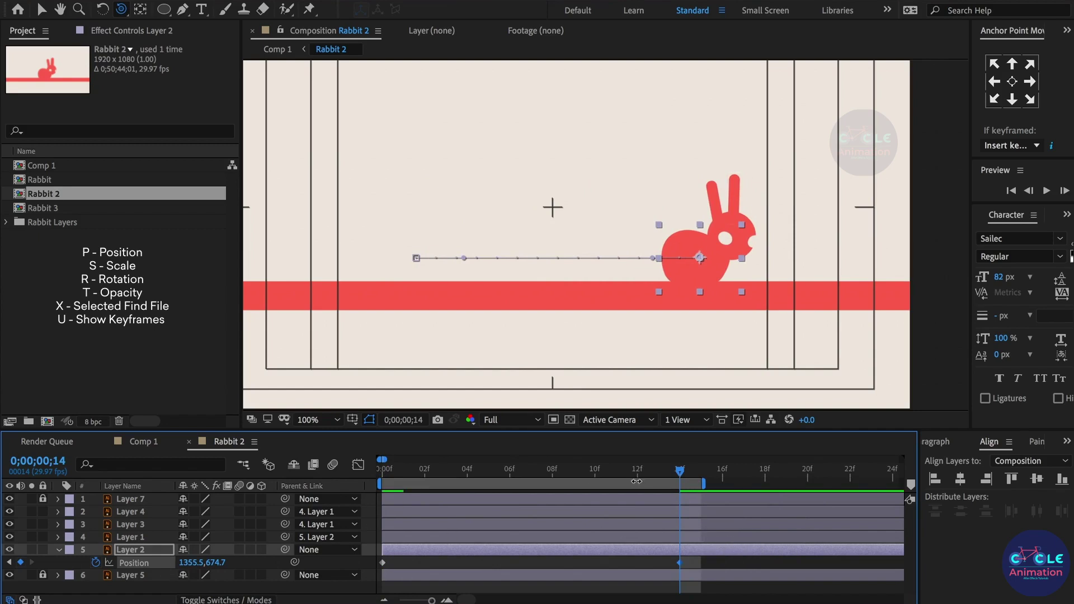
drag(637, 480, 383, 485)
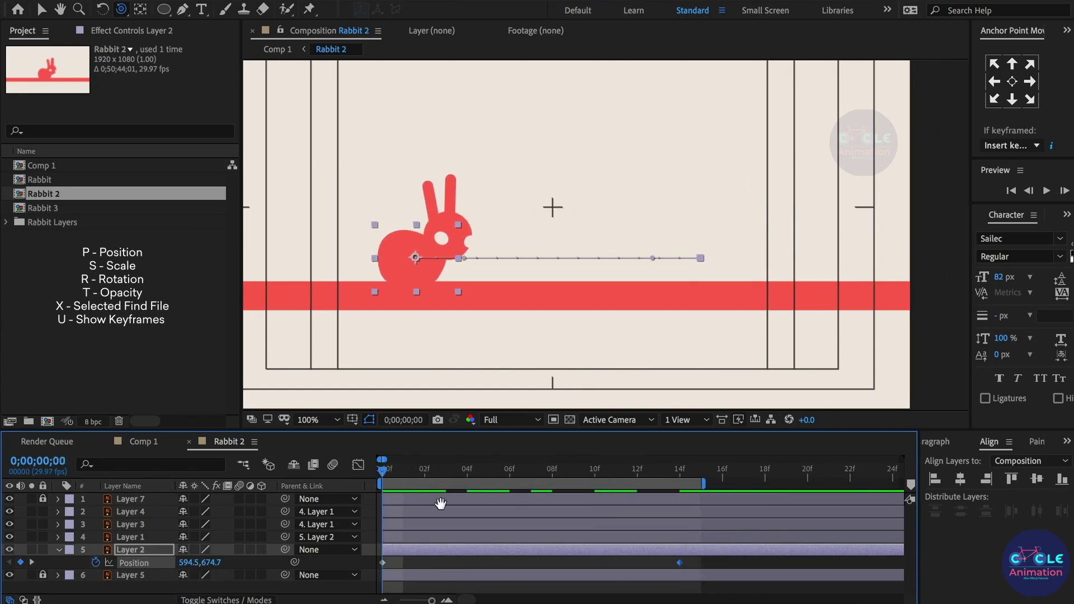
key(space)
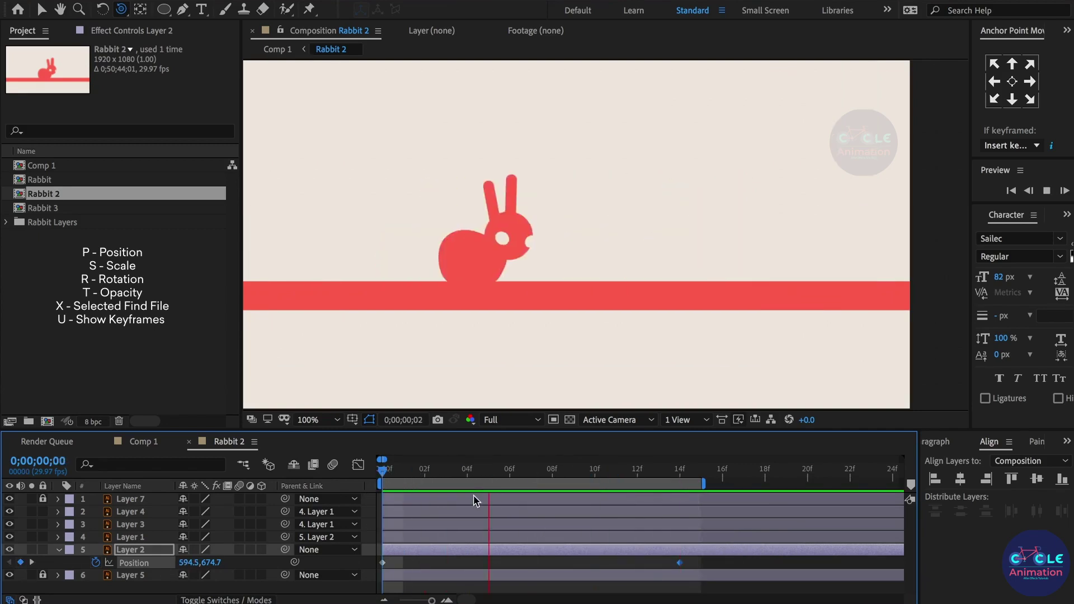
Raise the rabbit at frame 7 to form the hop's peak, then preview the arc.
click(531, 473)
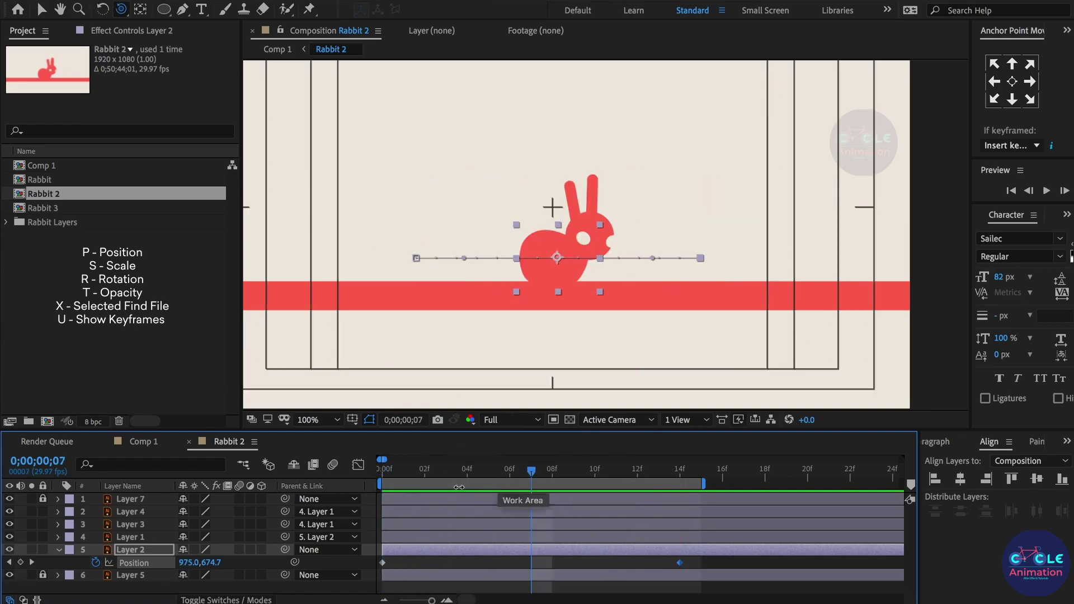
drag(219, 566, 82, 582)
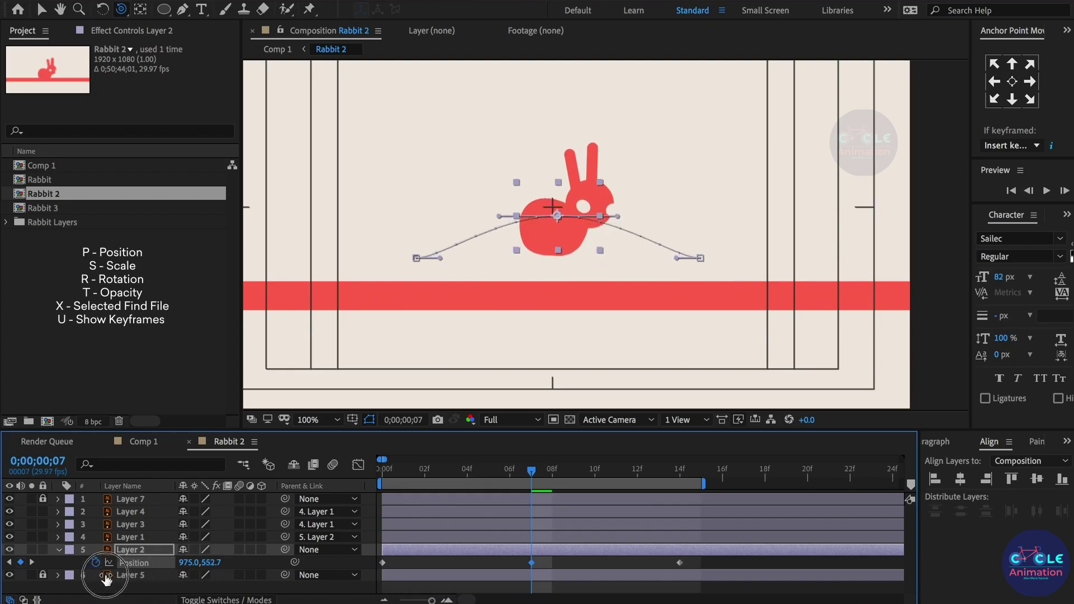
drag(83, 582, 67, 576)
key(space)
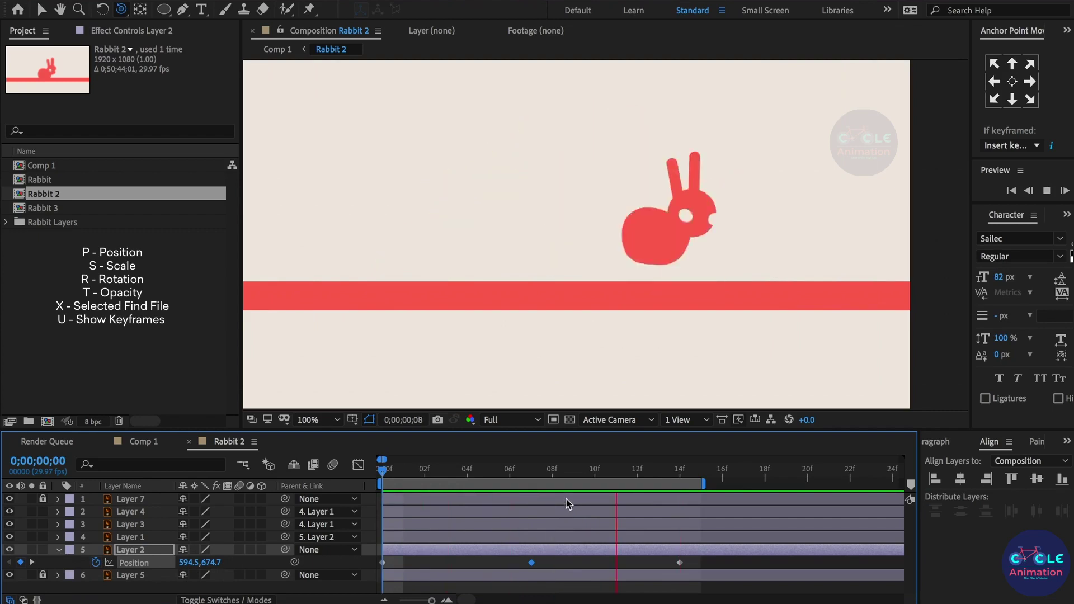
drag(525, 478, 382, 499)
Convert the rabbit's body layer into an editable 'Layer 2 Outlines' shape layer.
right_click(459, 540)
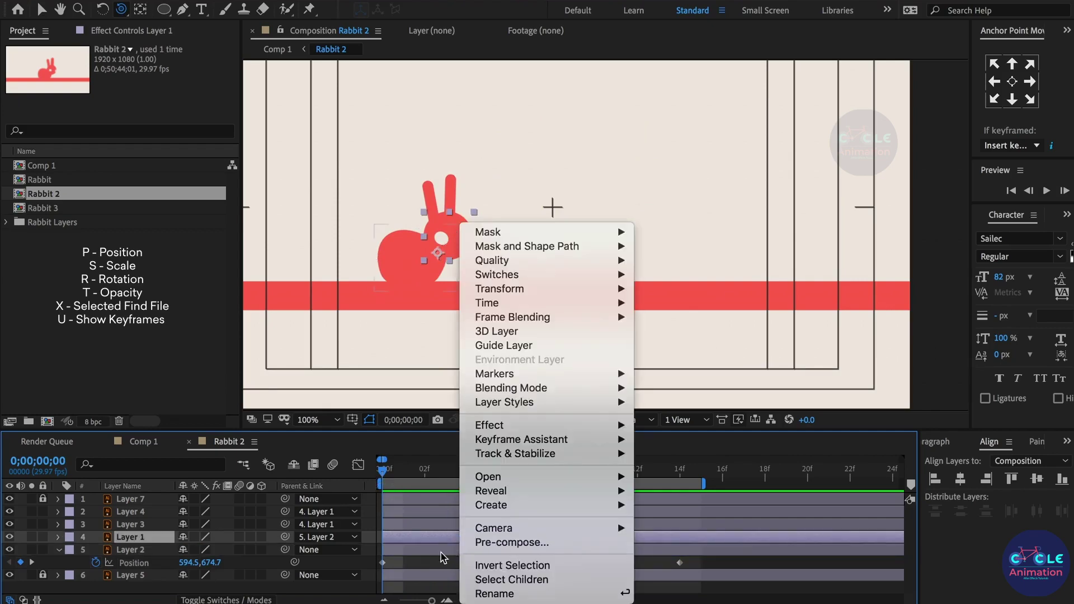
click(444, 557)
click(466, 551)
right_click(472, 552)
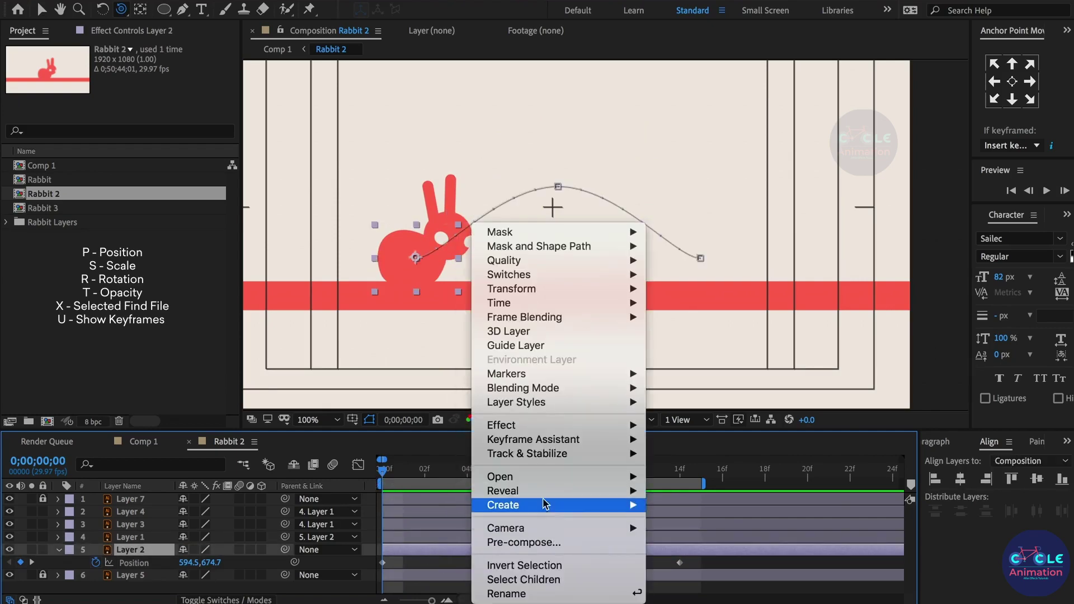
mouse_move(546, 503)
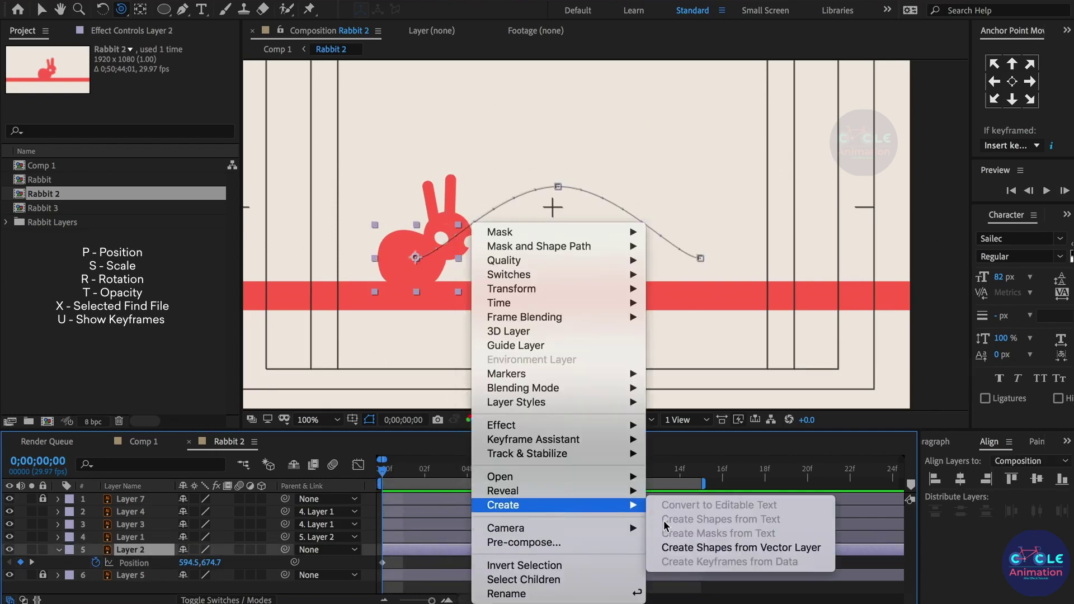
click(723, 548)
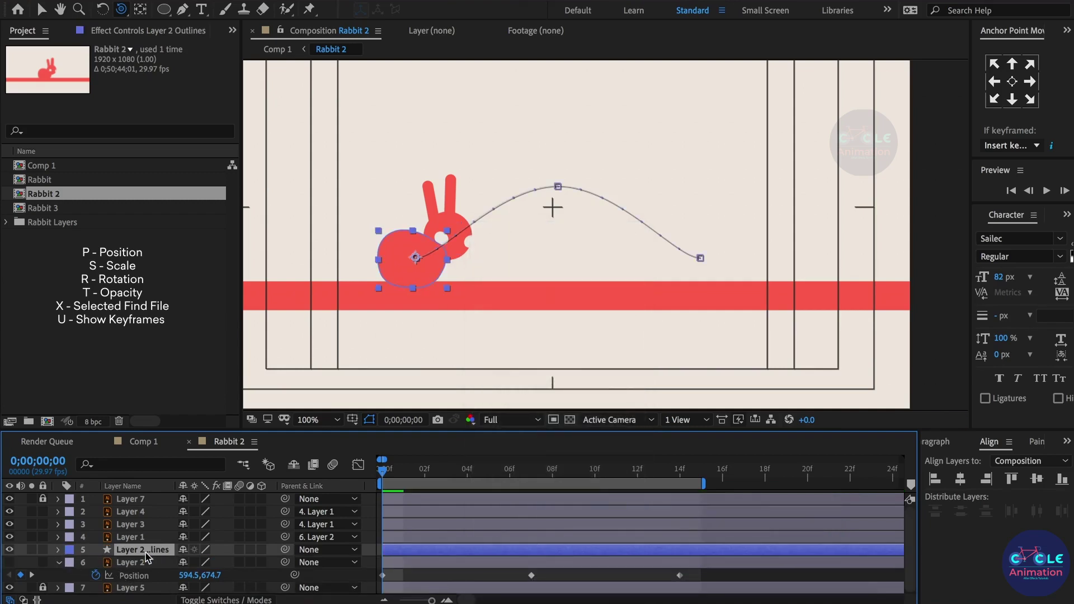
Expand Layer 2 Outlines > Contents > Group 1 > Path 1 and select the body path.
click(58, 551)
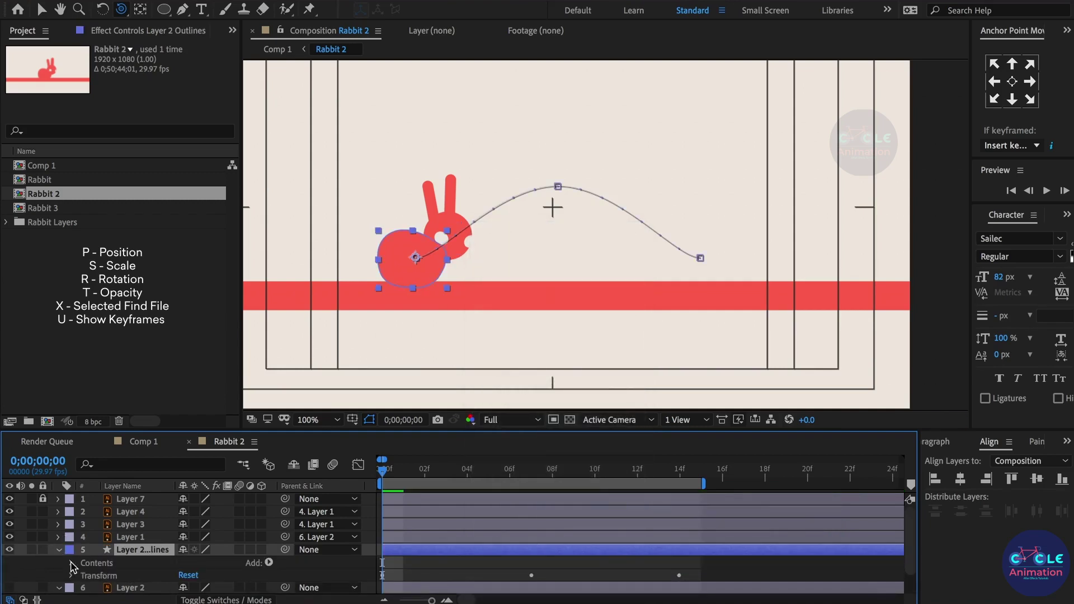
click(72, 562)
click(84, 575)
click(96, 549)
click(117, 550)
Show only keyframed properties, go to frame 1, and select the body path for editing.
key(u)
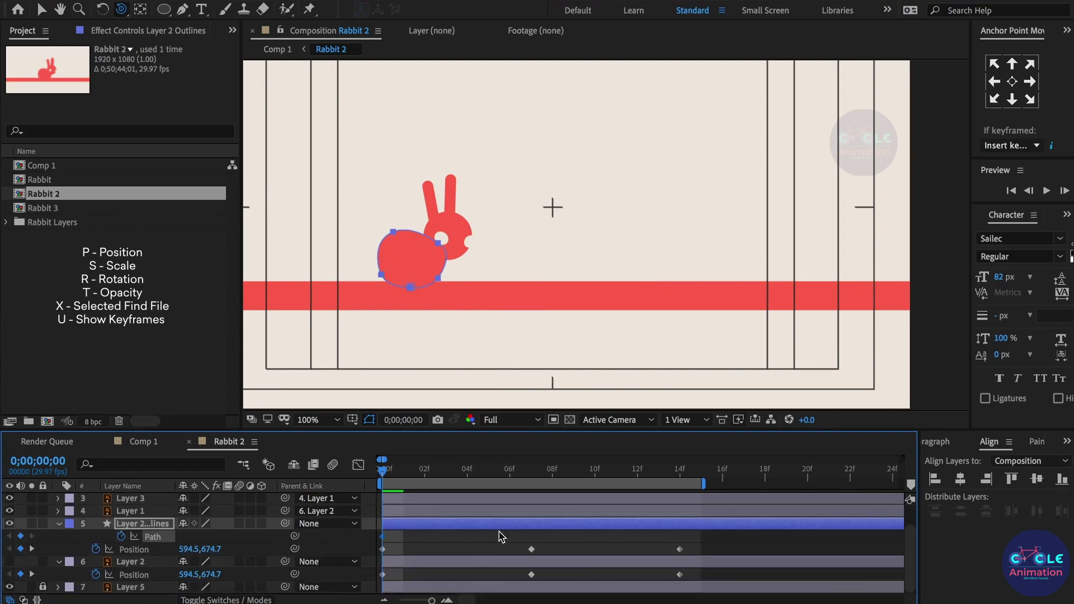
click(390, 523)
click(398, 476)
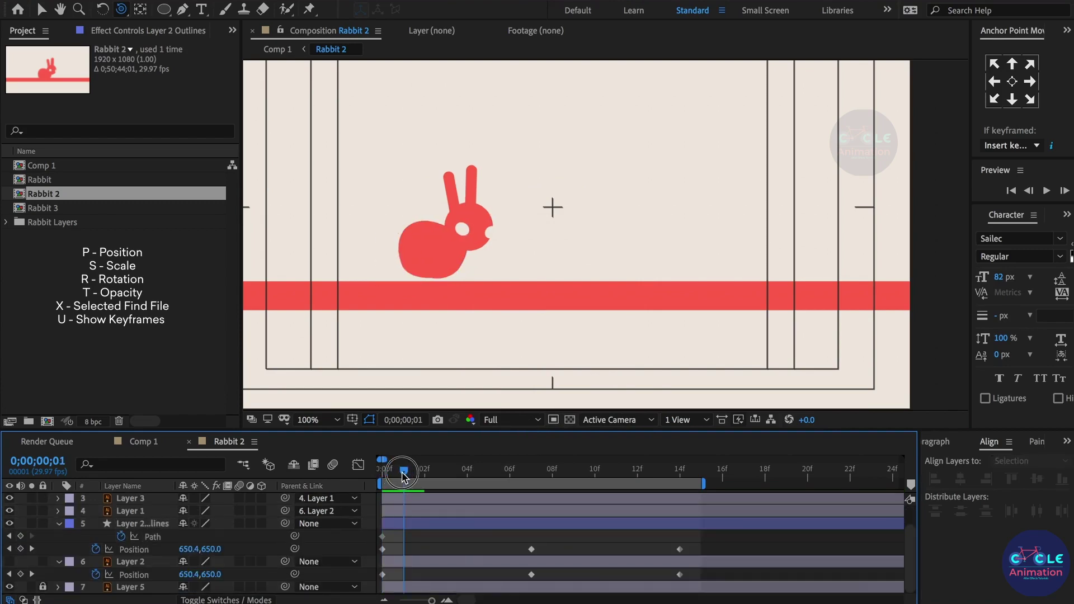
click(383, 536)
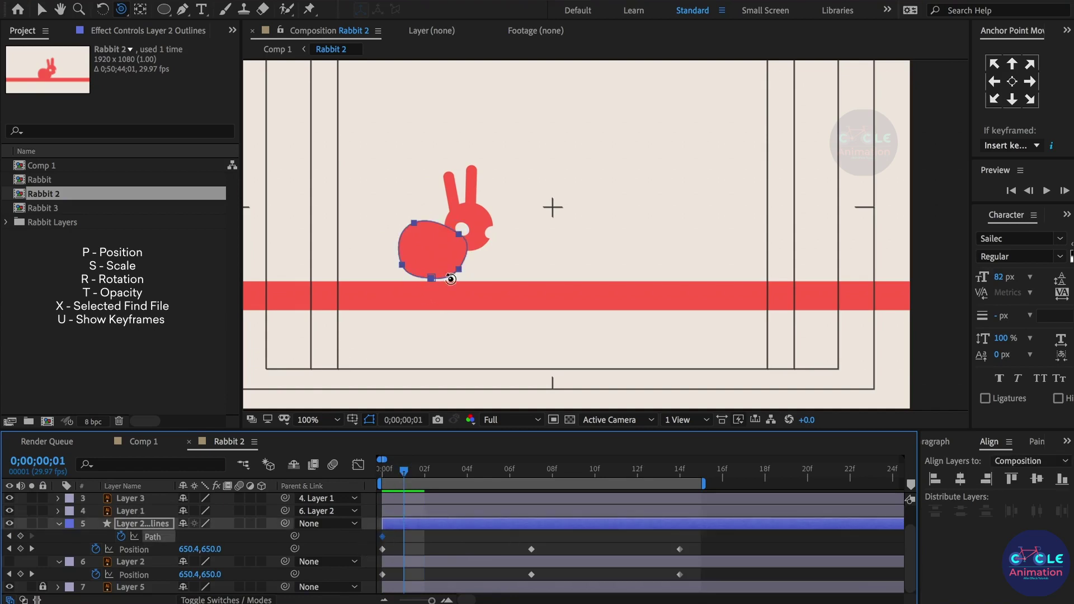
key(v)
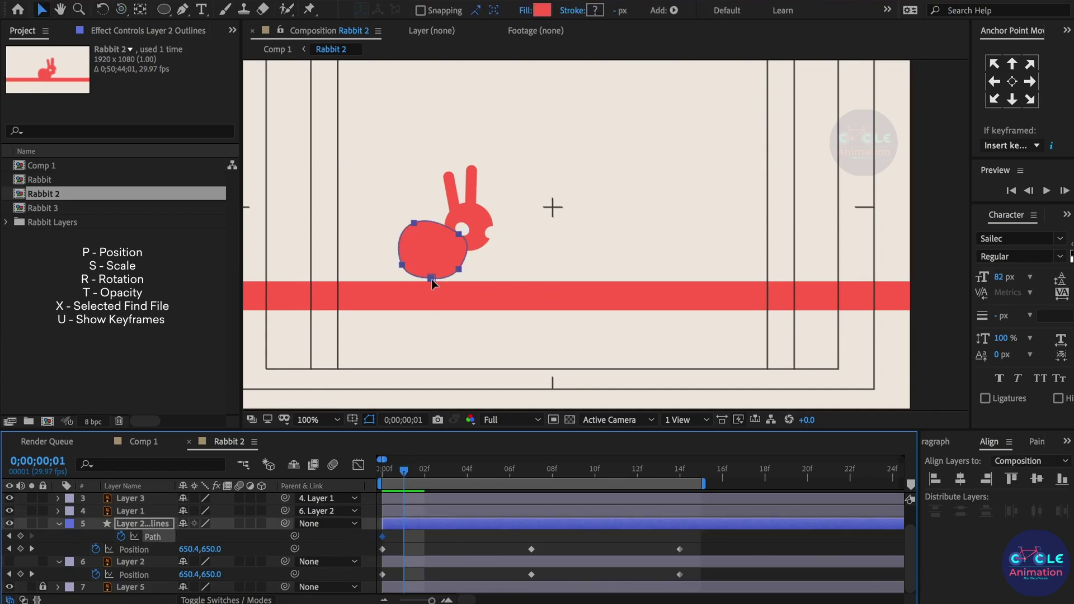
Drag the body path's vertices into a tall, forward-leaning stretch at frame 1.
drag(417, 222, 439, 203)
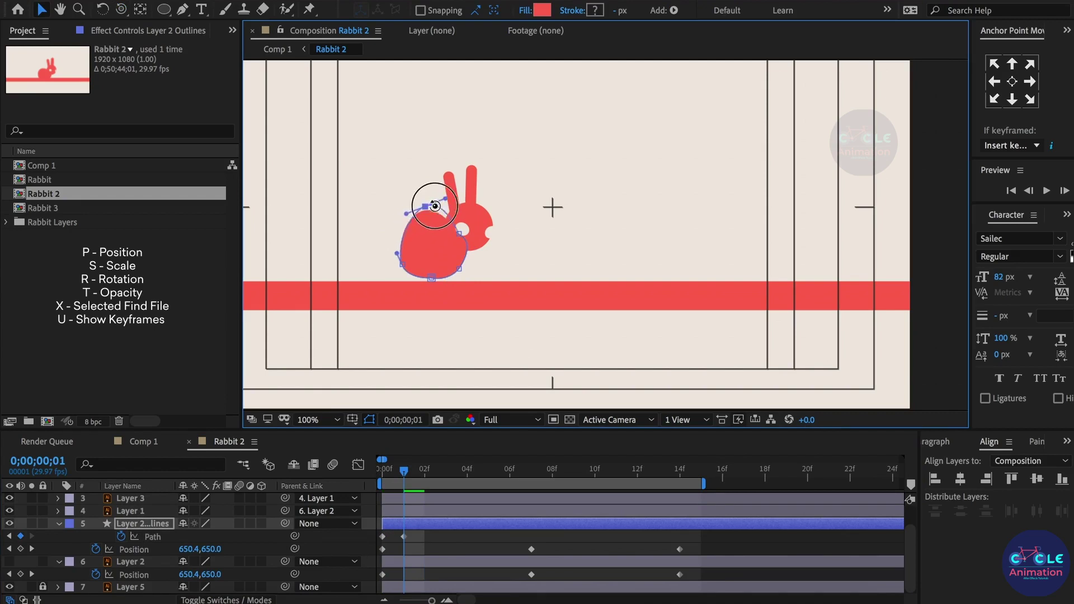
drag(457, 240, 457, 202)
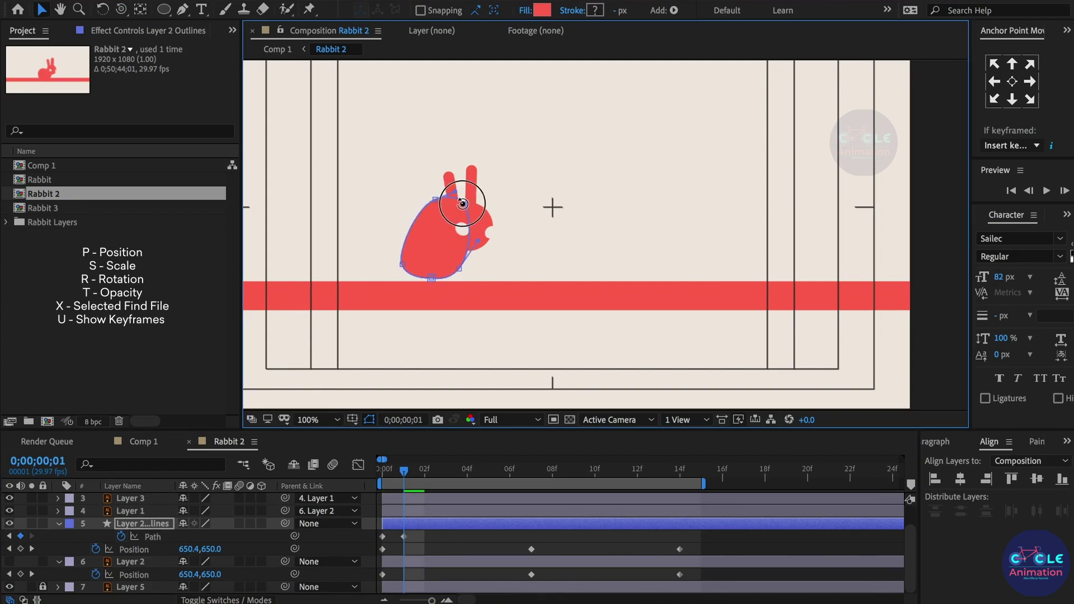
mouse_move(432, 278)
mouse_down()
mouse_move(420, 287)
mouse_move(428, 279)
mouse_up()
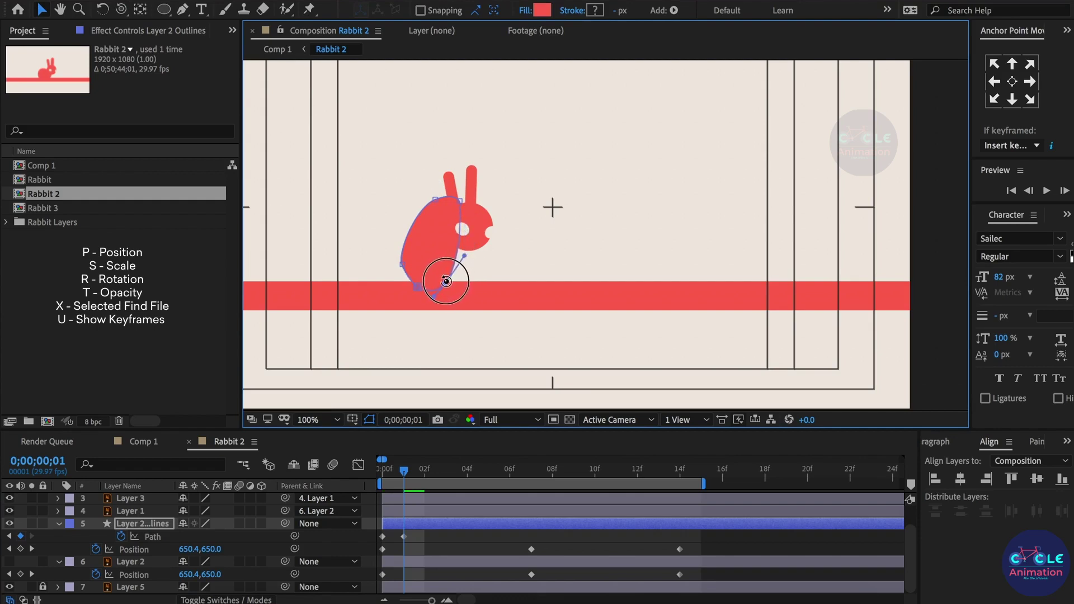
drag(412, 289, 404, 287)
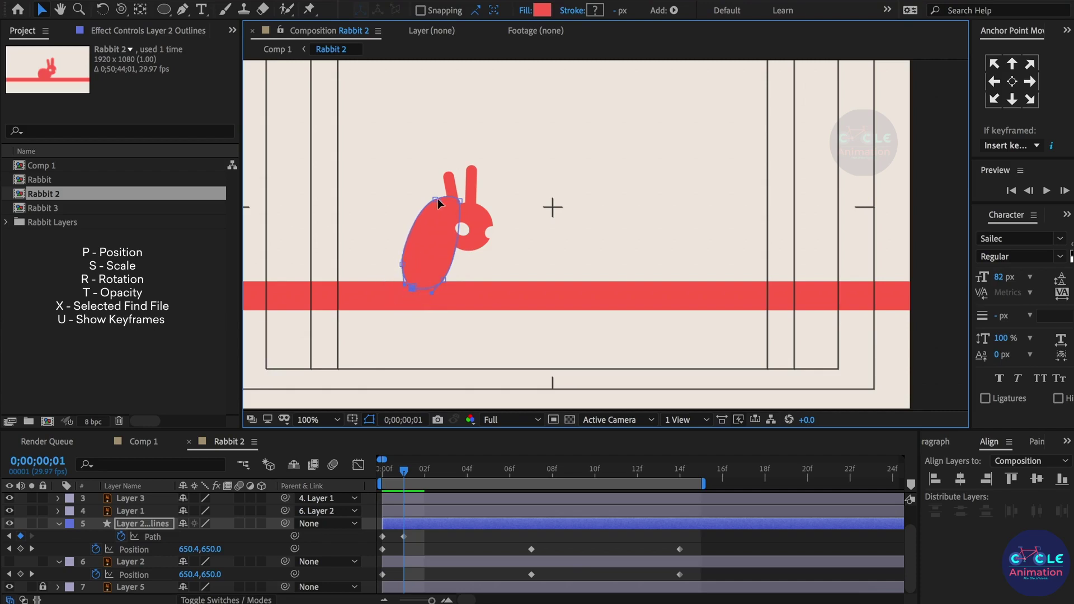
drag(438, 197, 464, 211)
click(440, 196)
drag(460, 207, 473, 212)
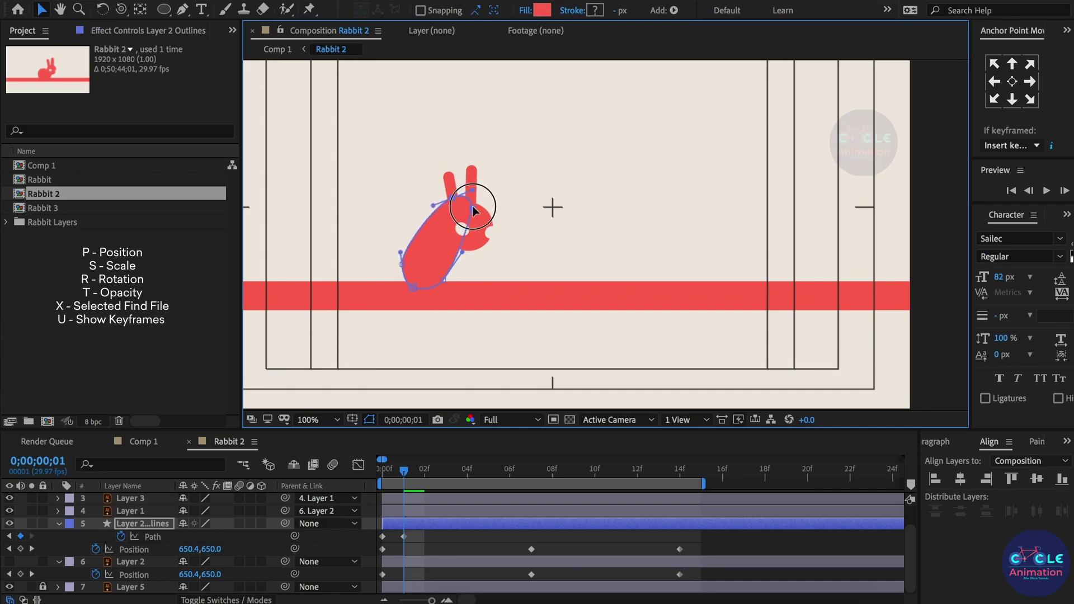
Scrub to preview the stretch, dismiss the password popup, and copy the frame-14 body path keyframe.
click(439, 548)
drag(404, 473, 404, 477)
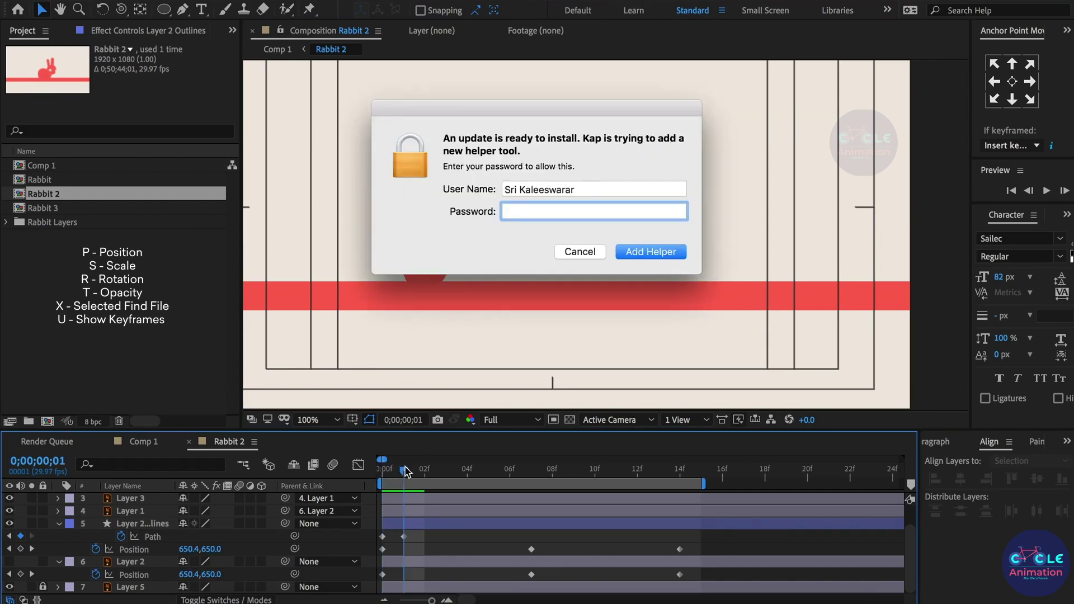
click(581, 252)
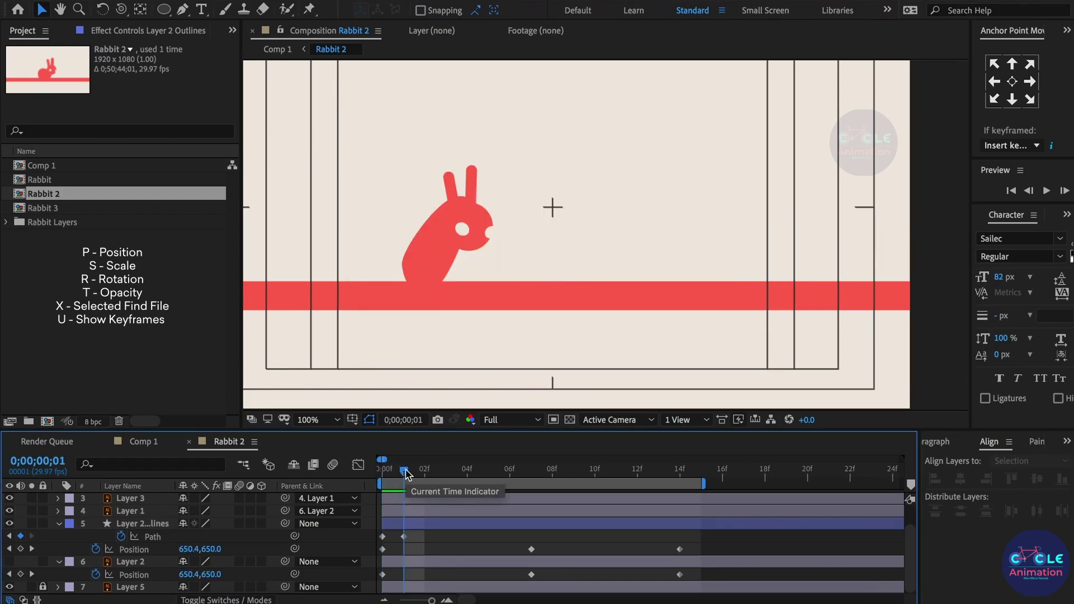
mouse_move(406, 475)
mouse_down()
mouse_move(383, 474)
mouse_move(677, 495)
mouse_up()
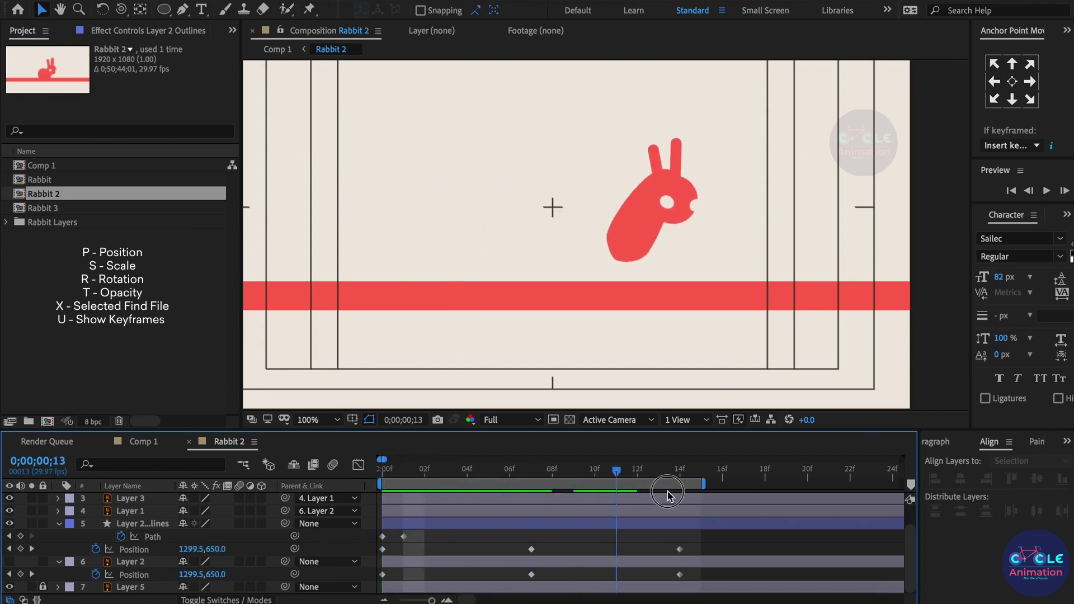
click(384, 537)
key(ctrl+c)
Paste the body path keyframe at frame 14, then stretch the body tall at frame 13.
key(ctrl+v)
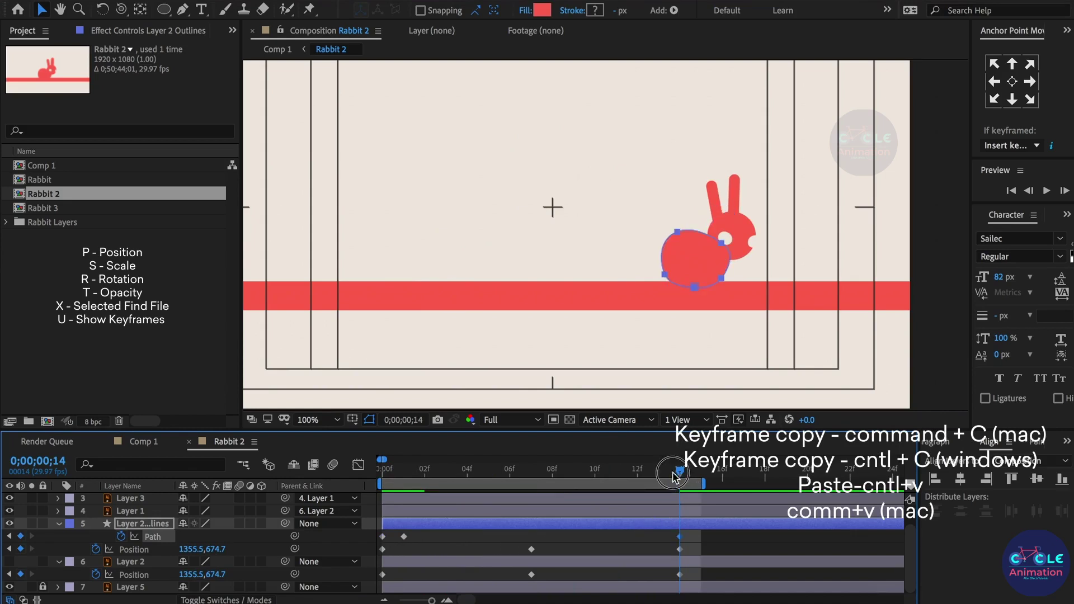
drag(677, 477, 659, 476)
click(661, 220)
click(660, 219)
drag(644, 270, 638, 235)
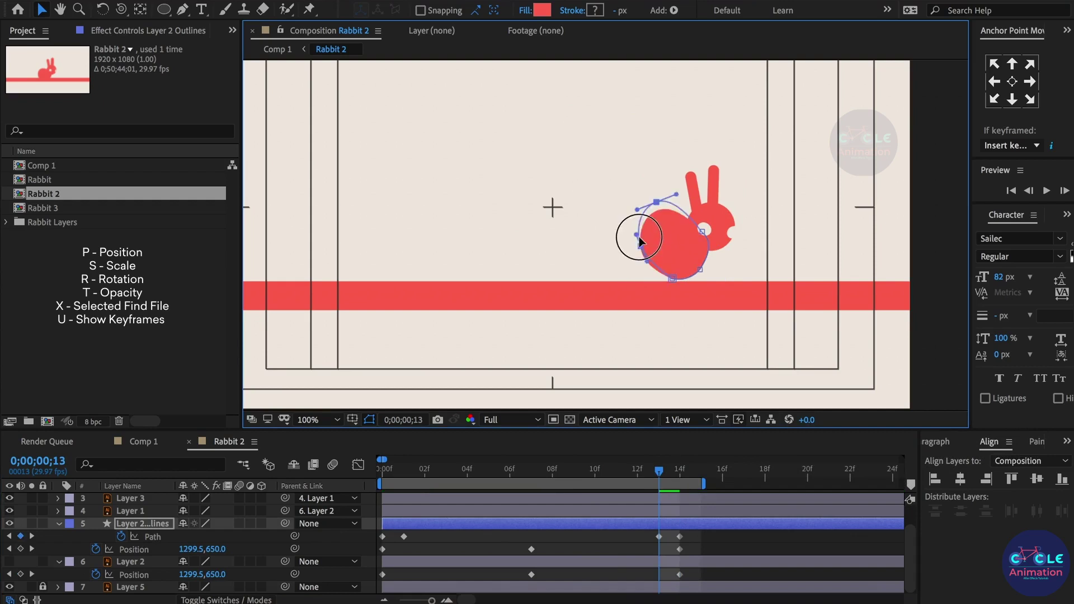
click(701, 235)
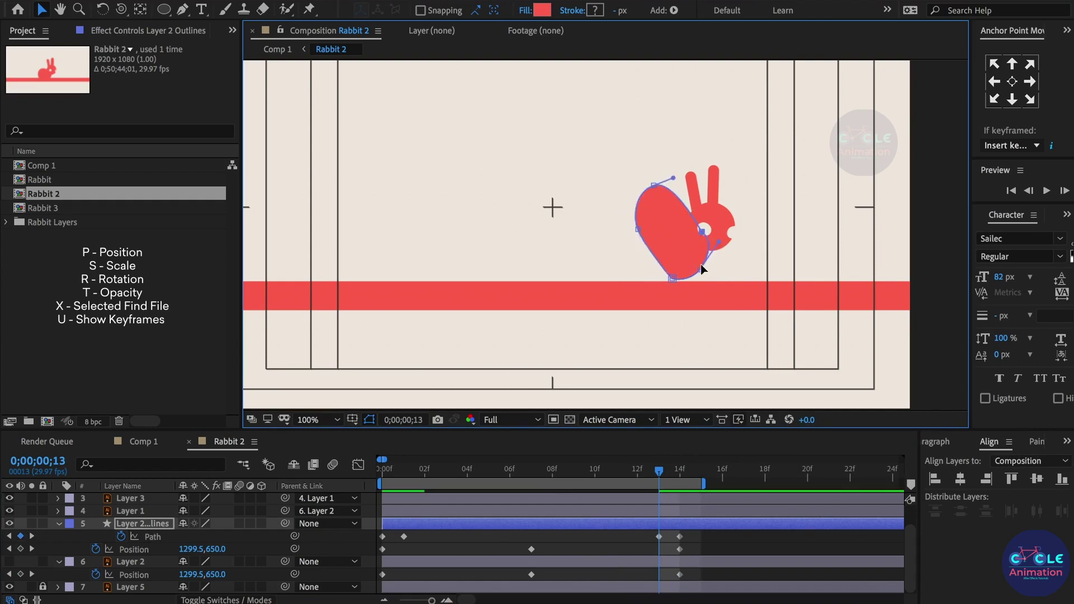
drag(703, 235, 704, 276)
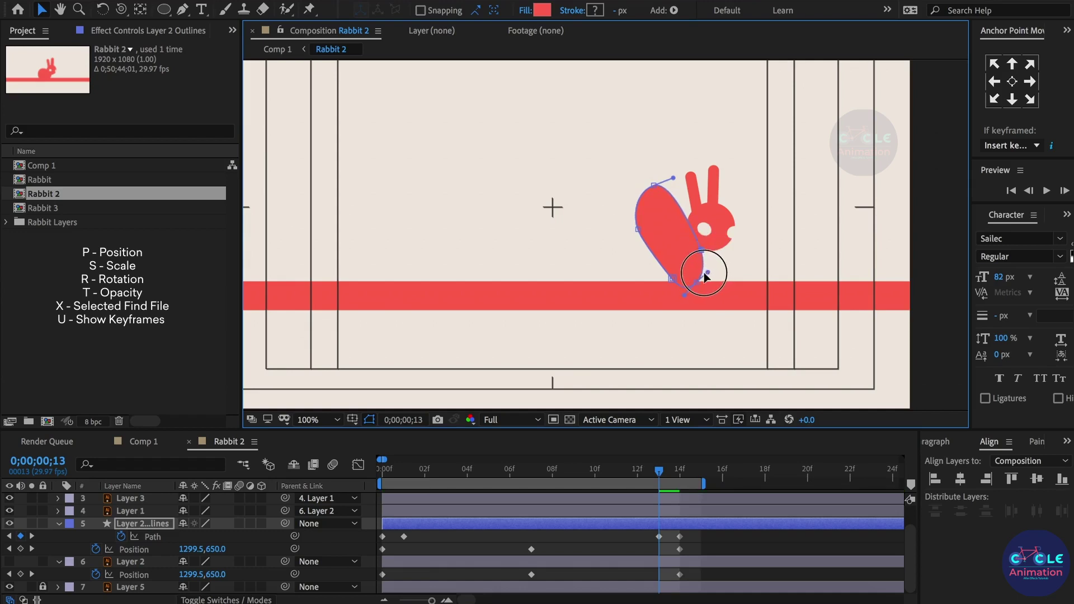
drag(700, 271, 703, 273)
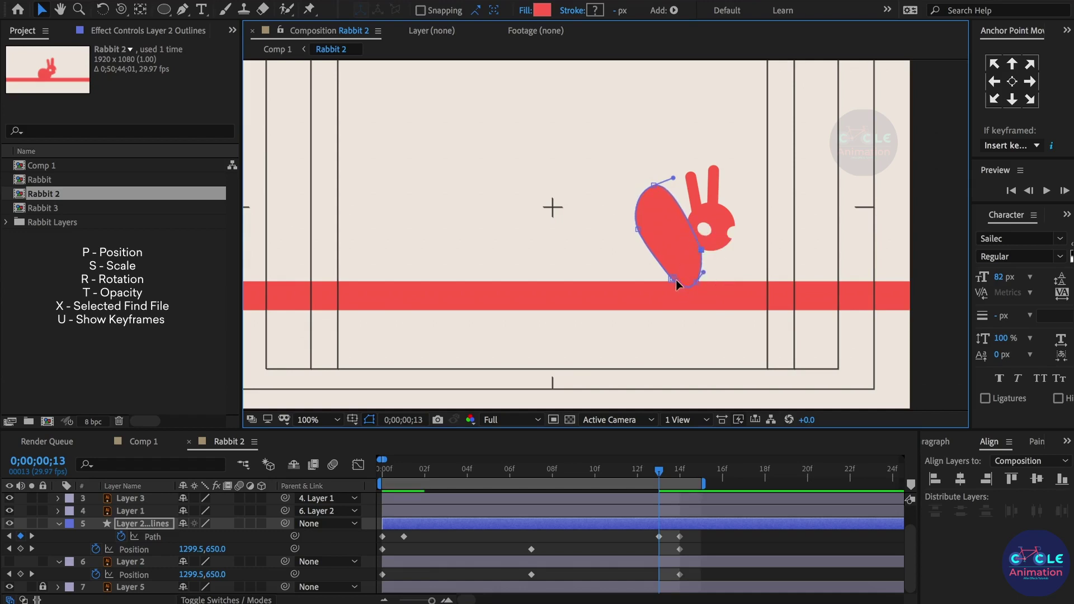
Reshape the body path at frame 7 into a long, flattened mid-jump shape.
click(698, 550)
drag(659, 471, 658, 475)
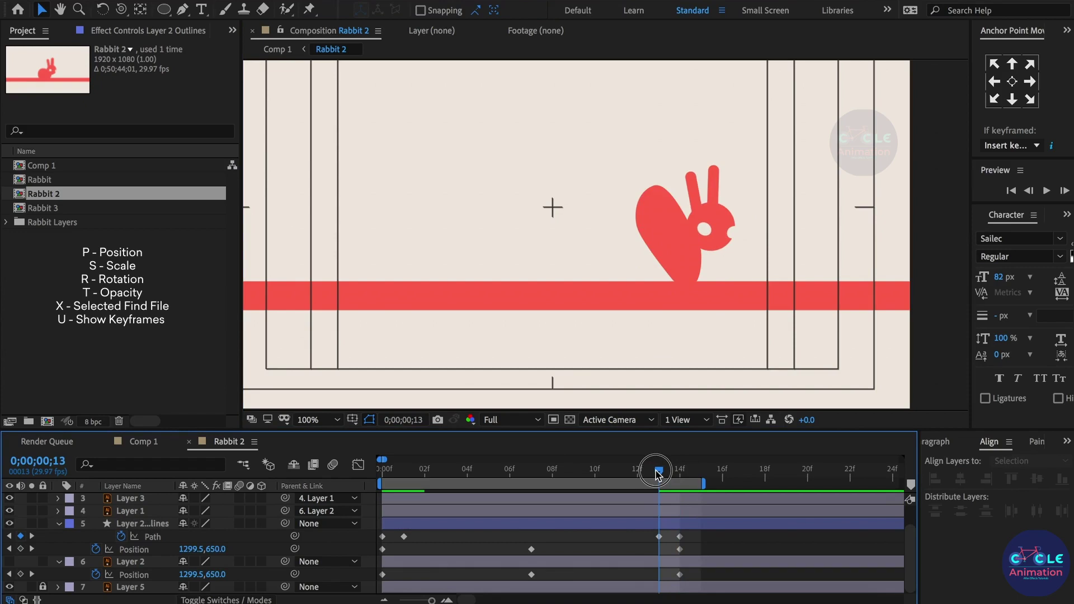
mouse_move(657, 474)
mouse_down()
mouse_move(439, 471)
mouse_move(593, 474)
mouse_move(532, 474)
mouse_up()
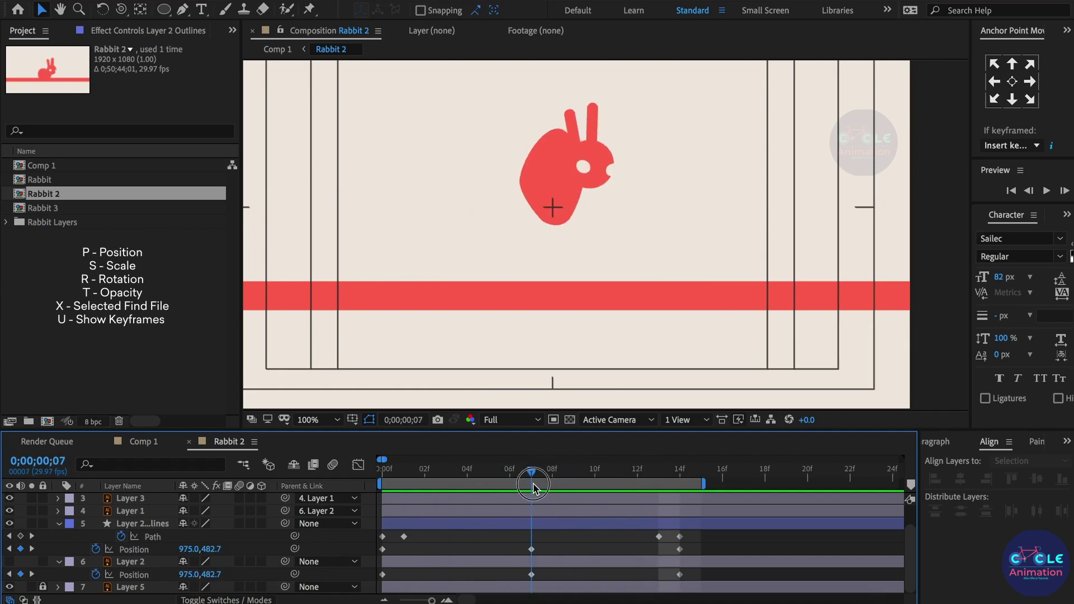
click(659, 536)
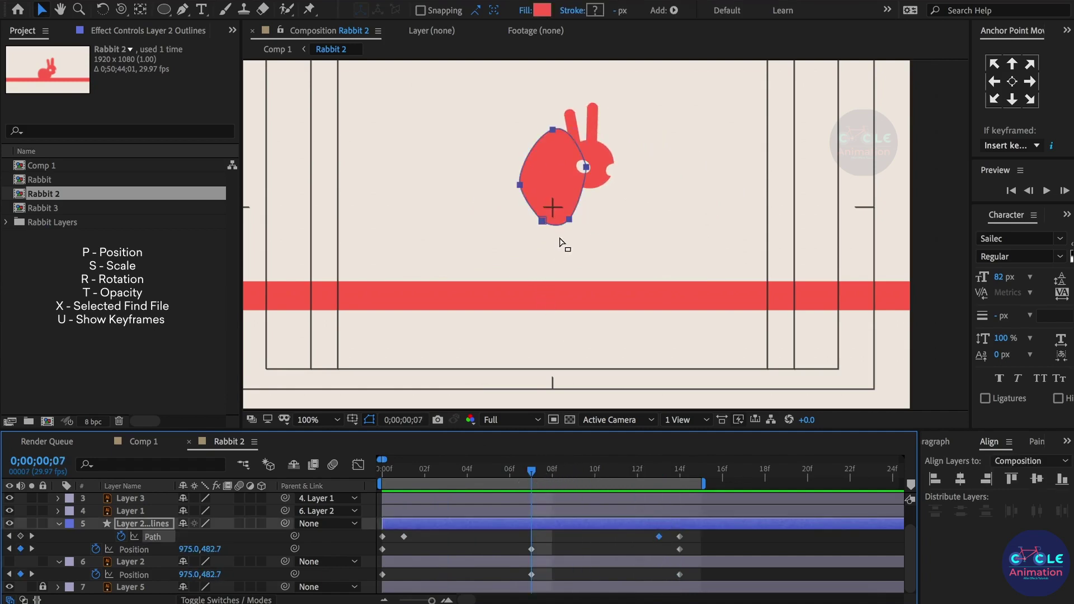
mouse_move(568, 223)
mouse_down()
mouse_move(569, 189)
mouse_move(536, 195)
mouse_up()
mouse_move(554, 128)
mouse_down()
mouse_move(546, 167)
mouse_move(539, 151)
mouse_move(496, 194)
mouse_up()
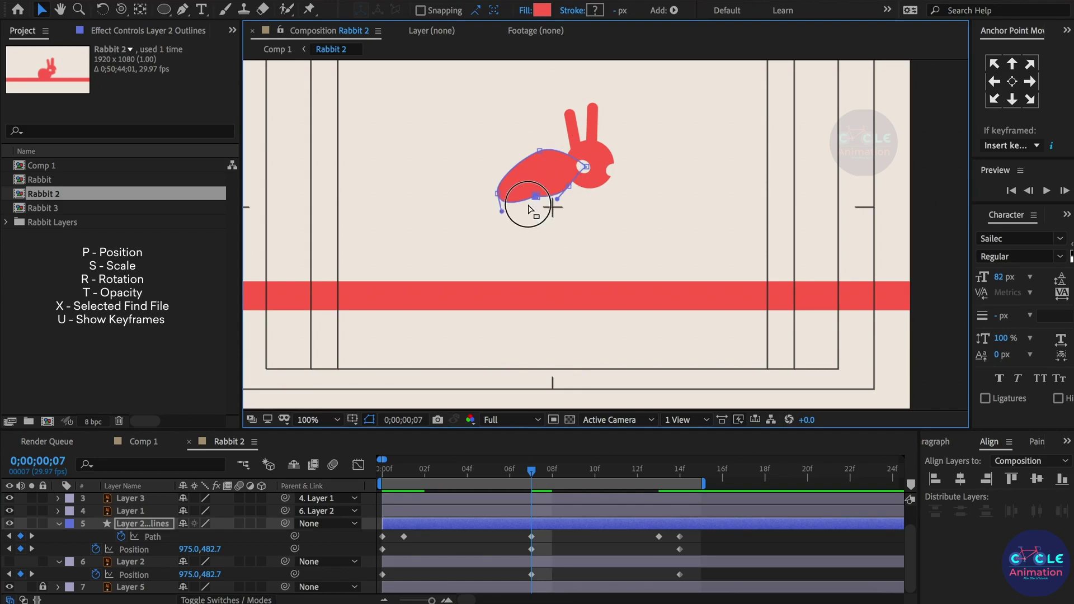
drag(529, 209, 516, 220)
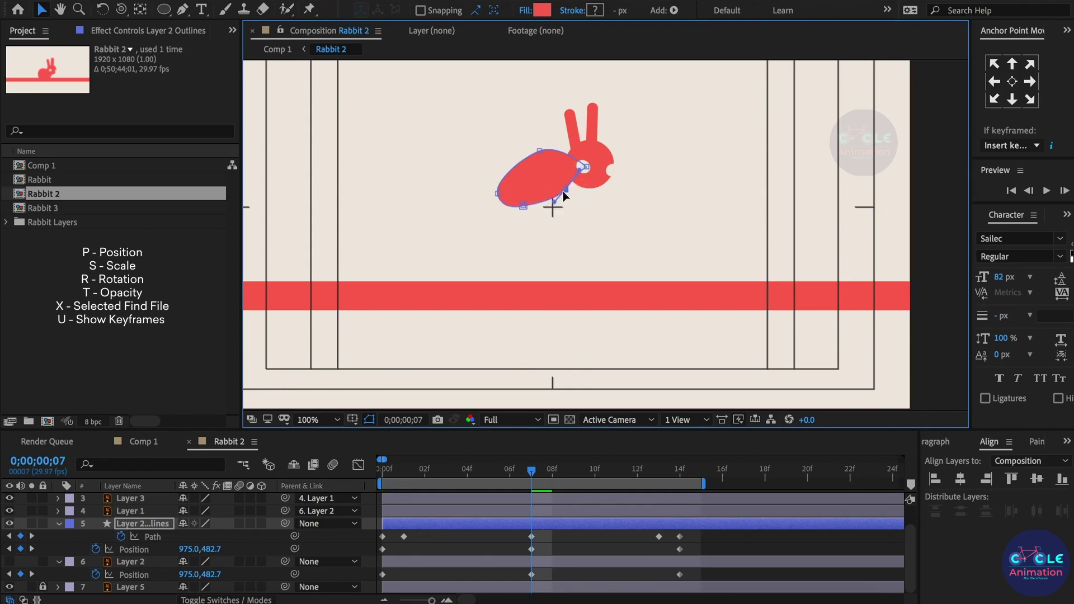
drag(568, 193, 566, 148)
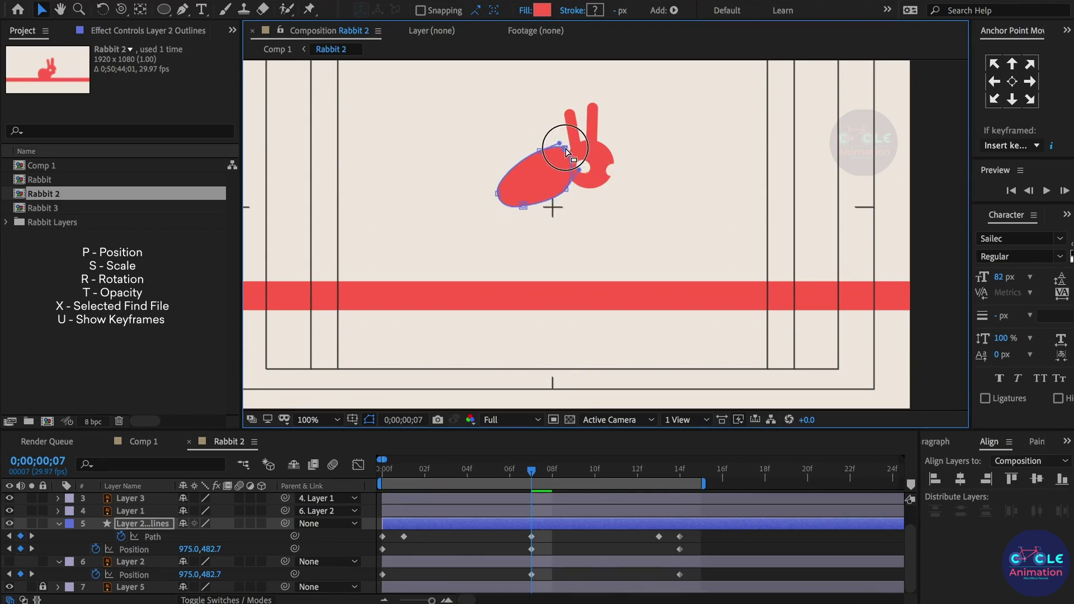
Scrub the hop from the first frame to frame 14 to check the landing.
click(571, 551)
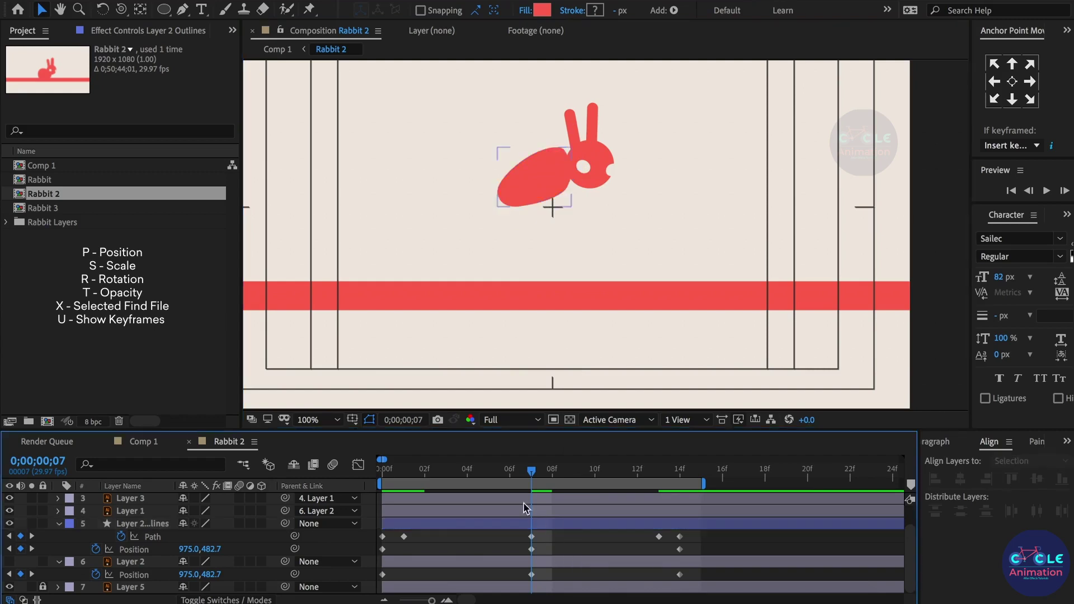
click(395, 475)
mouse_move(395, 476)
mouse_down()
mouse_move(679, 506)
mouse_move(643, 507)
mouse_move(655, 509)
mouse_up()
click(659, 536)
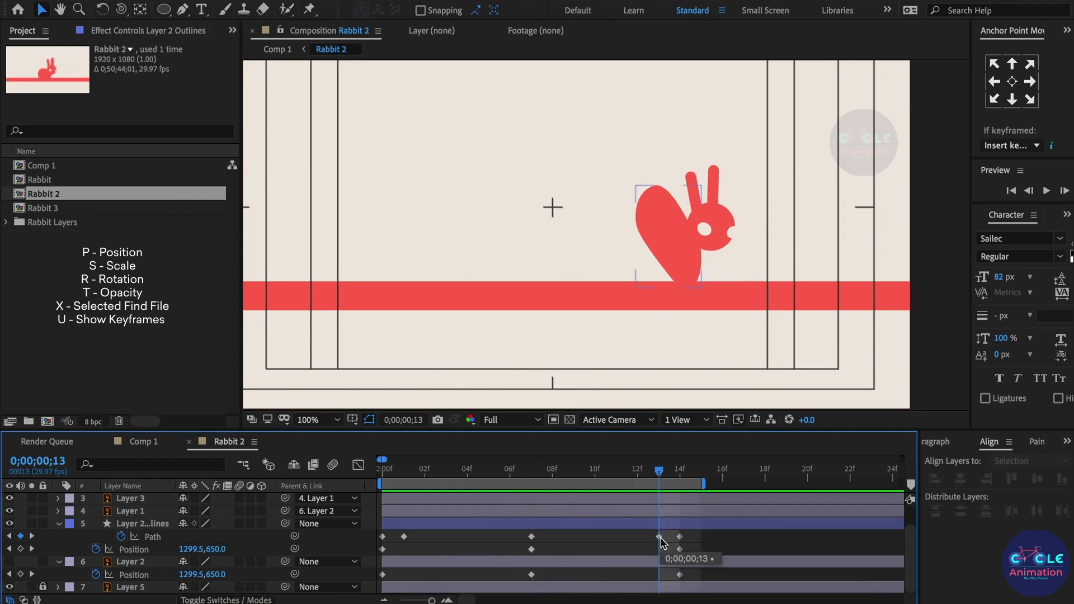
mouse_move(664, 471)
mouse_down()
mouse_move(684, 484)
mouse_move(411, 508)
mouse_up()
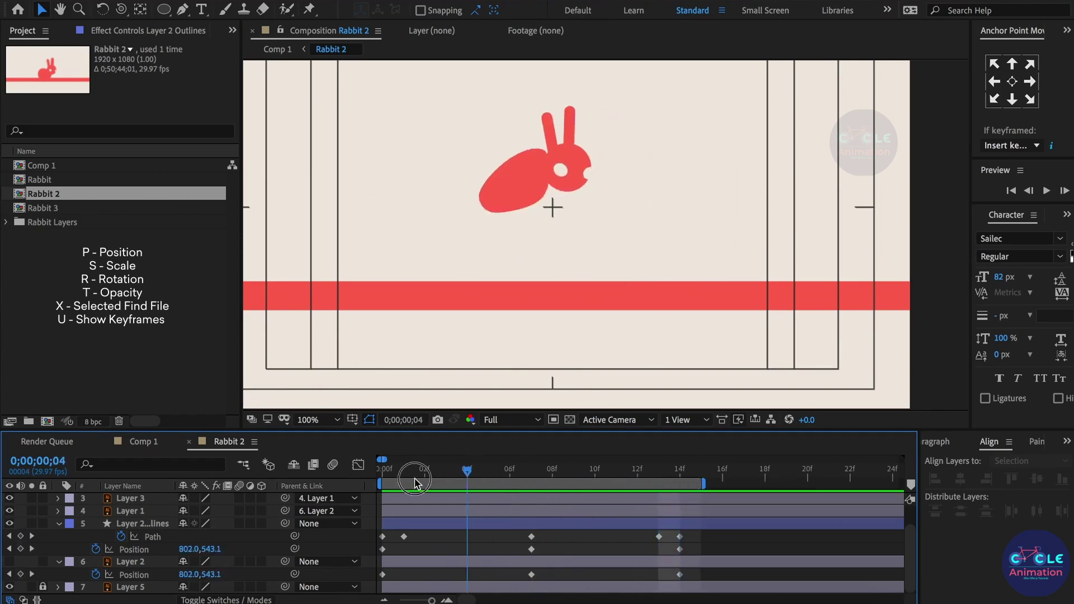
Start keyframing the head's Position, adding keyframes at the first frame and frame 13.
click(415, 513)
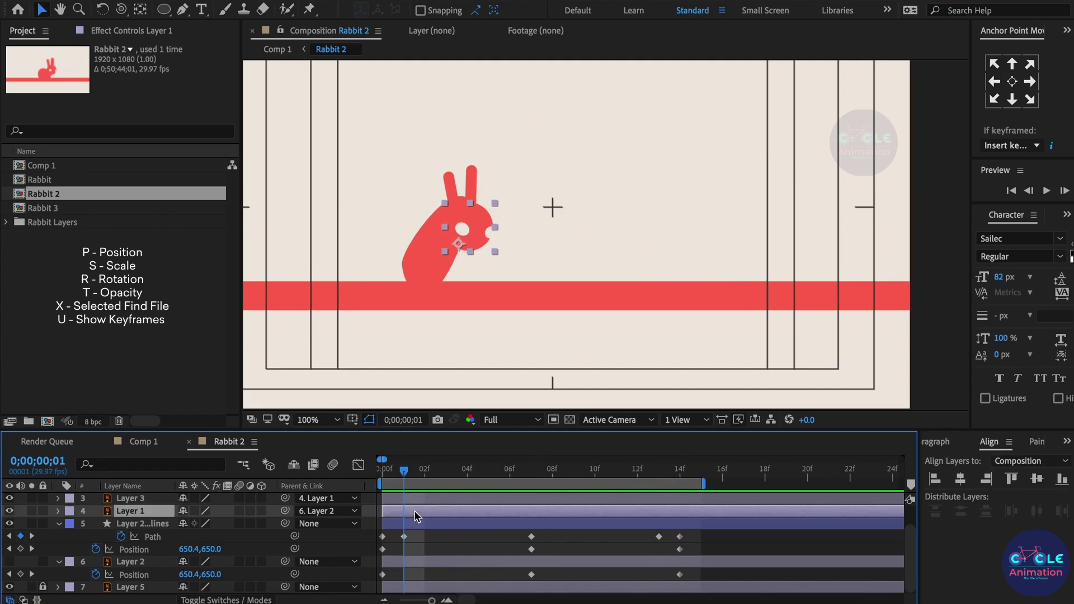
key(p)
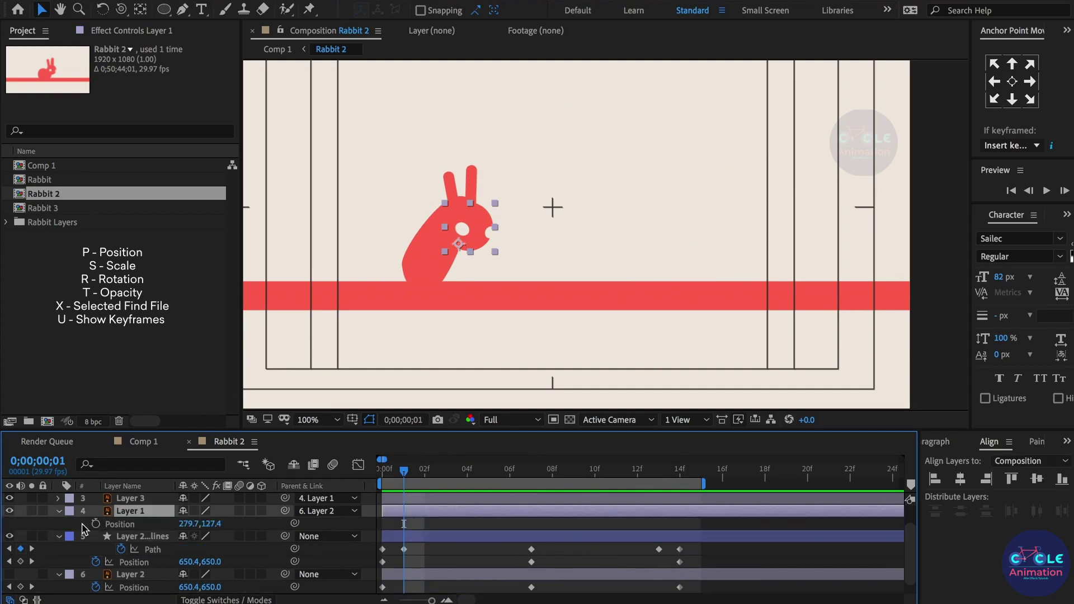
click(96, 524)
drag(396, 472, 382, 472)
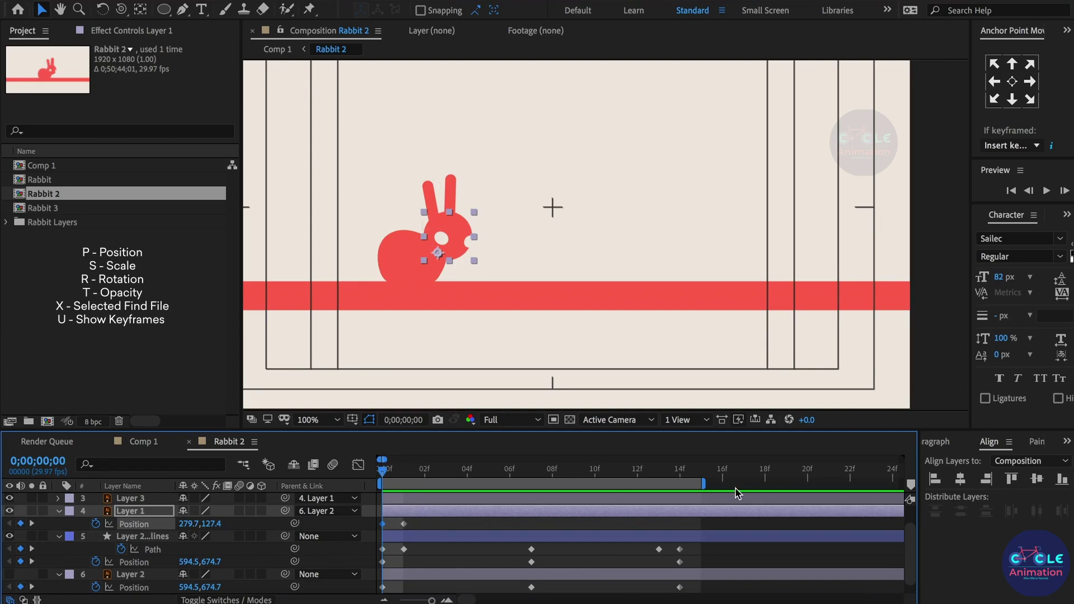
click(679, 475)
click(660, 470)
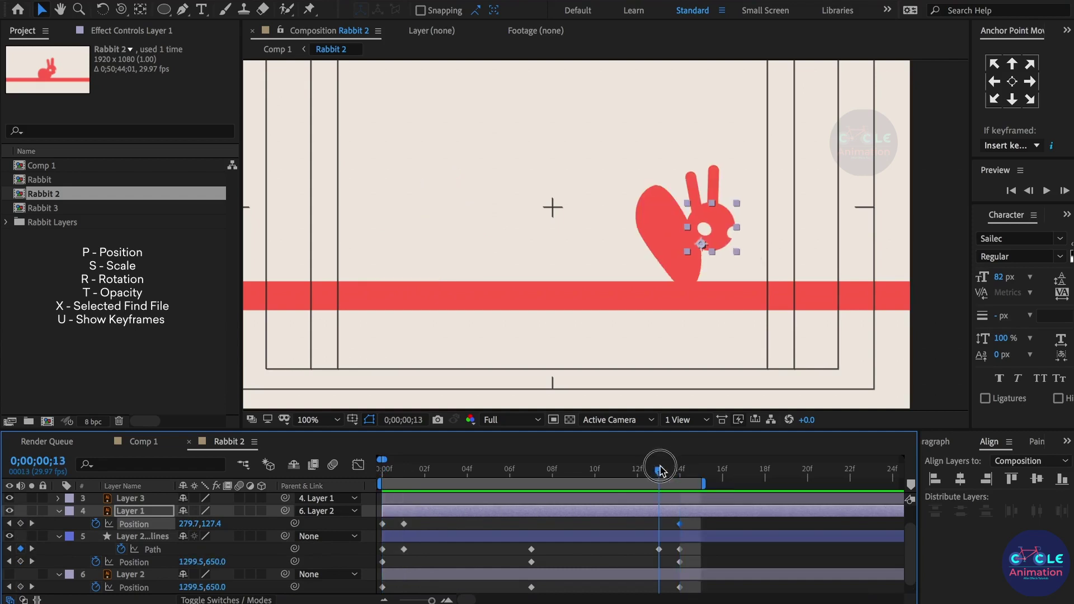
click(22, 523)
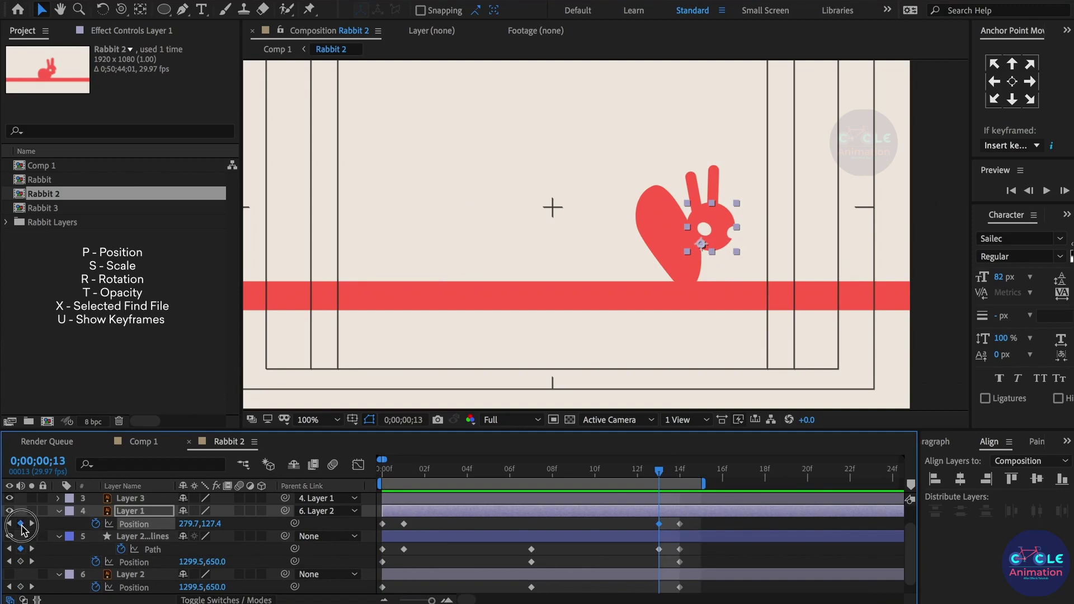
Raise the head at frame 1, then scrub and play back the hop.
click(405, 473)
drag(471, 236, 480, 193)
click(445, 526)
mouse_move(401, 475)
mouse_down()
mouse_move(615, 486)
mouse_move(550, 504)
mouse_up()
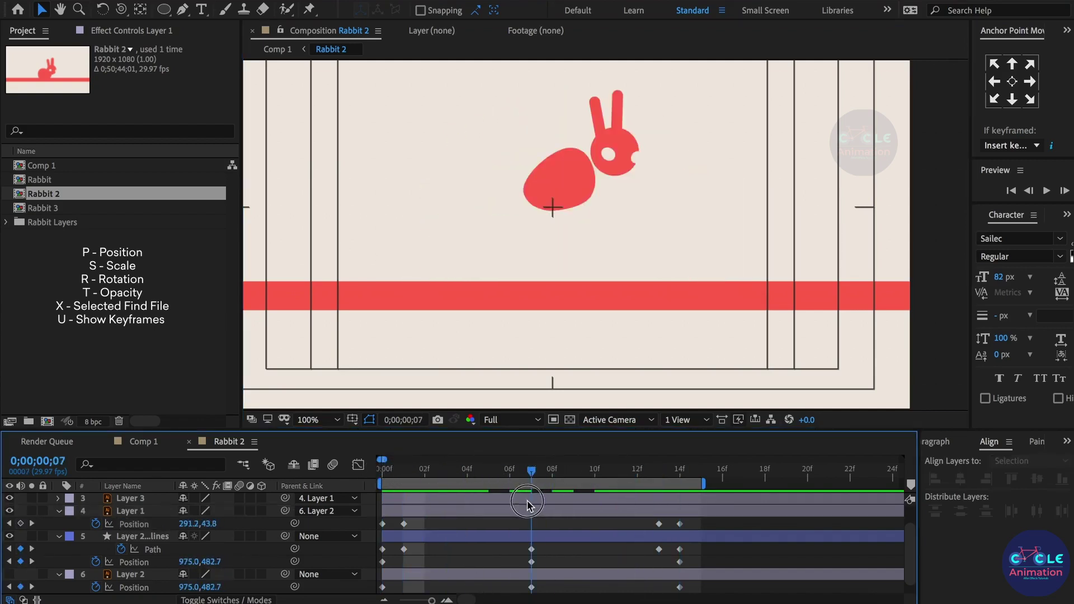
mouse_move(550, 504)
mouse_down()
mouse_move(526, 512)
mouse_move(659, 550)
mouse_move(358, 536)
mouse_up()
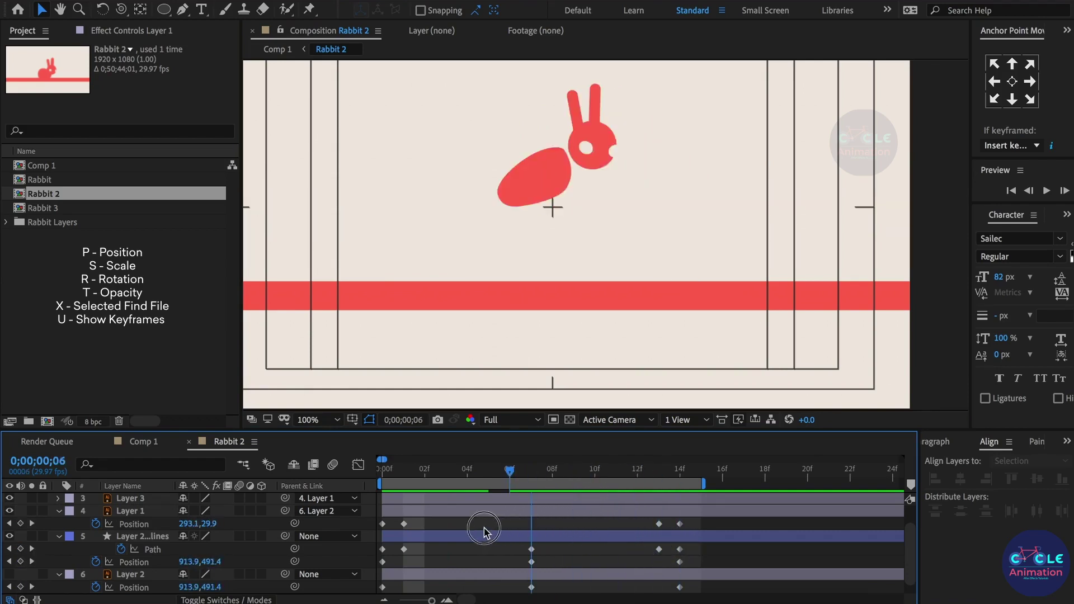
key(space)
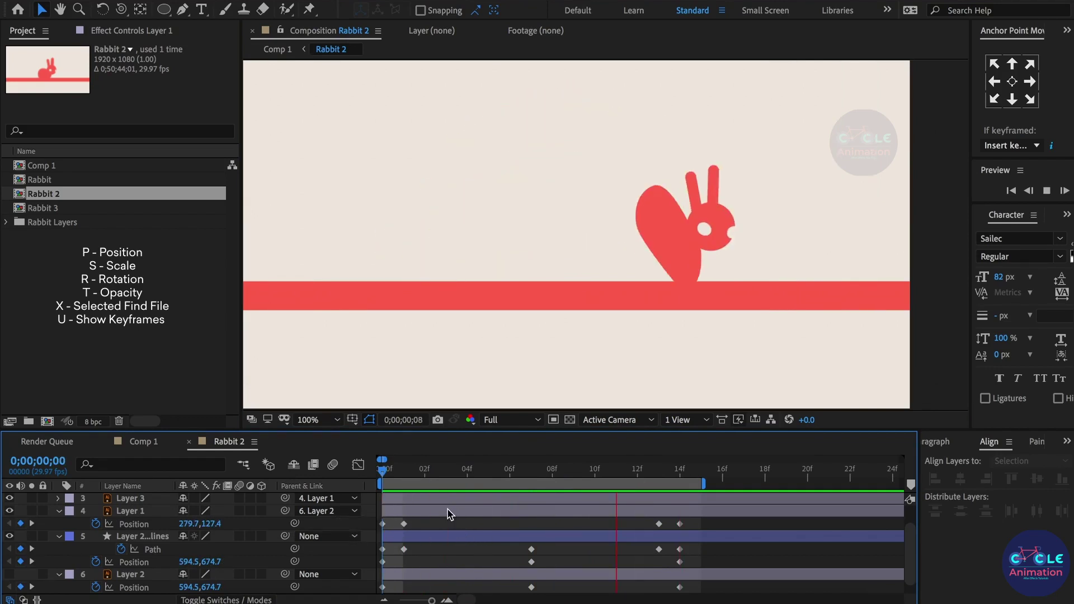
Stop playback at frame 0, collapse the open properties, and lock all rabbit layers.
key(space)
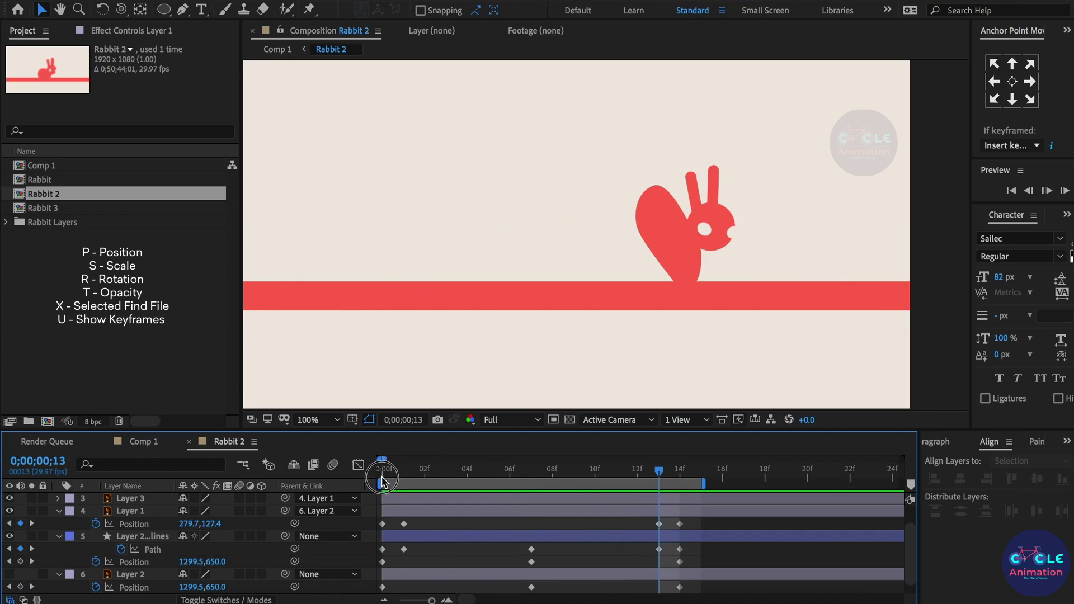
click(396, 477)
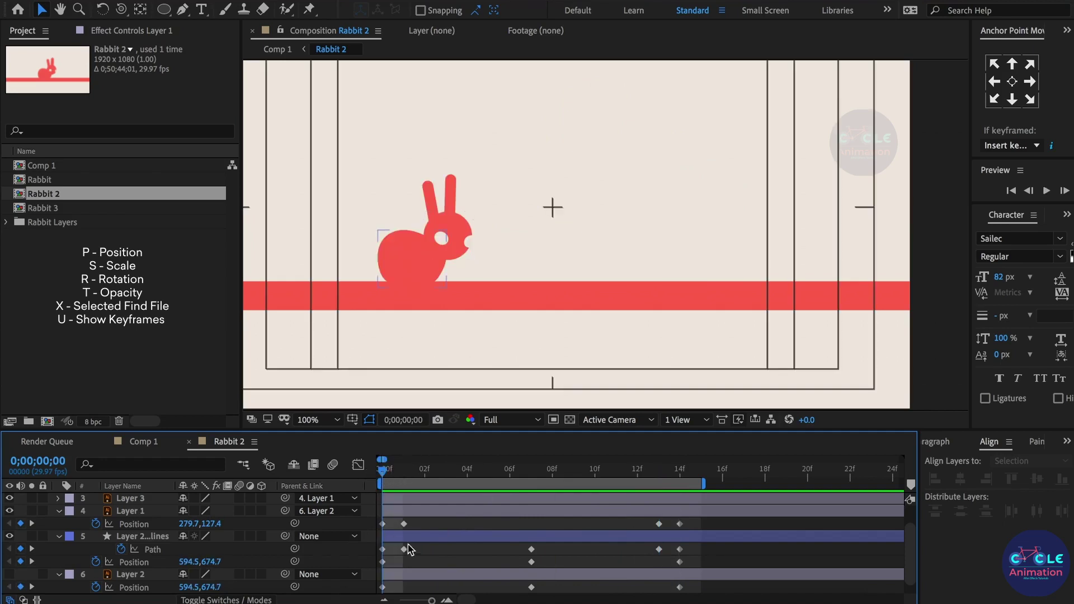
scroll(412, 546, up, 2)
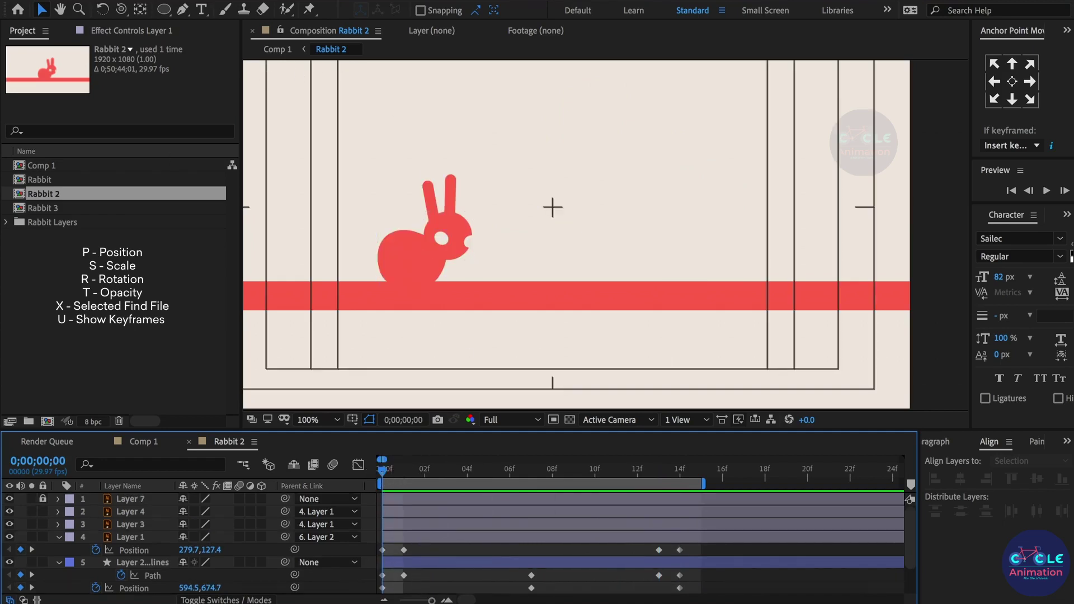
click(59, 537)
click(59, 550)
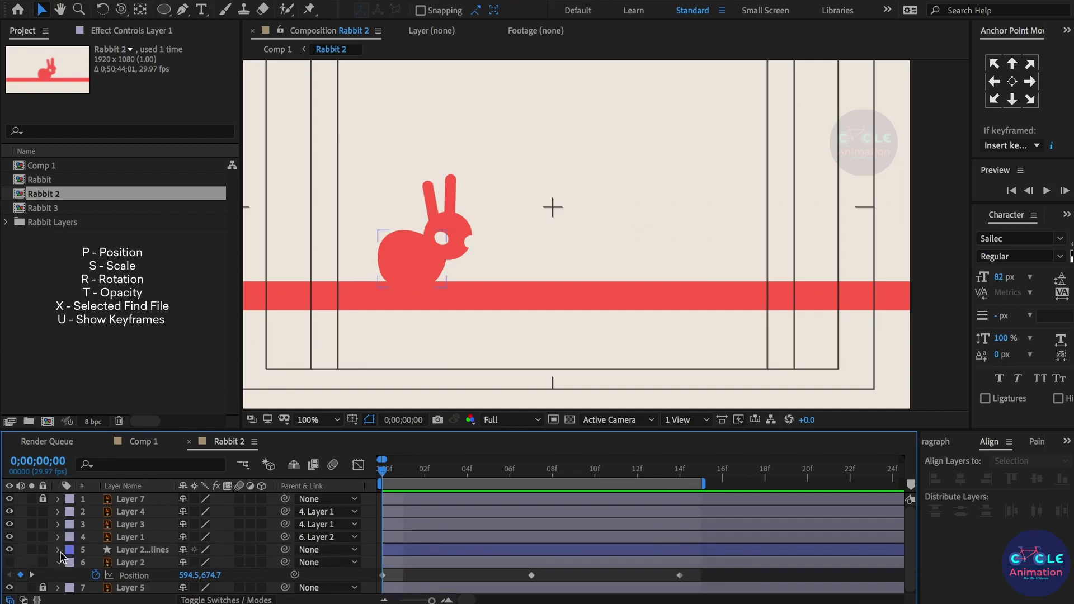
drag(43, 562, 43, 512)
Set a blue stroke for the Pen tool and place the first path point on the ground line.
click(183, 10)
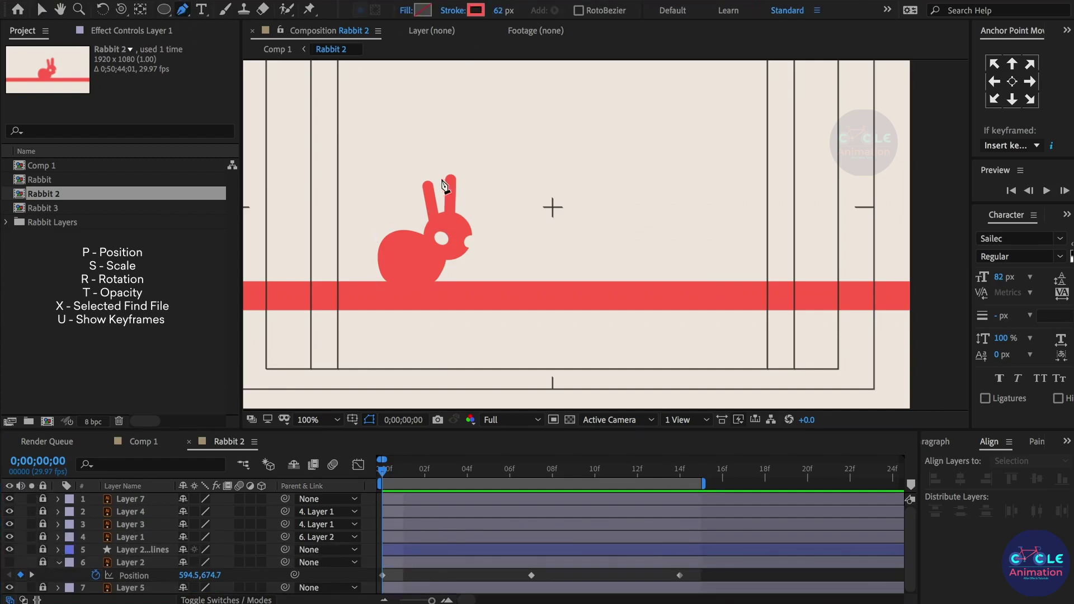
click(482, 13)
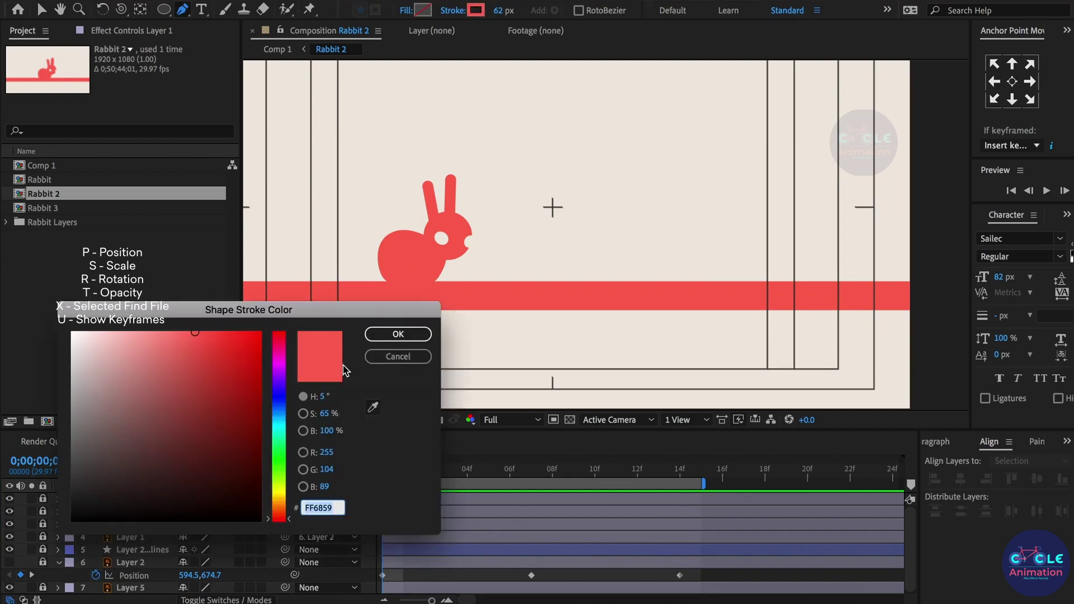
click(274, 409)
click(399, 334)
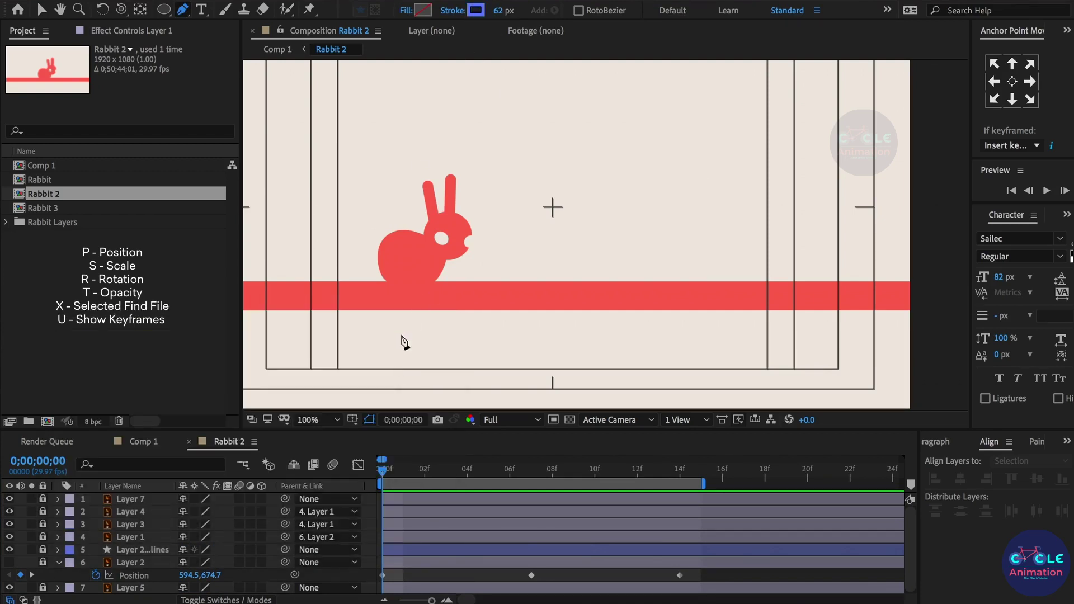
drag(395, 466, 404, 470)
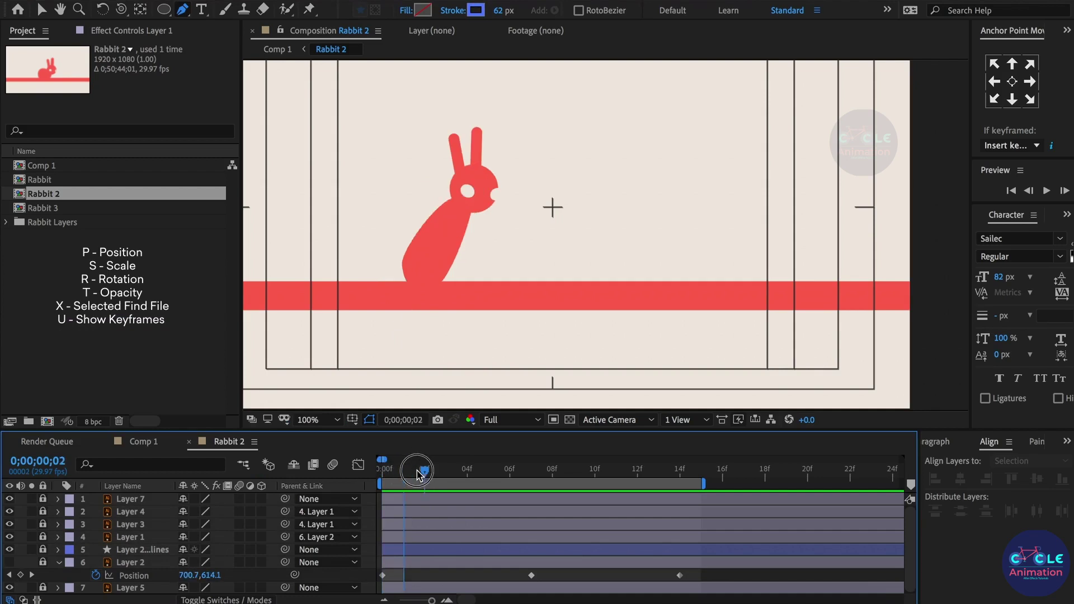
click(416, 297)
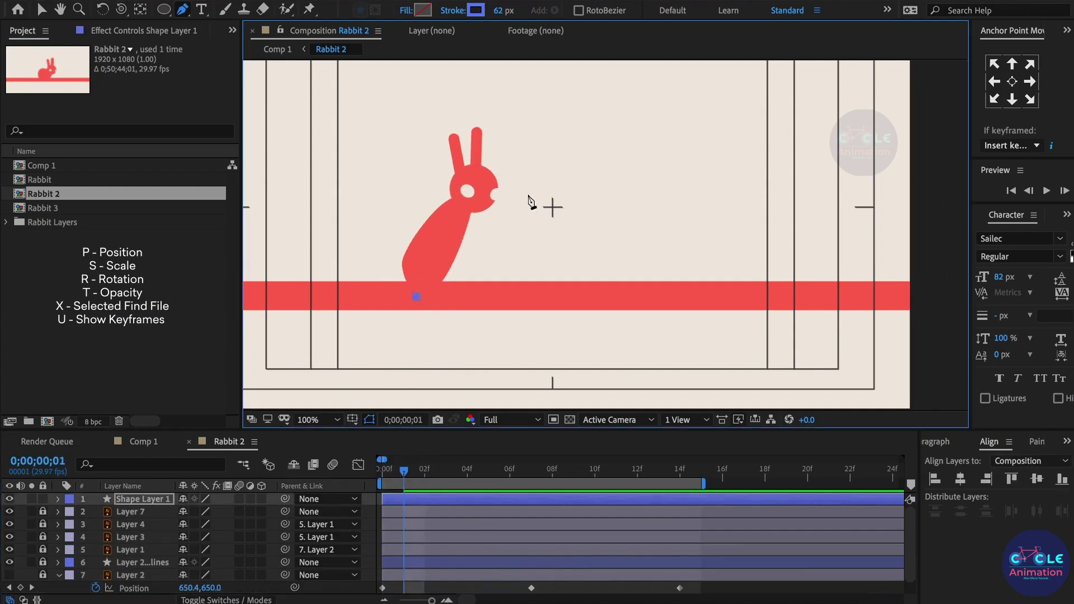
Pen-draw the arc with a curved point above the rabbit at frame 7 and a landing point near frame 12.
drag(422, 466, 540, 477)
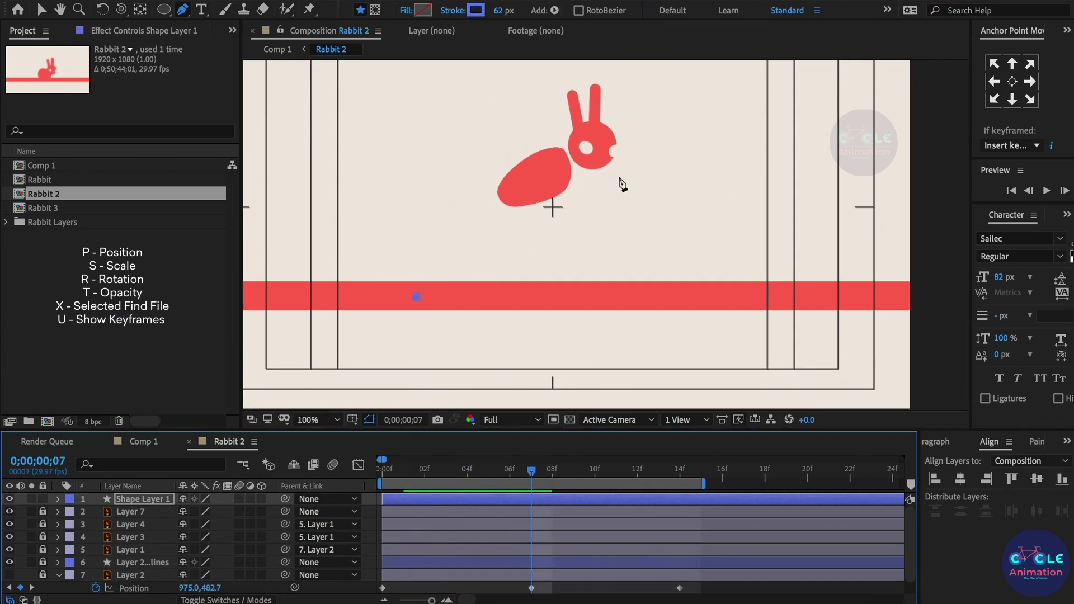
drag(621, 192, 759, 252)
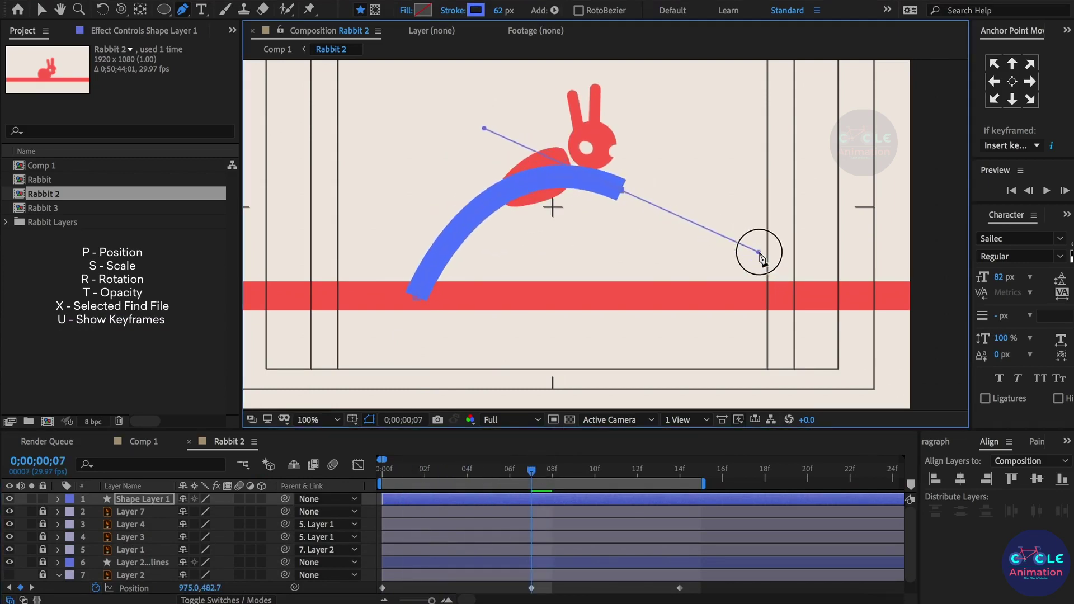
drag(506, 12, 478, 19)
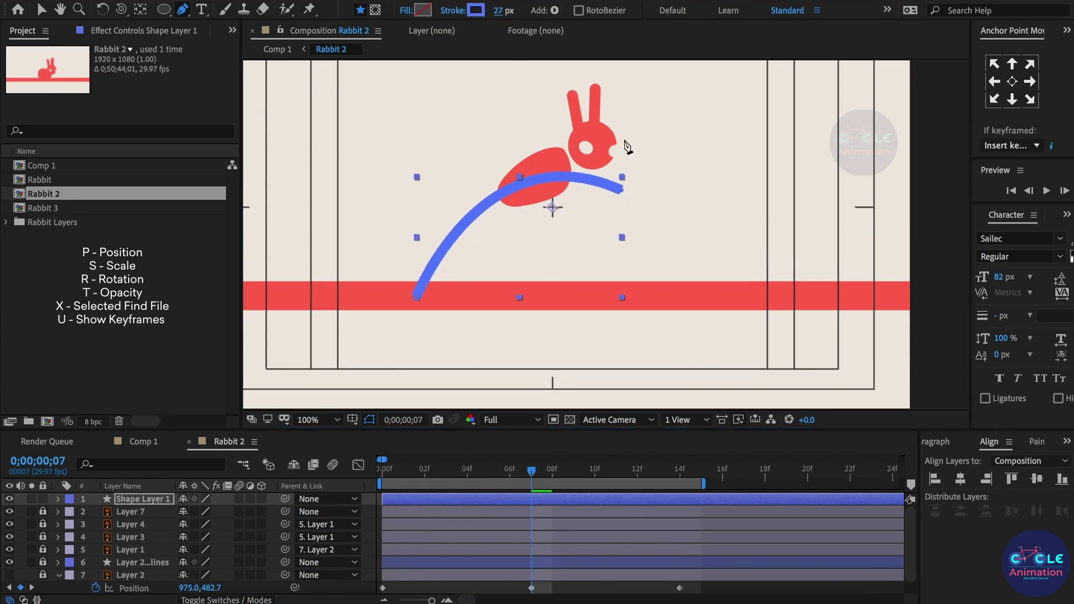
drag(557, 475, 673, 506)
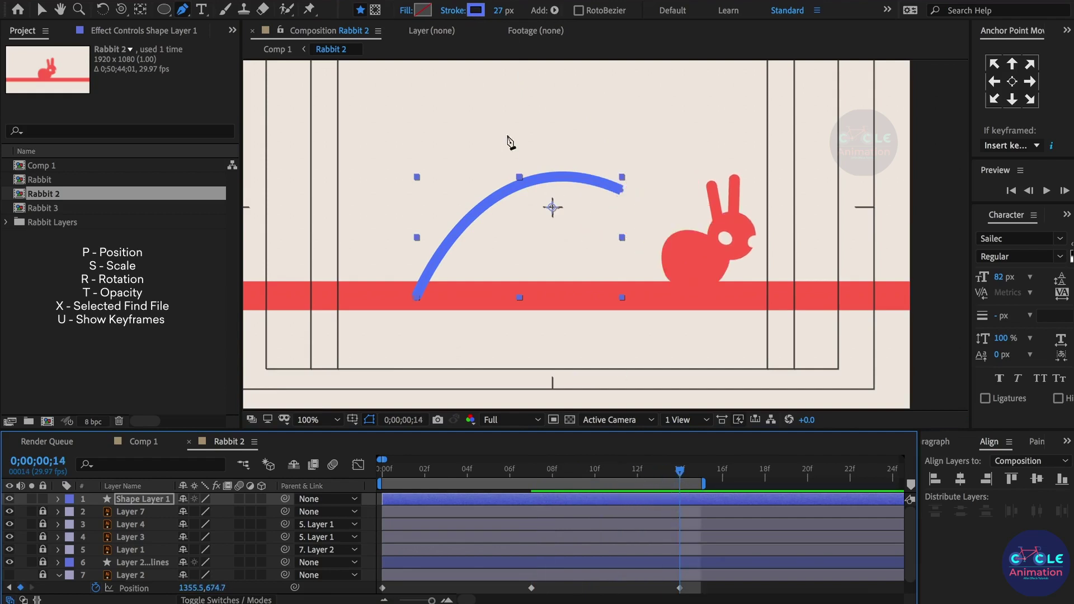
drag(621, 190, 758, 252)
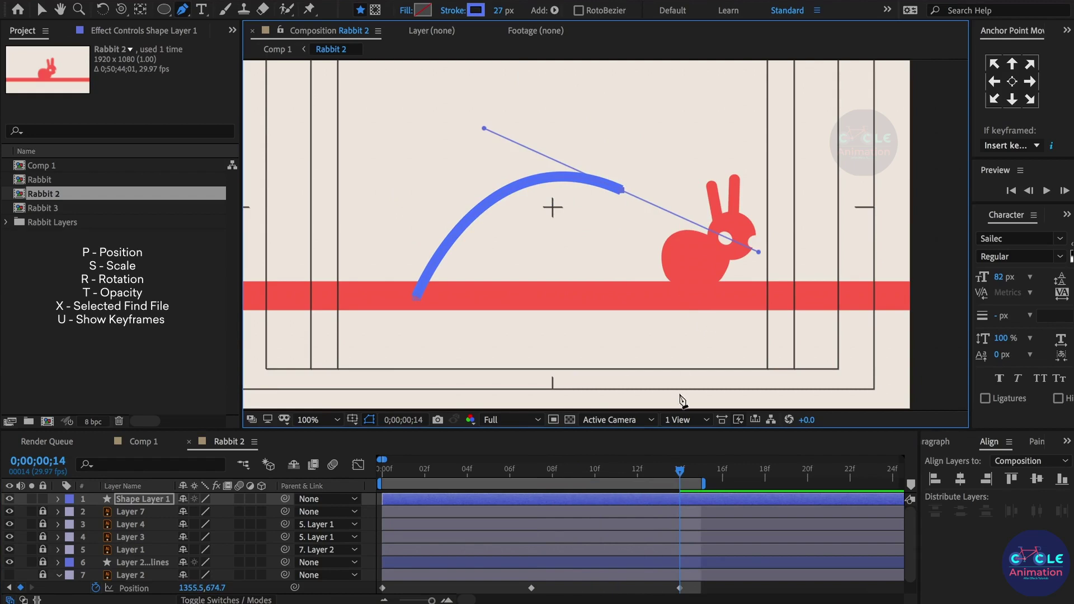
drag(675, 467, 659, 469)
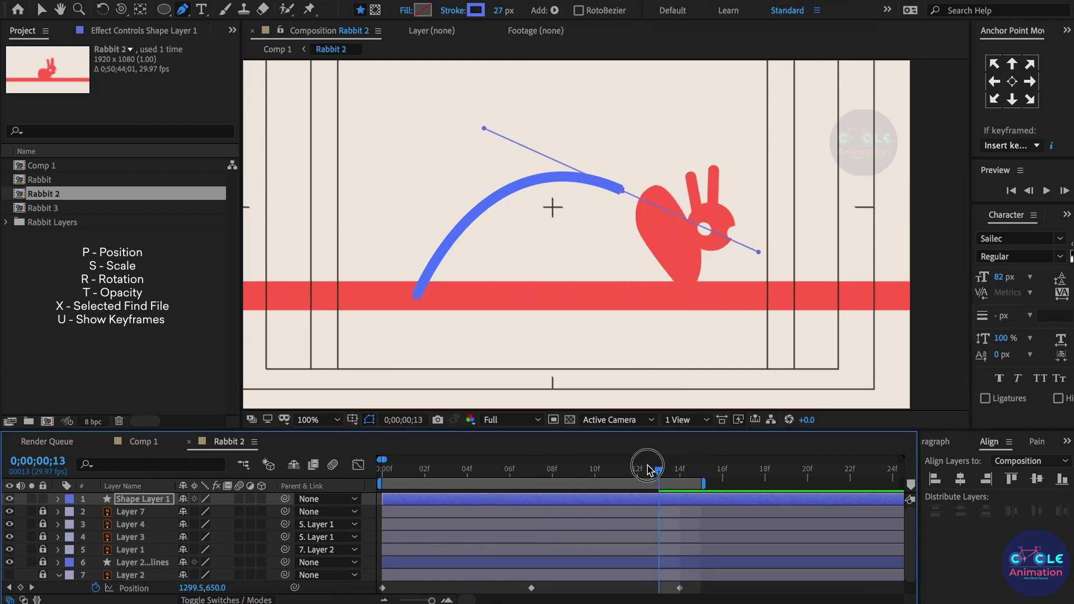
drag(659, 473, 637, 470)
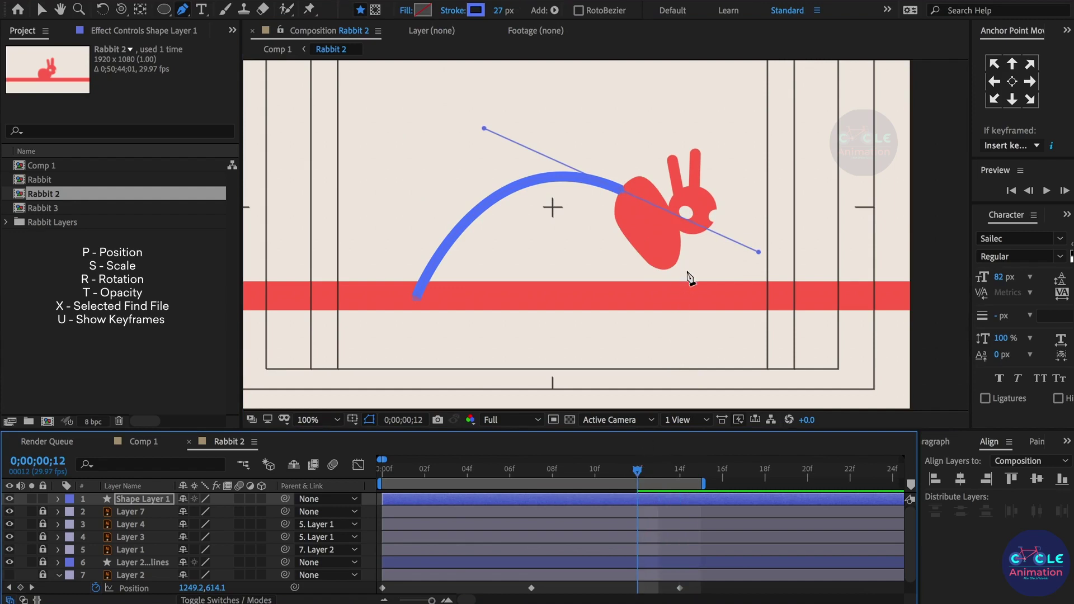
mouse_move(705, 309)
mouse_down()
mouse_move(719, 244)
mouse_move(680, 226)
mouse_up()
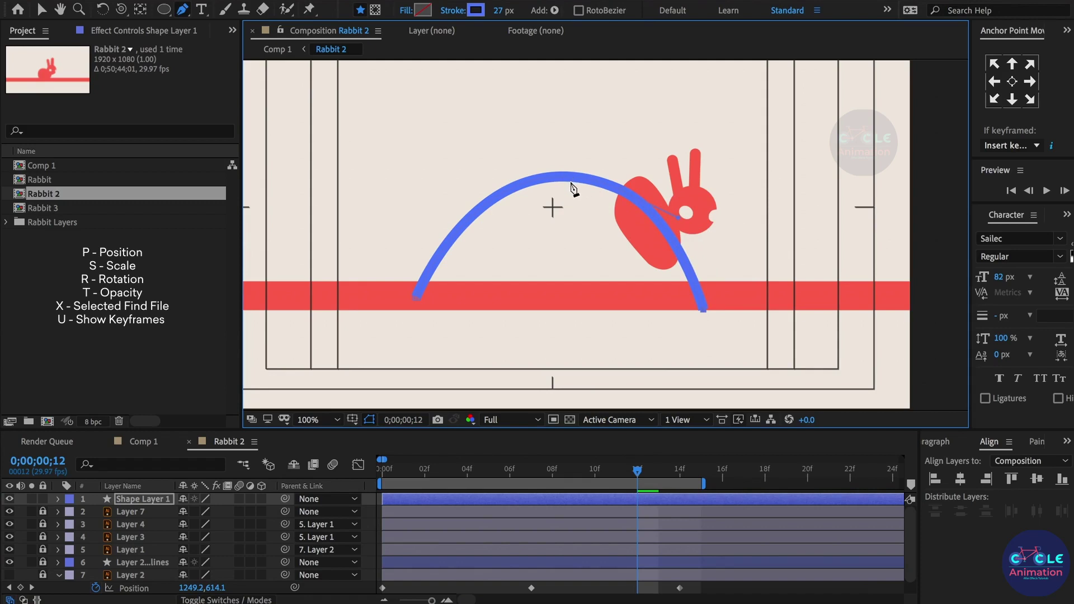
Refine the arc's top point and curvature to follow the rabbit, and set its stroke to about 21 px.
key(v)
drag(620, 190, 601, 197)
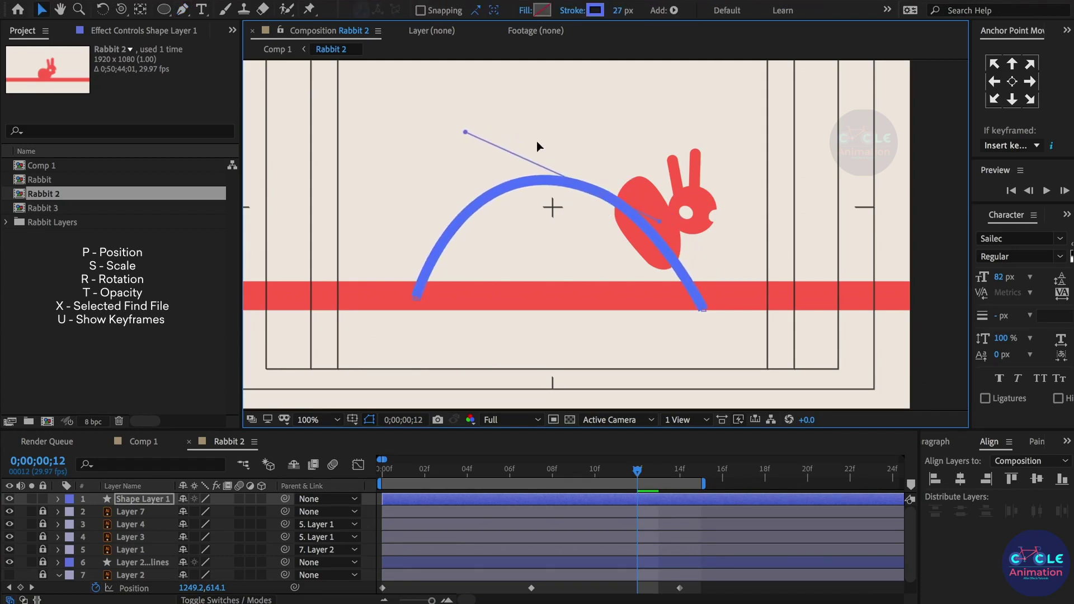
drag(466, 132, 473, 136)
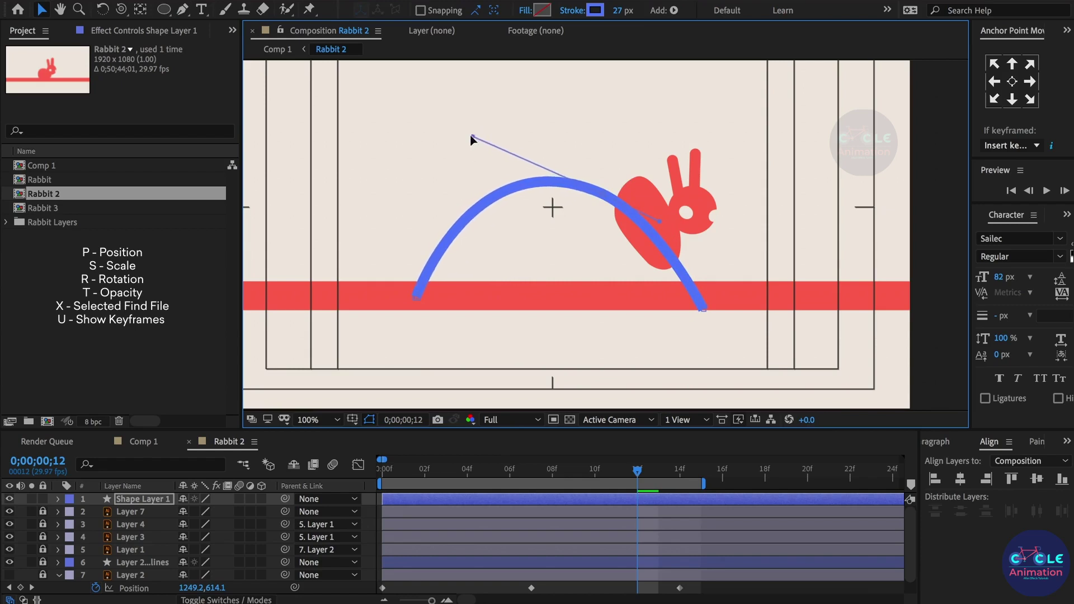
mouse_move(636, 473)
mouse_down()
mouse_move(485, 485)
mouse_move(421, 503)
mouse_move(432, 504)
mouse_up()
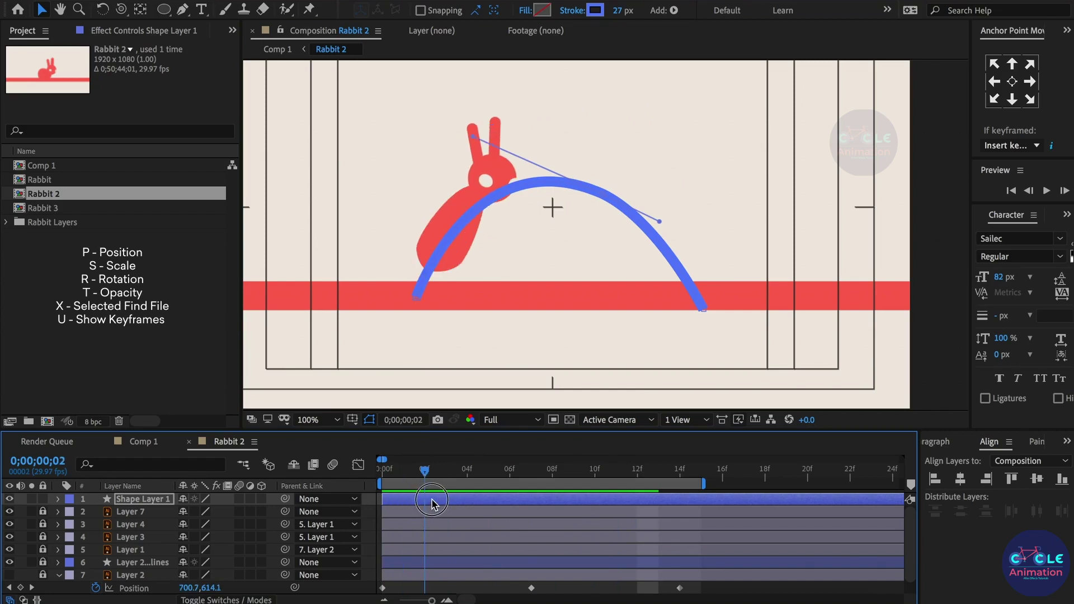
mouse_move(431, 503)
mouse_down()
mouse_move(405, 506)
mouse_move(559, 491)
mouse_up()
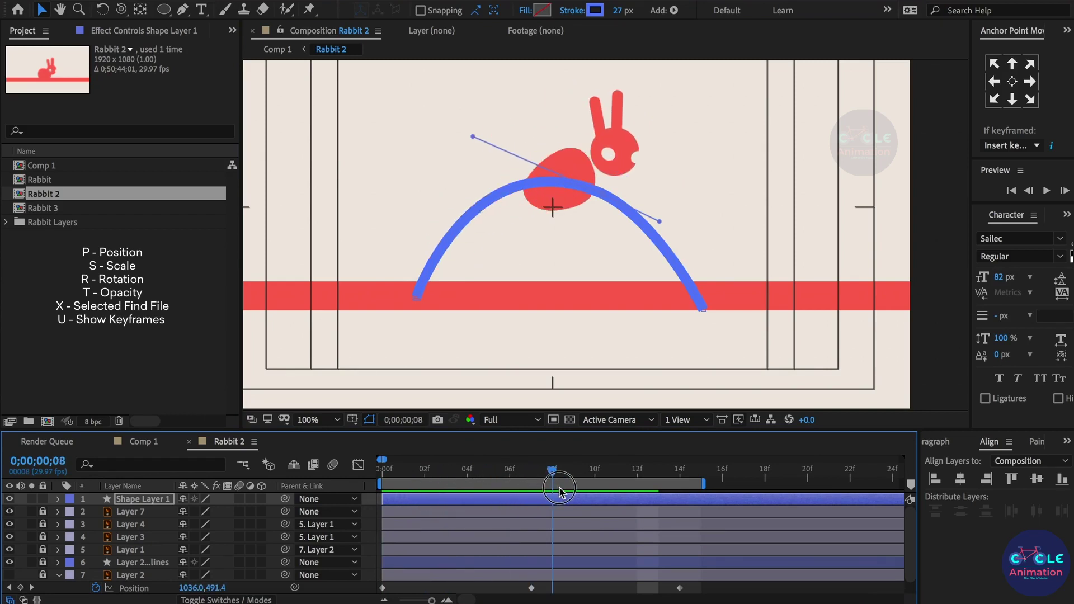
drag(473, 136, 460, 139)
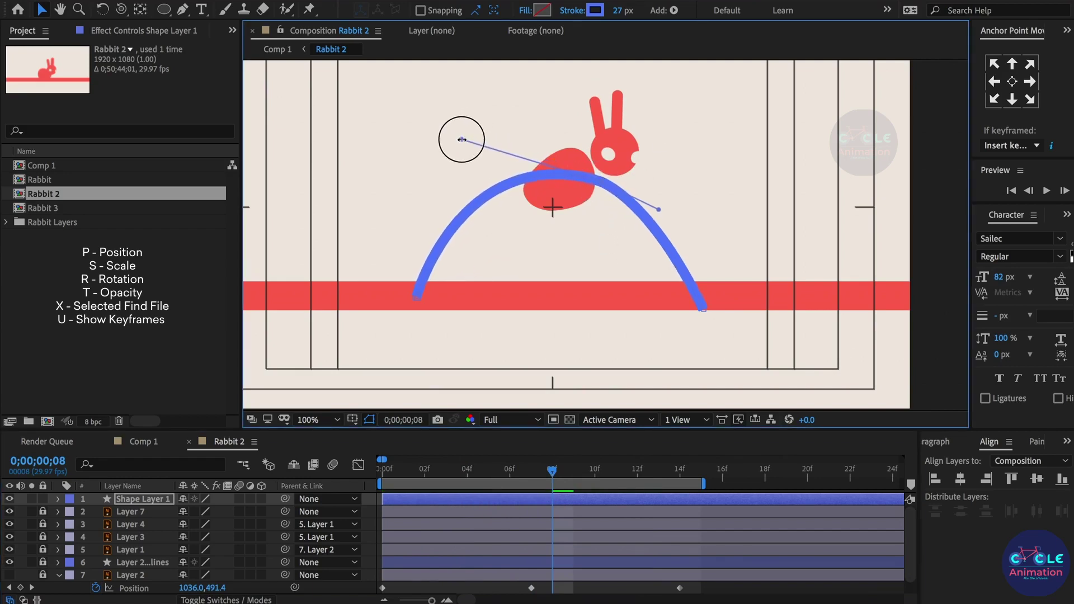
mouse_move(569, 472)
mouse_down()
mouse_move(638, 491)
mouse_move(531, 493)
mouse_up()
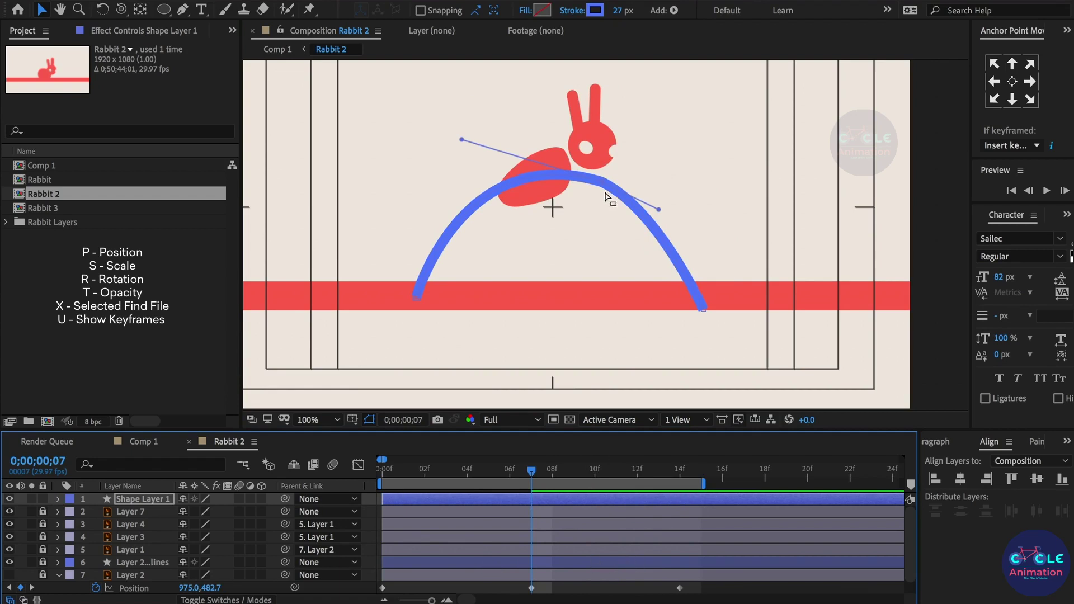
drag(614, 15, 607, 15)
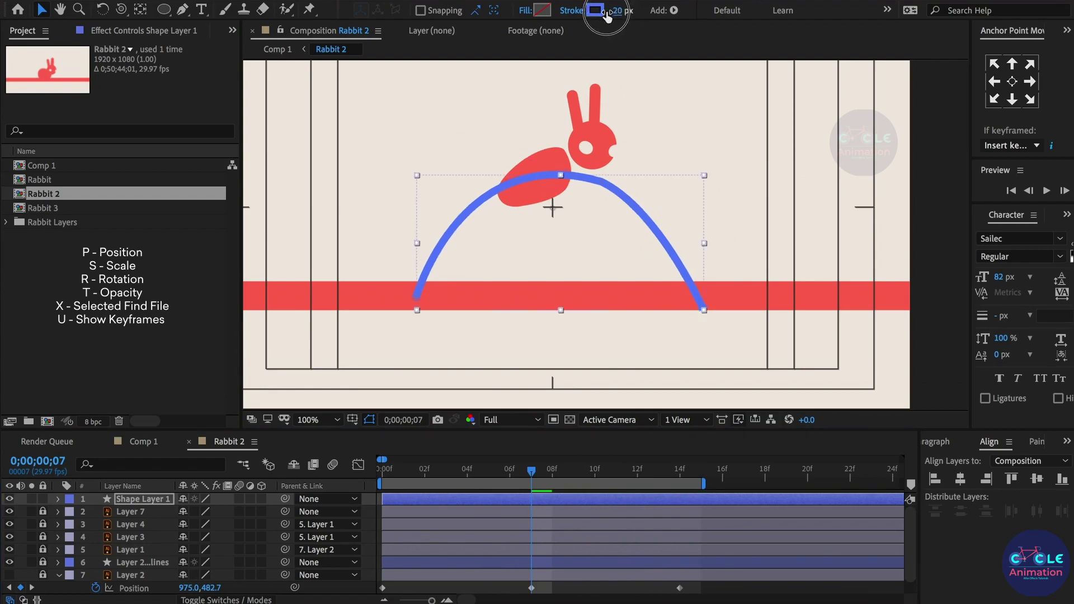
key(ctrl+z)
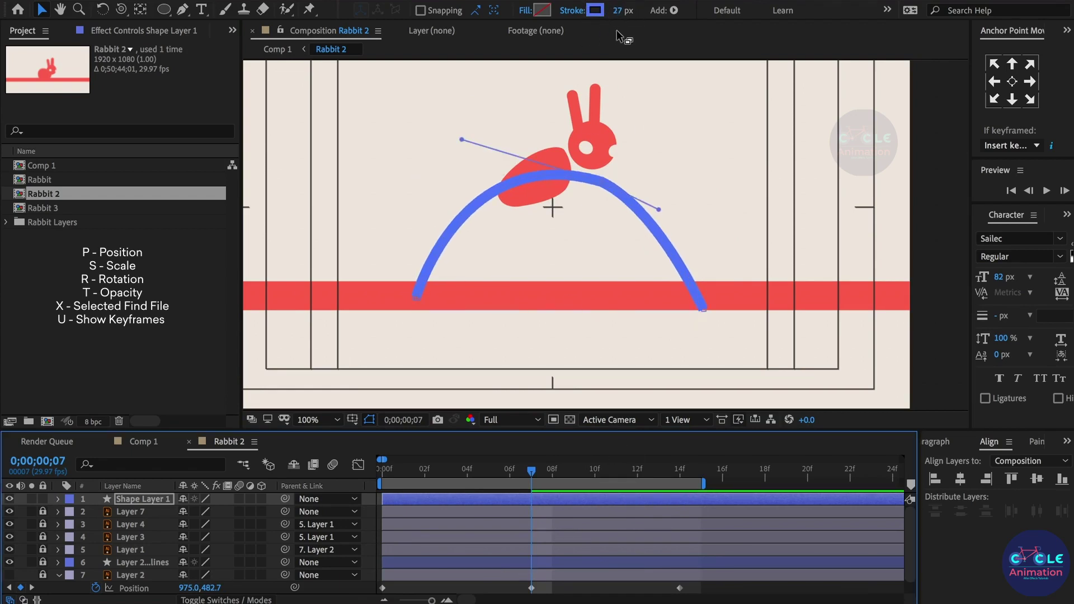
drag(614, 15, 612, 16)
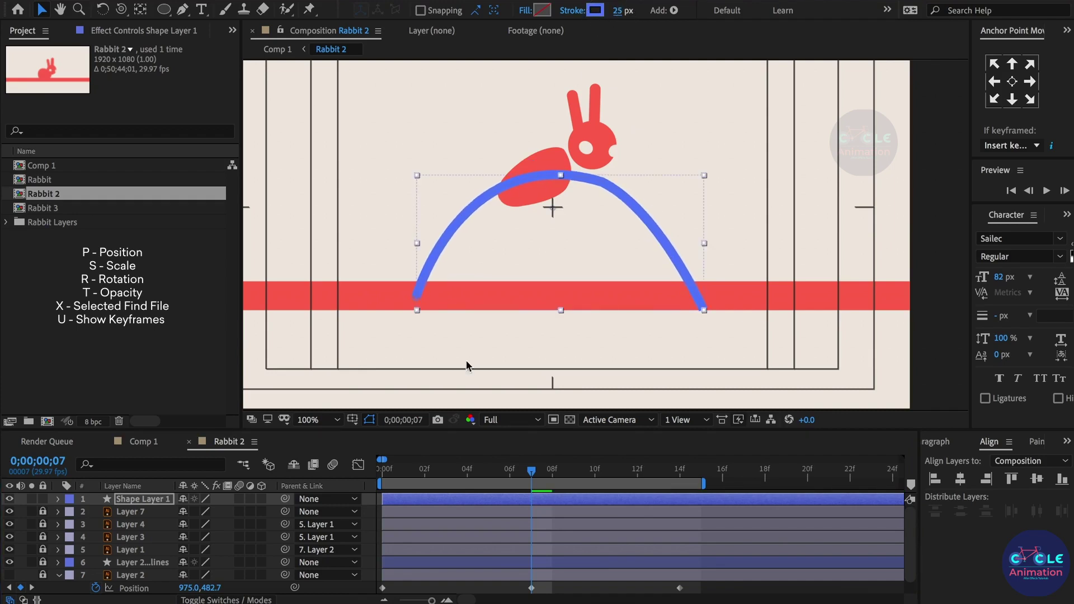
Set Stroke 1's Line Cap to Round Cap on the arc.
click(58, 499)
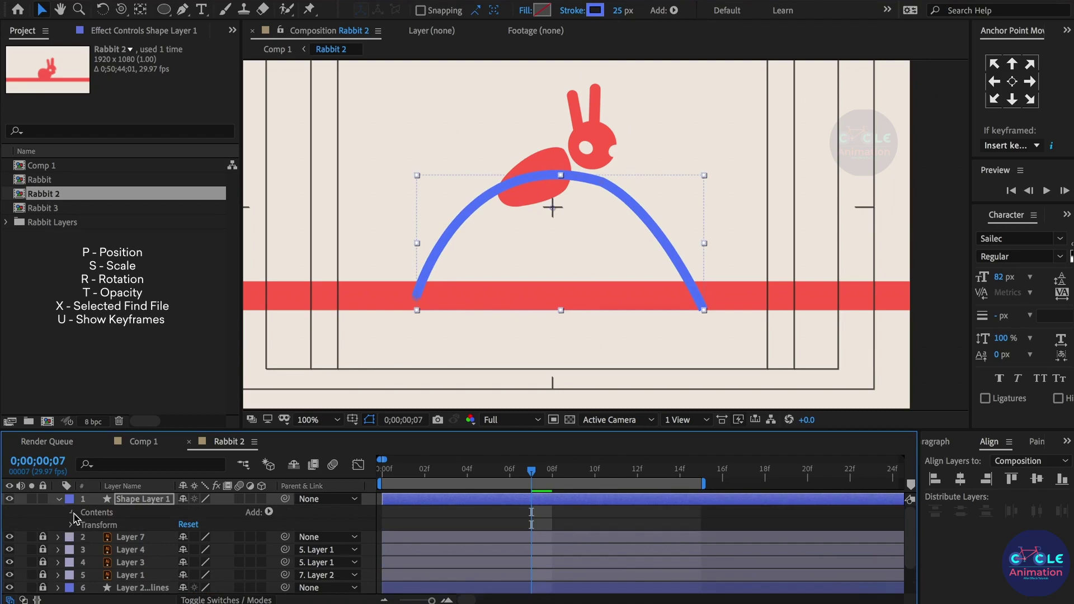
click(71, 512)
click(84, 525)
click(97, 550)
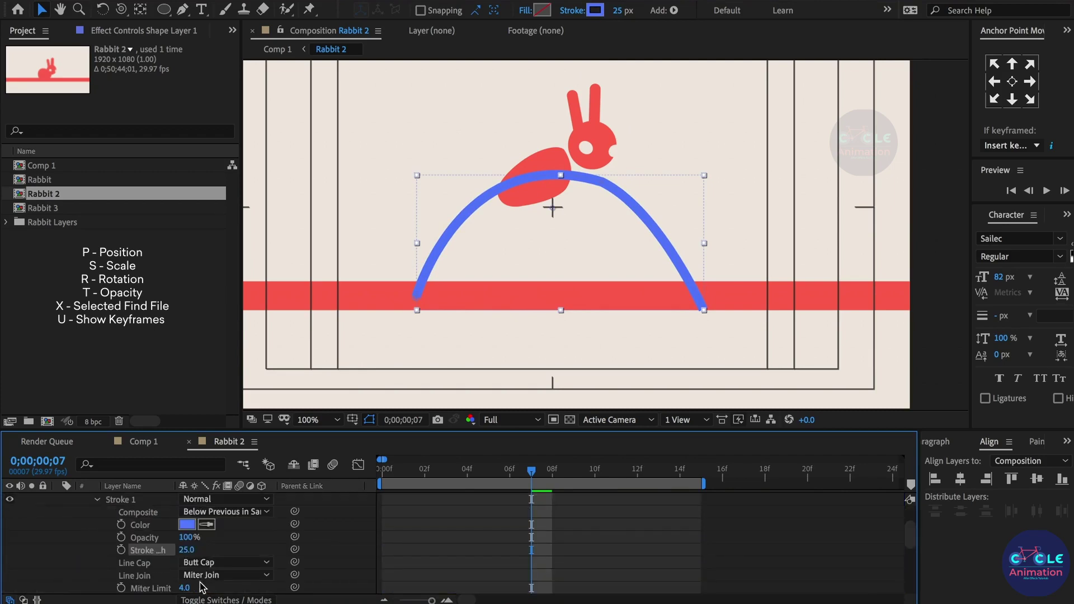
click(235, 576)
click(267, 562)
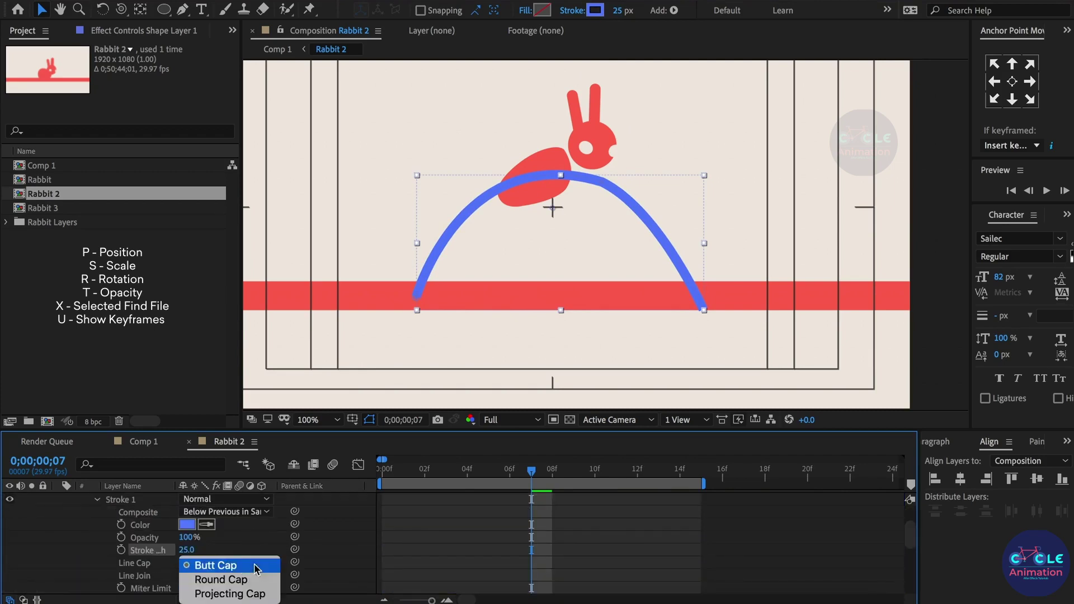
click(264, 580)
Collapse Shape 1 and bring up the Contents Add menu.
scroll(106, 545, up, 3)
scroll(104, 546, down, 2)
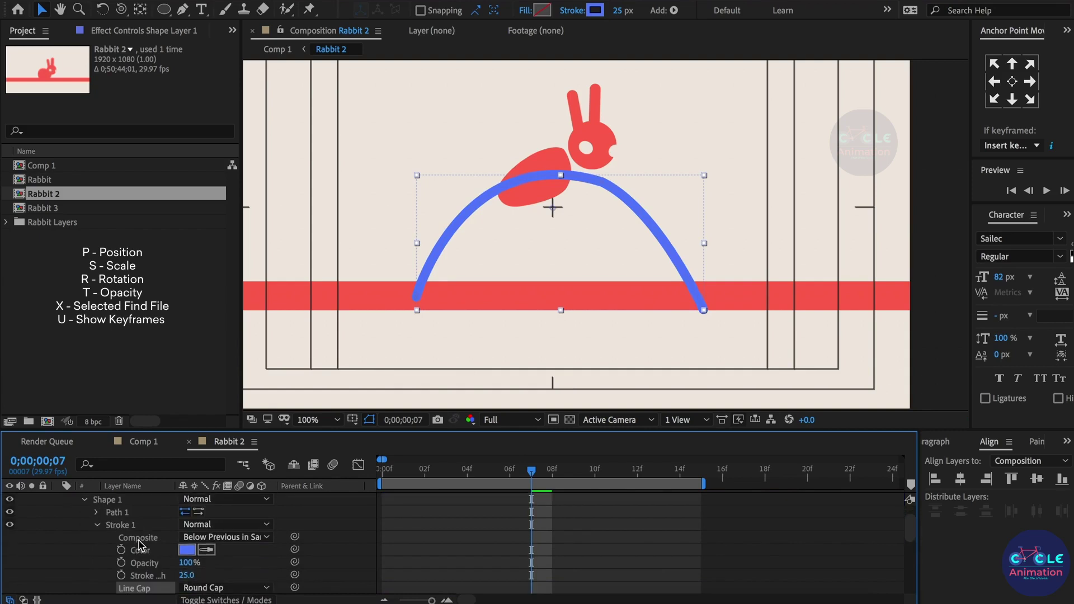
scroll(99, 546, up, 2)
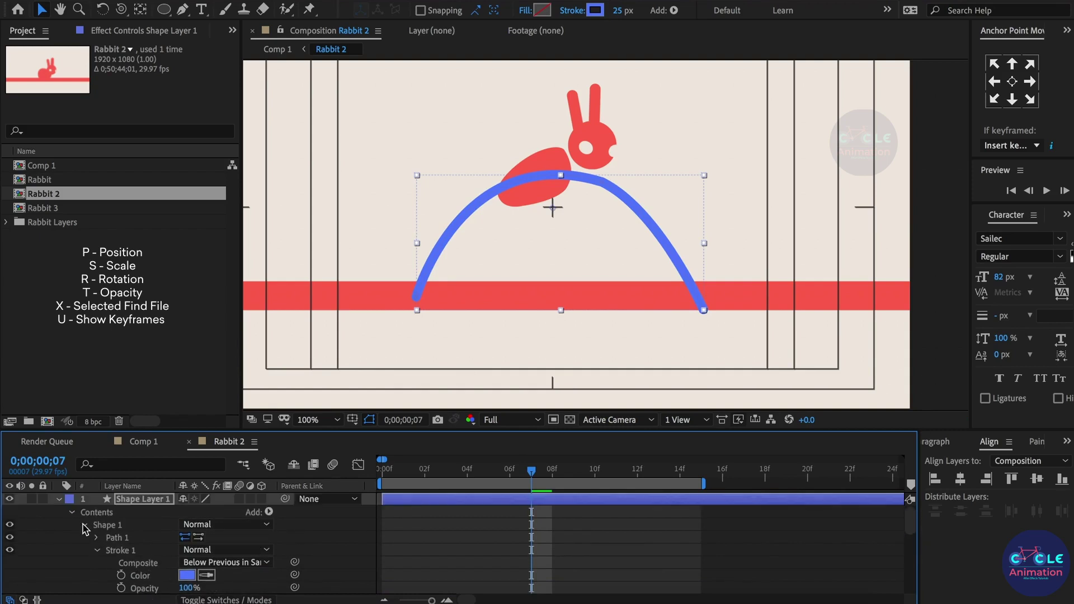
click(82, 525)
click(83, 512)
click(83, 512)
click(269, 499)
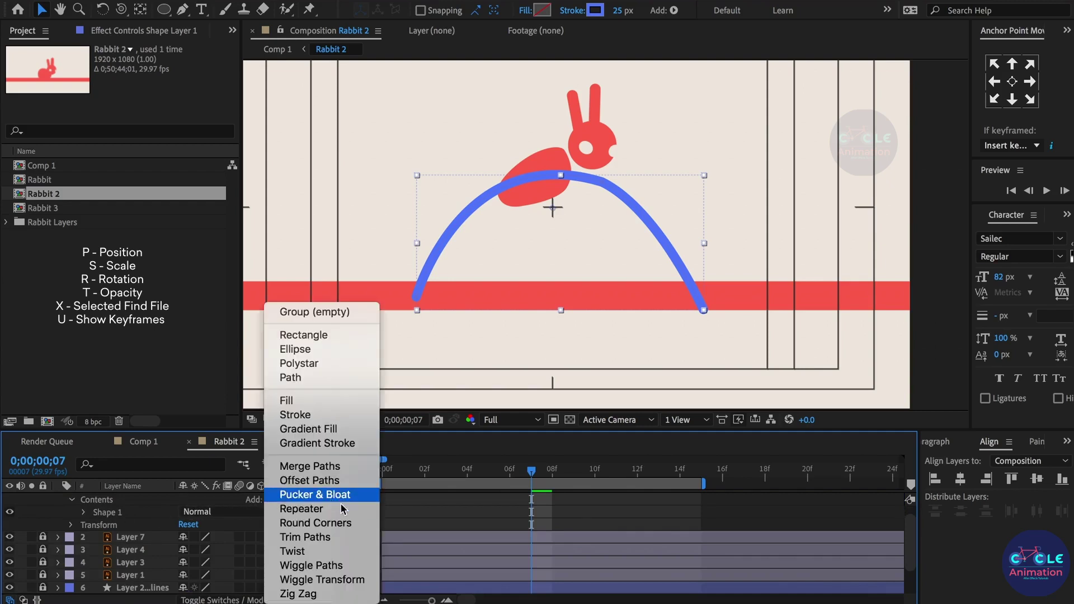
Add Trim Paths to the arc with Start 27% and End 58%, then pick the rabbit body layer.
click(288, 537)
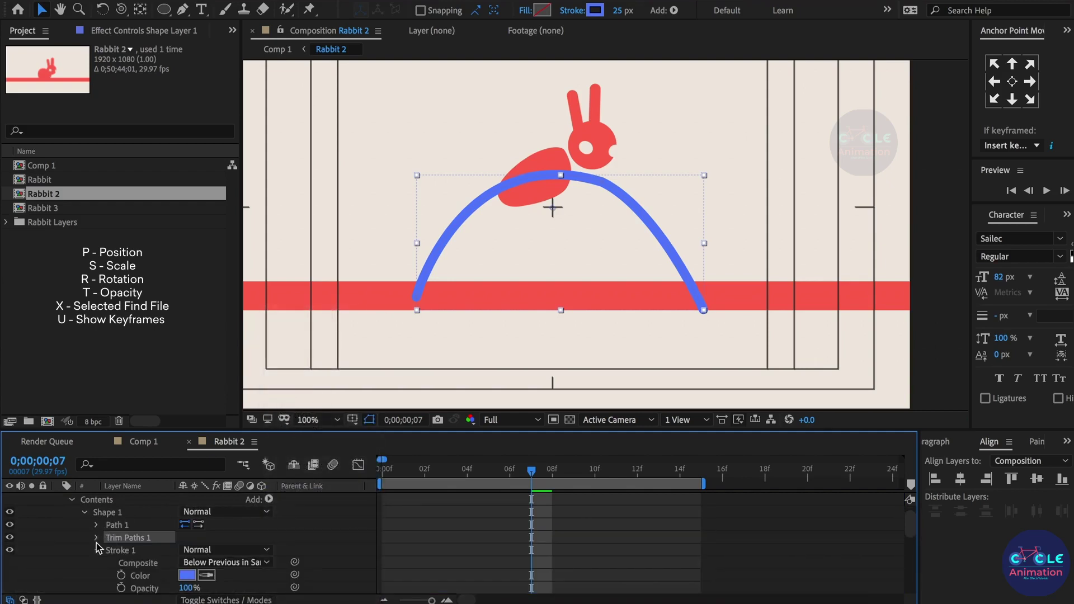
click(96, 538)
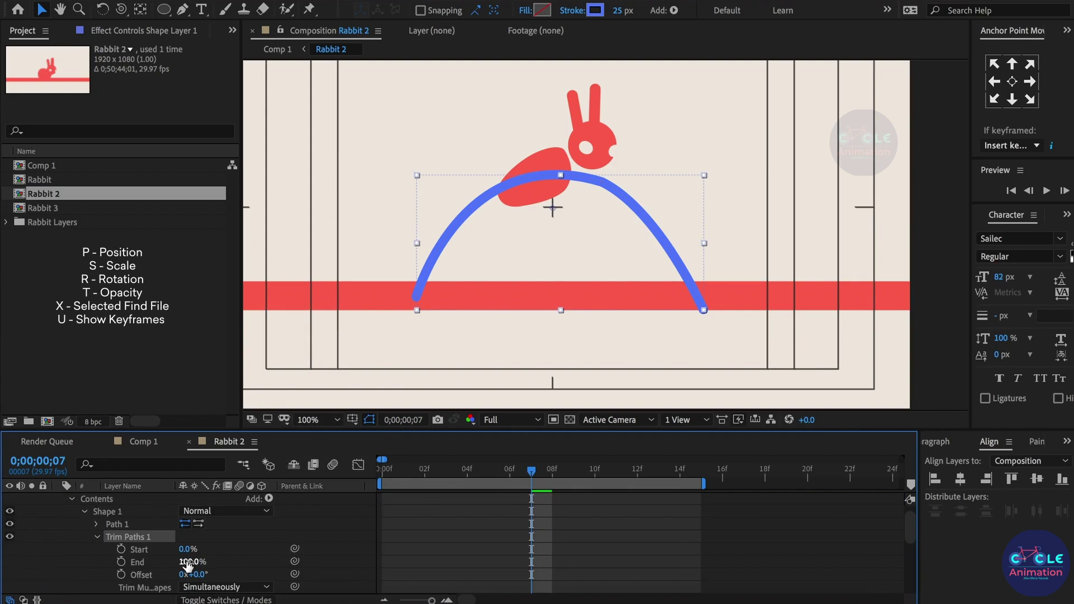
mouse_move(188, 562)
mouse_down()
mouse_move(147, 558)
mouse_move(198, 551)
mouse_up()
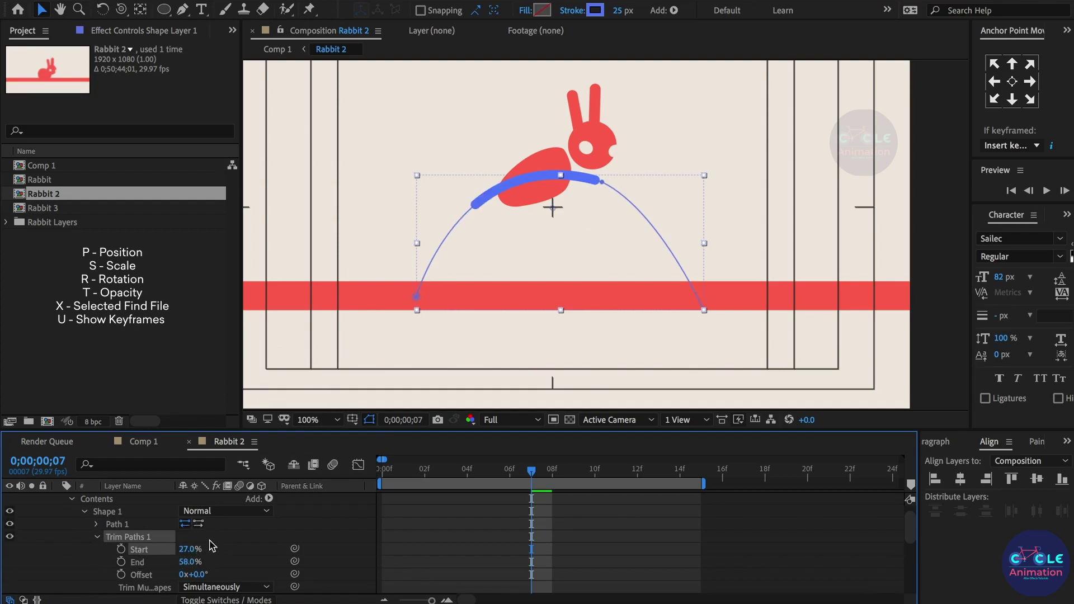
click(85, 512)
click(480, 549)
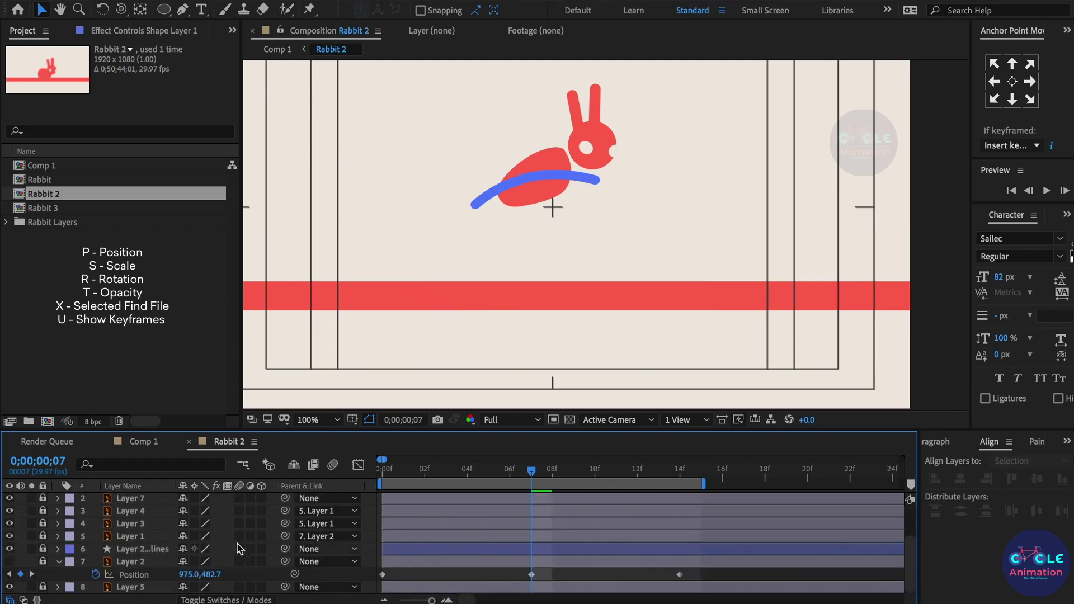
Unlock the rabbit body layer and end it at frame 1 with Alt+].
click(43, 548)
click(129, 549)
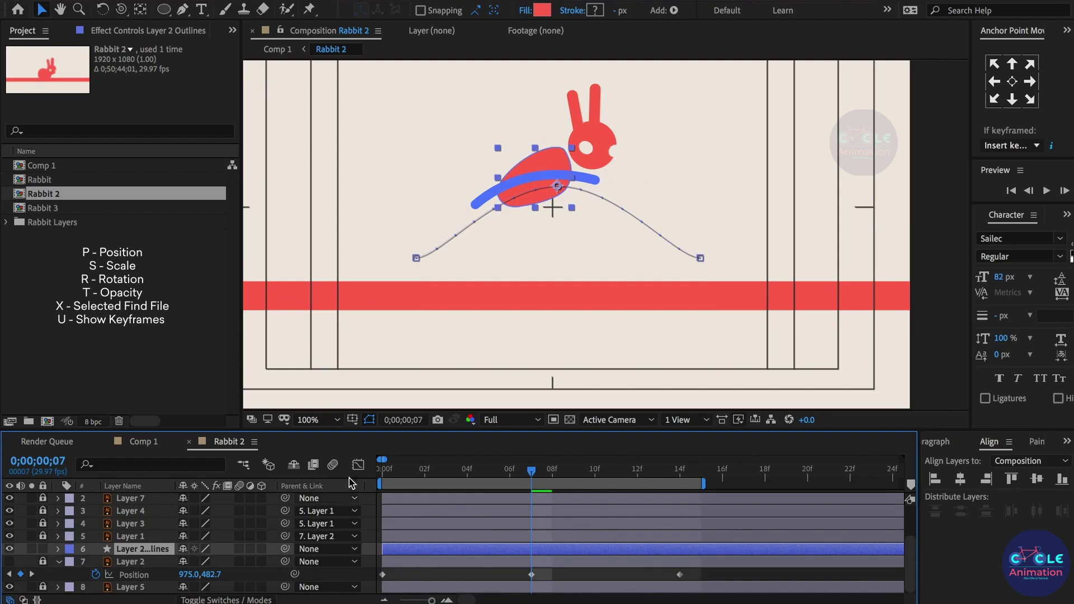
key(u)
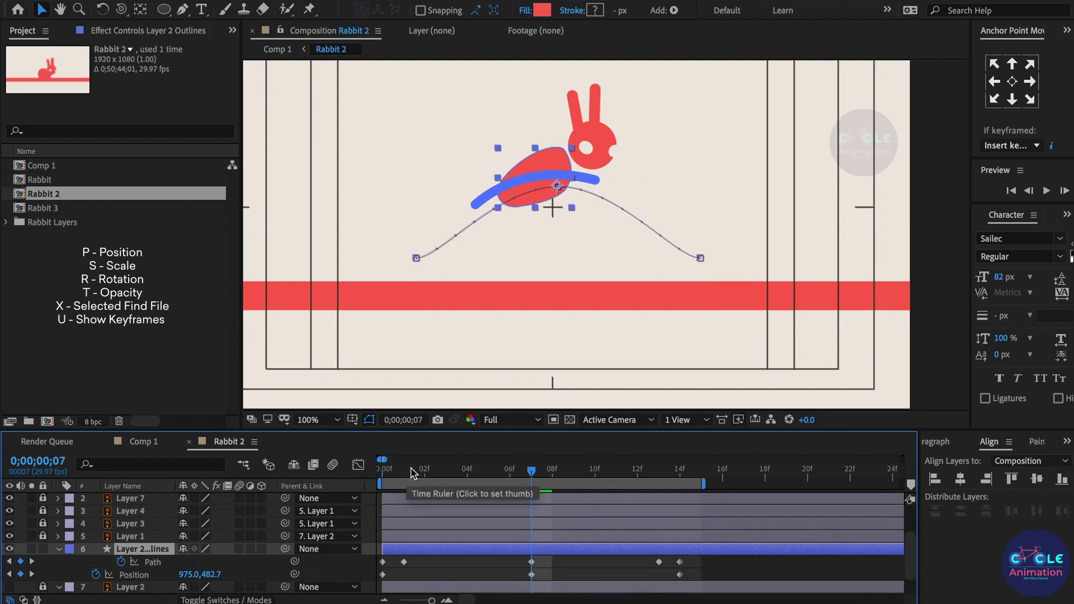
click(404, 473)
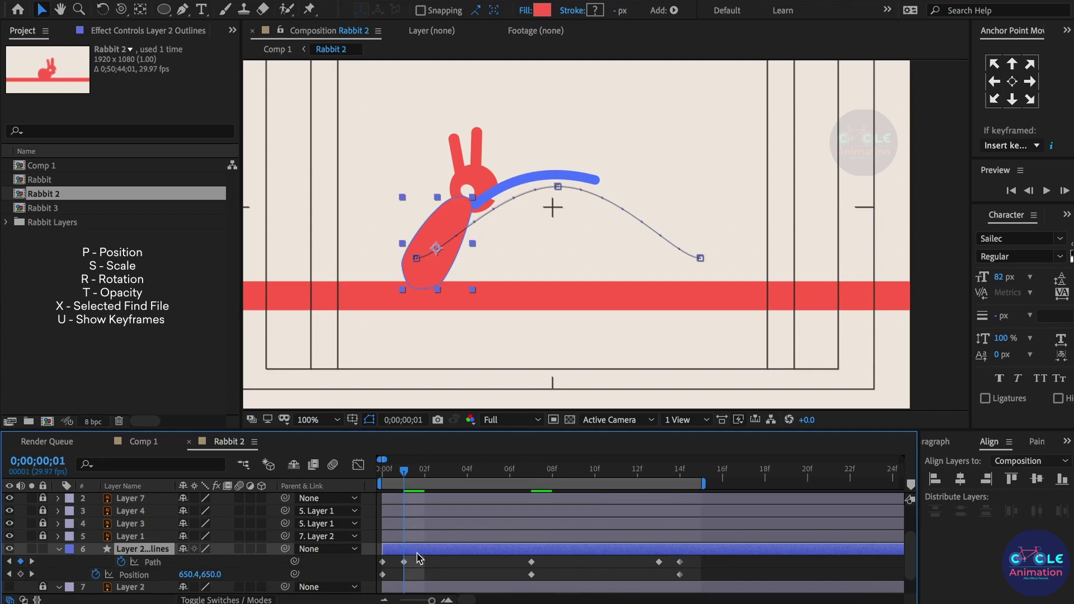
key(alt+bracketright)
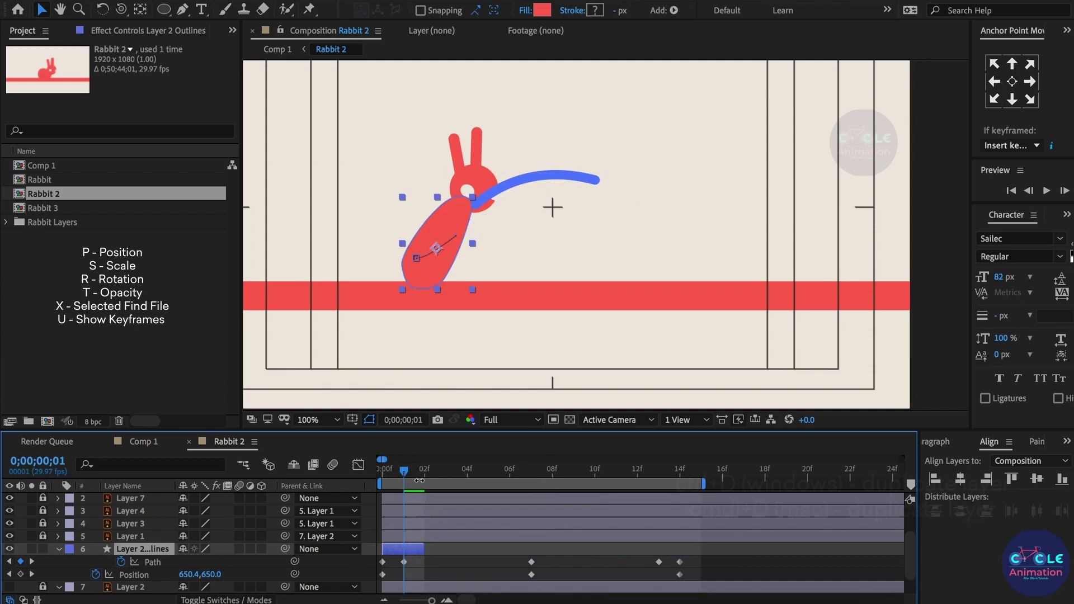
Duplicate the body layer so the copy runs from about frame 13 to the hop's end.
click(424, 472)
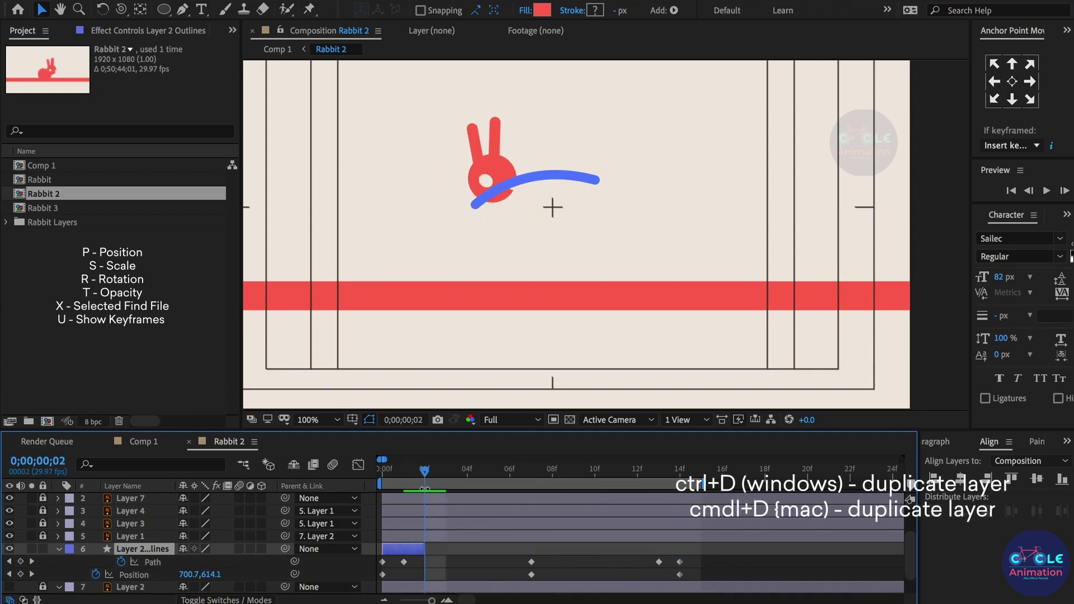
key(ctrl+d)
drag(424, 550, 698, 554)
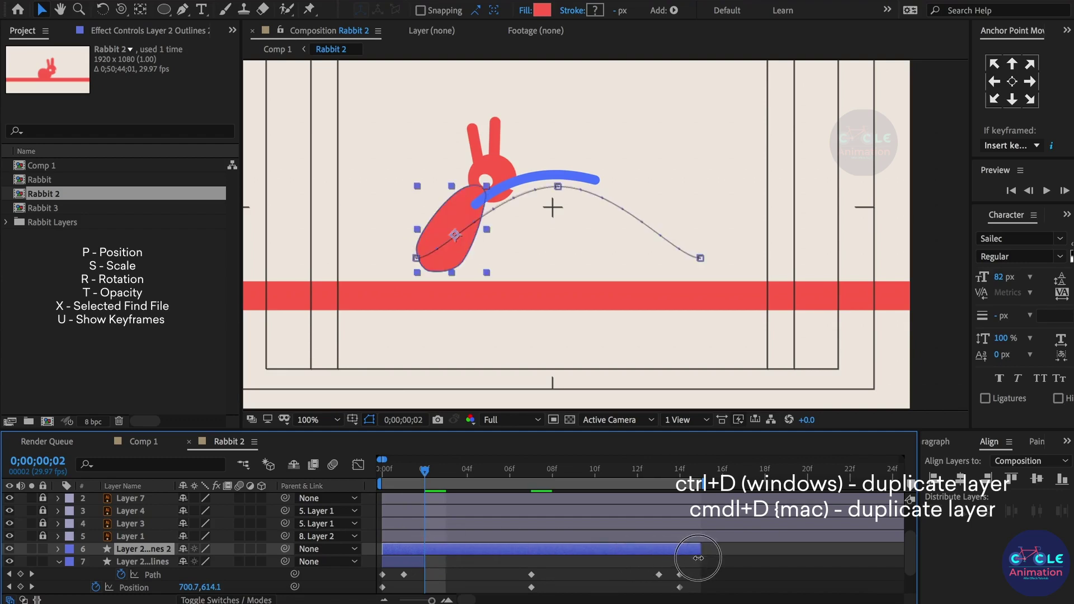
drag(381, 550, 660, 550)
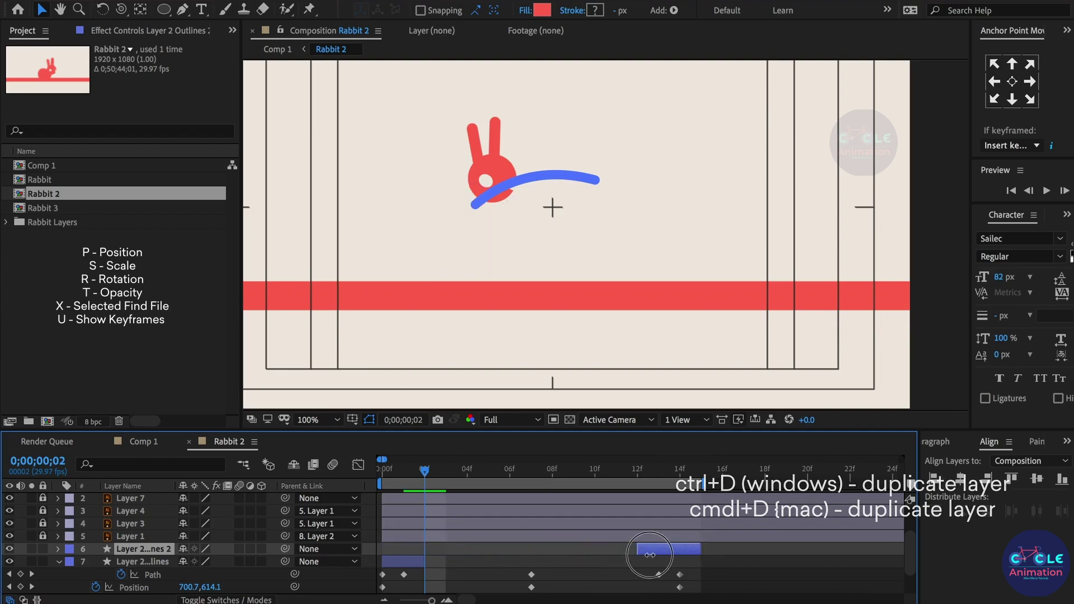
mouse_move(439, 477)
mouse_down()
mouse_move(658, 516)
mouse_move(394, 504)
mouse_up()
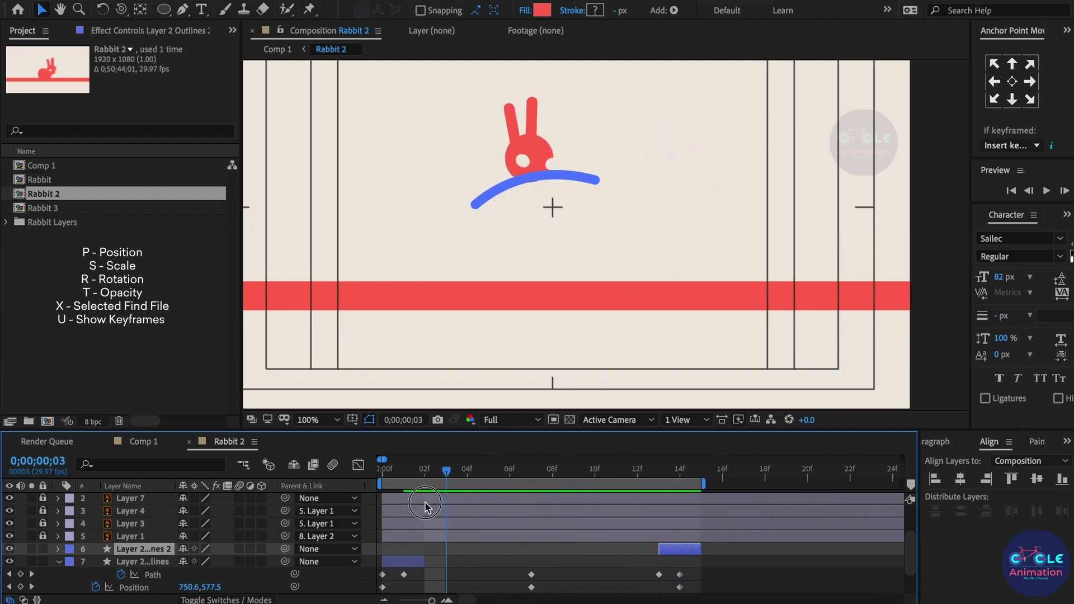
drag(394, 503, 414, 519)
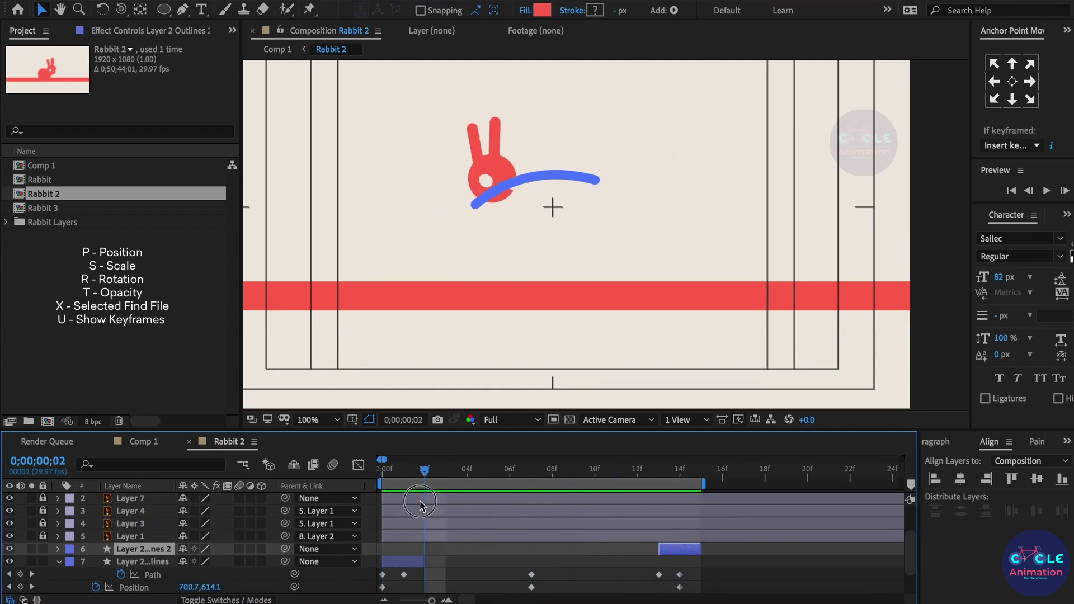
Keyframe the arc's Trim Paths Offset at frame 1 at -94°, the streak at the arc's start.
key(ctrl+v)
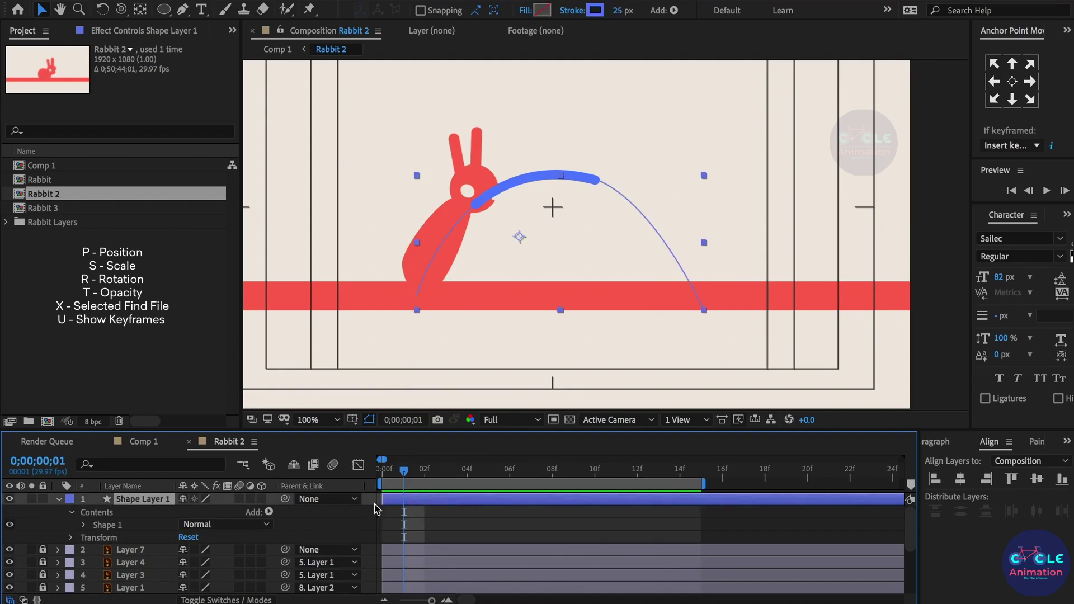
click(83, 525)
scroll(112, 538, down, 1)
scroll(112, 537, down, 2)
click(121, 537)
drag(200, 538, 135, 546)
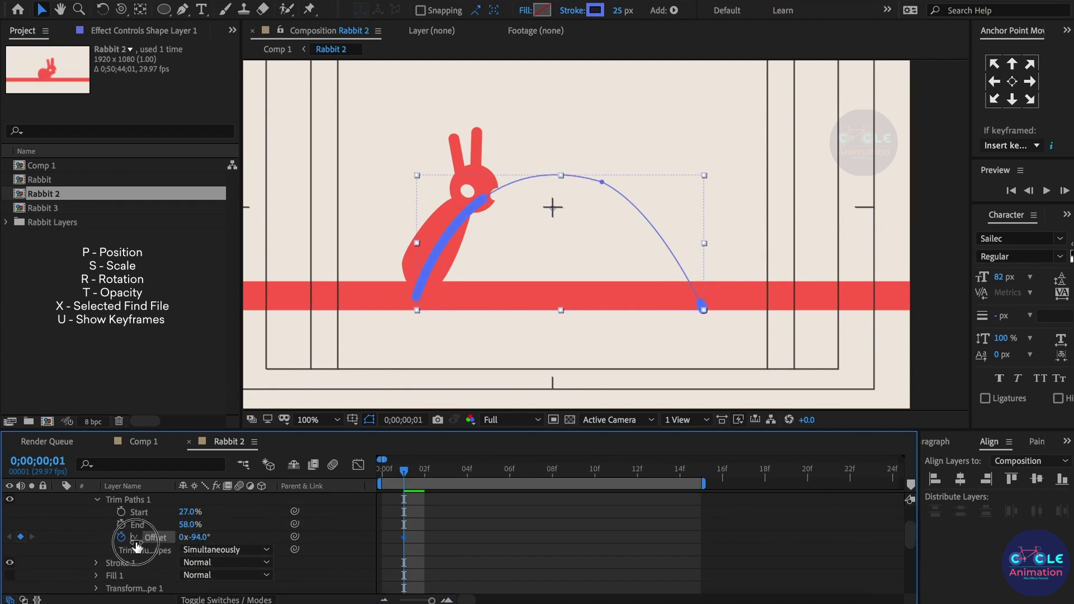
drag(135, 545, 168, 538)
scroll(414, 498, up, 2)
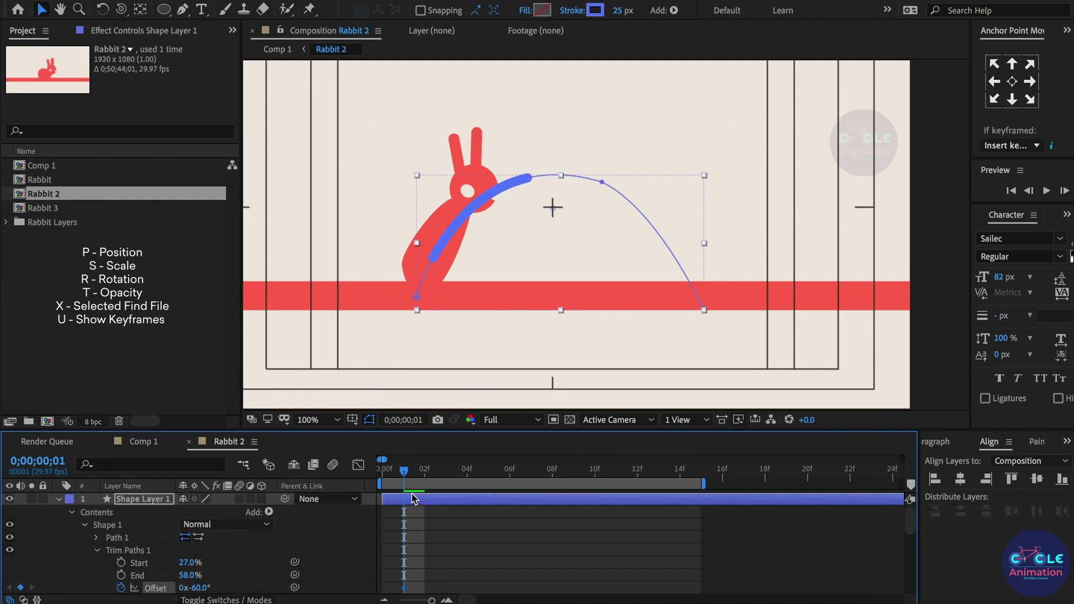
Add Offset keyframes at frame 2 and at frame 12 with 110°.
drag(407, 474, 425, 475)
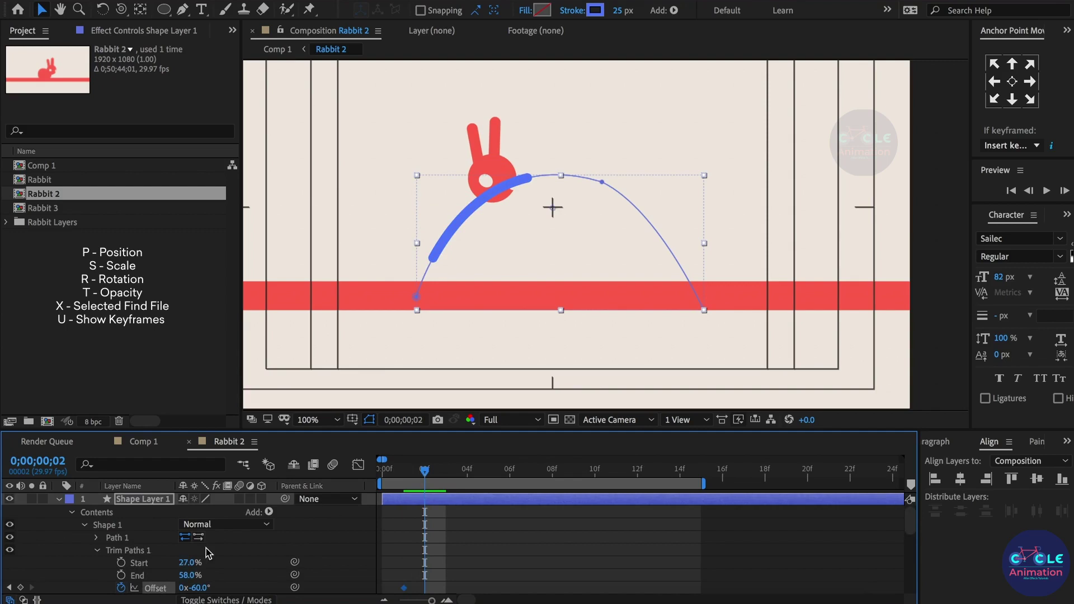
scroll(208, 554, down, 2)
click(199, 563)
drag(197, 563, 190, 563)
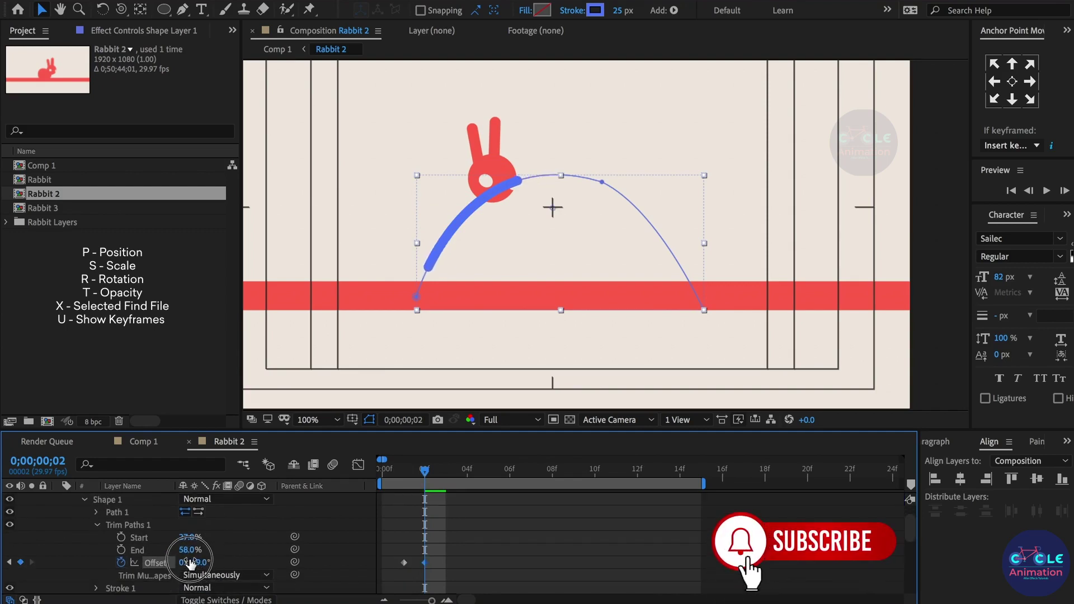
mouse_move(452, 477)
mouse_down()
mouse_move(683, 486)
mouse_move(637, 484)
mouse_up()
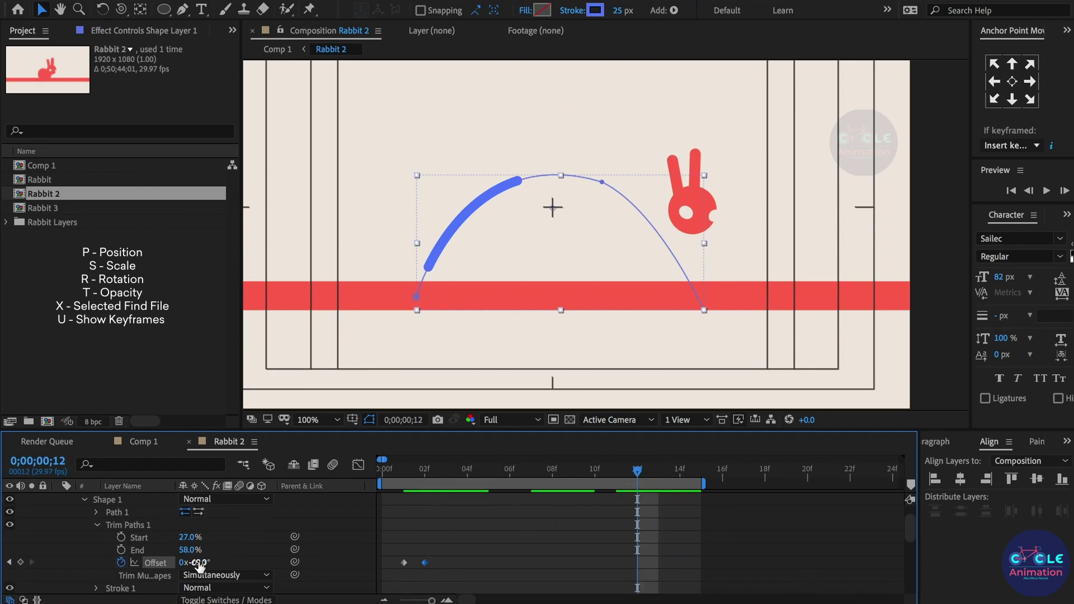
drag(199, 564, 328, 560)
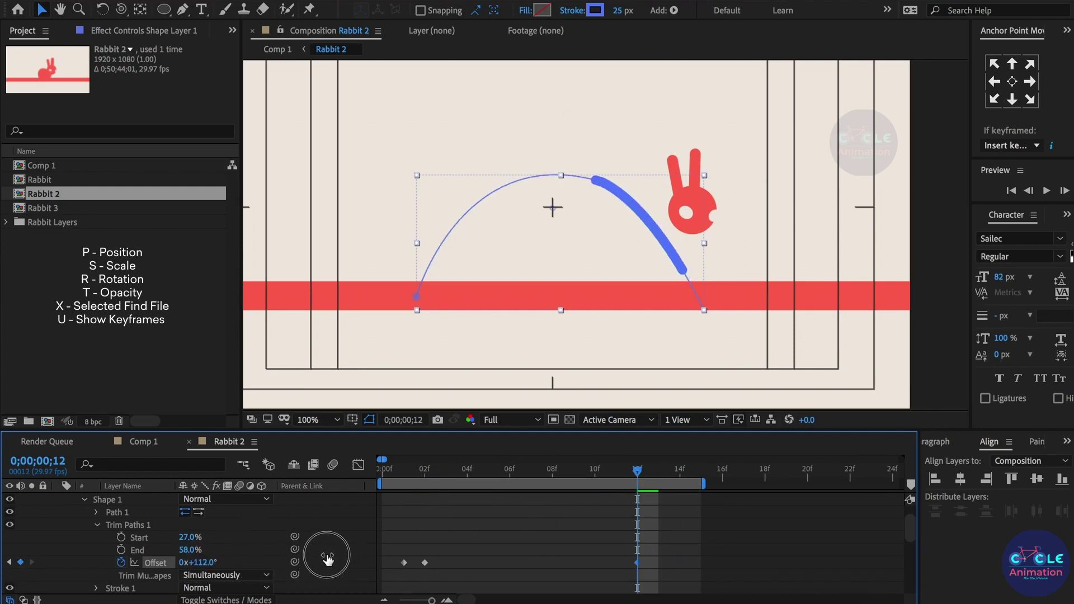
drag(328, 560, 327, 561)
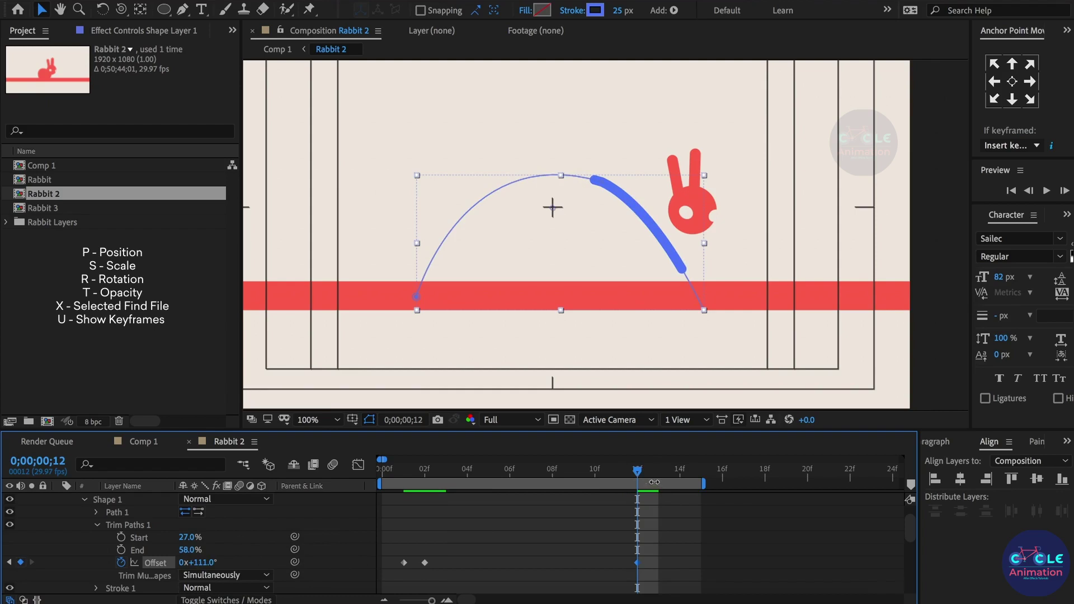
mouse_move(647, 479)
mouse_down()
mouse_move(383, 502)
mouse_move(638, 492)
mouse_move(573, 494)
mouse_up()
Pull Path 1's bezier handle upward so the streak follows the rabbit.
click(604, 184)
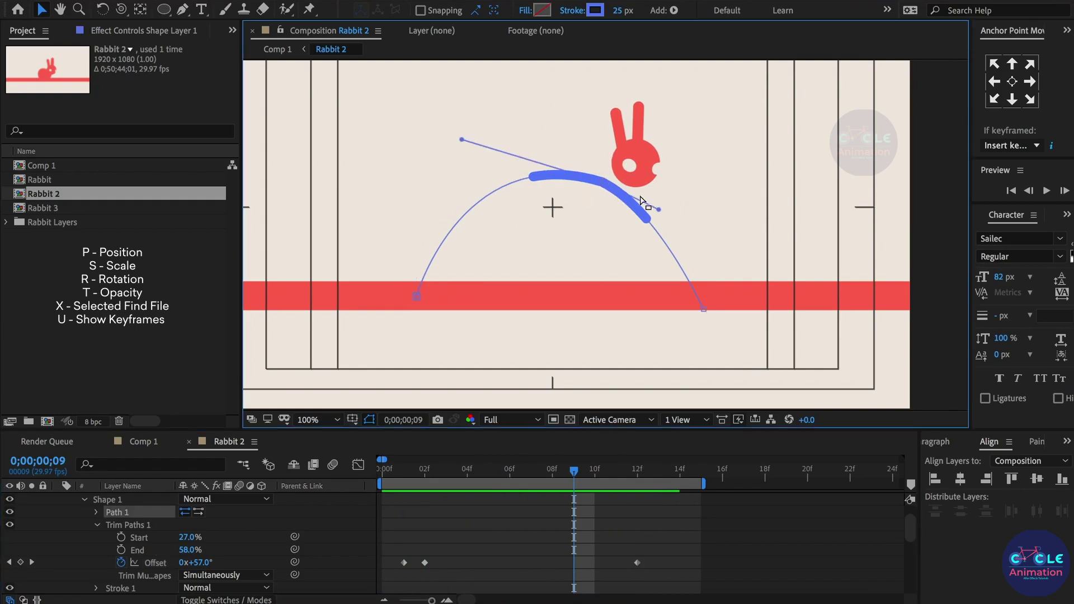
drag(660, 208, 655, 189)
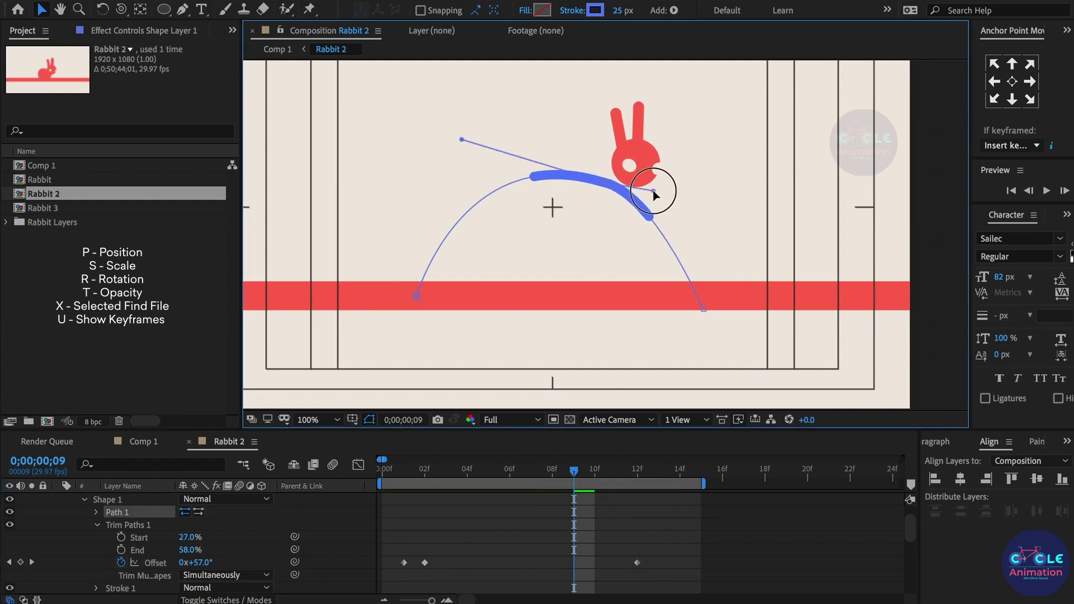
drag(652, 192, 680, 211)
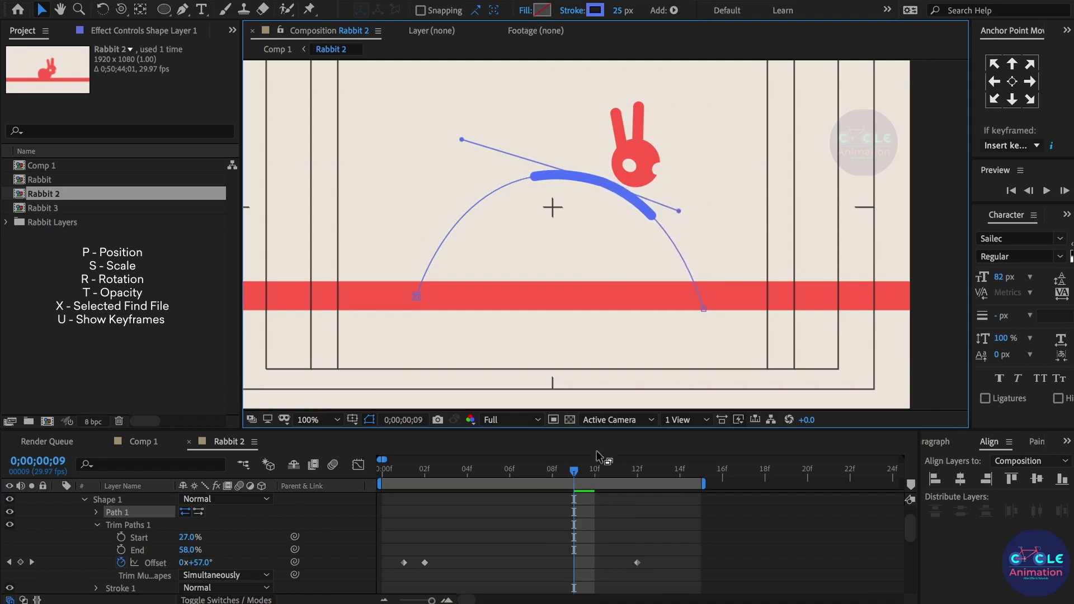
mouse_move(586, 477)
mouse_down()
mouse_move(414, 487)
mouse_move(425, 484)
mouse_up()
scroll(438, 526, down, 5)
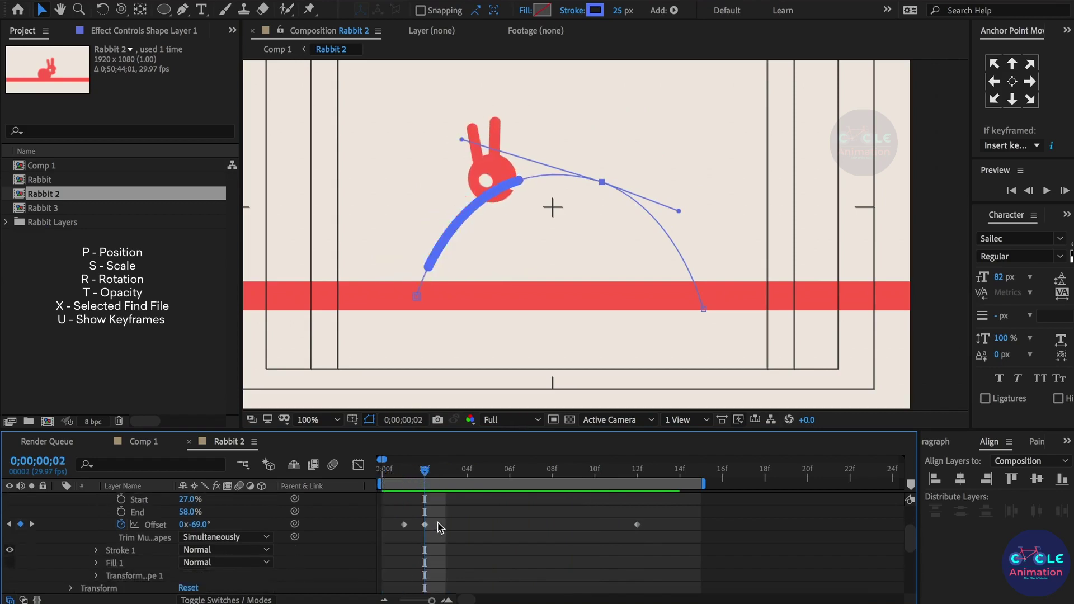
scroll(438, 526, down, 5)
scroll(438, 526, up, 2)
Unlock Layer 1 and raise the head at frame 2 to about 290.9, -68.5.
click(438, 525)
click(43, 525)
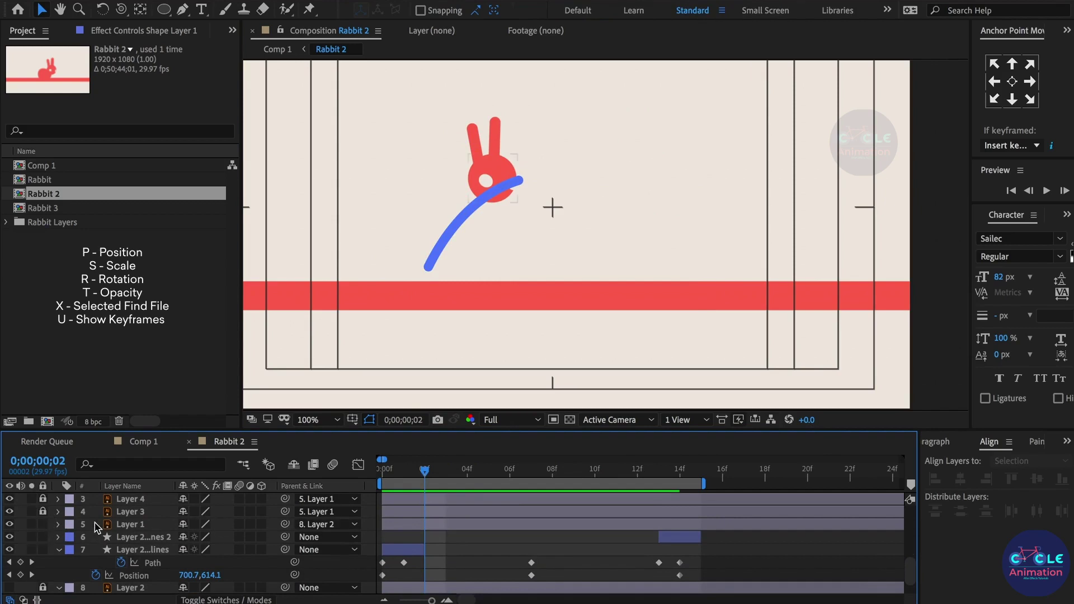
click(107, 526)
key(p)
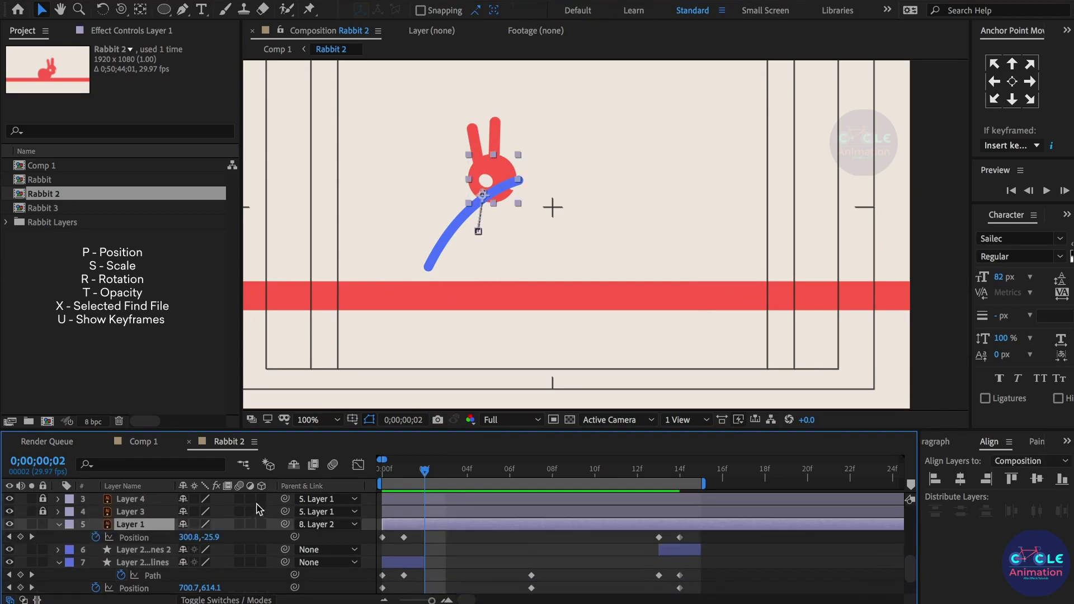
mouse_move(498, 170)
mouse_down()
mouse_move(506, 154)
mouse_move(496, 162)
mouse_up()
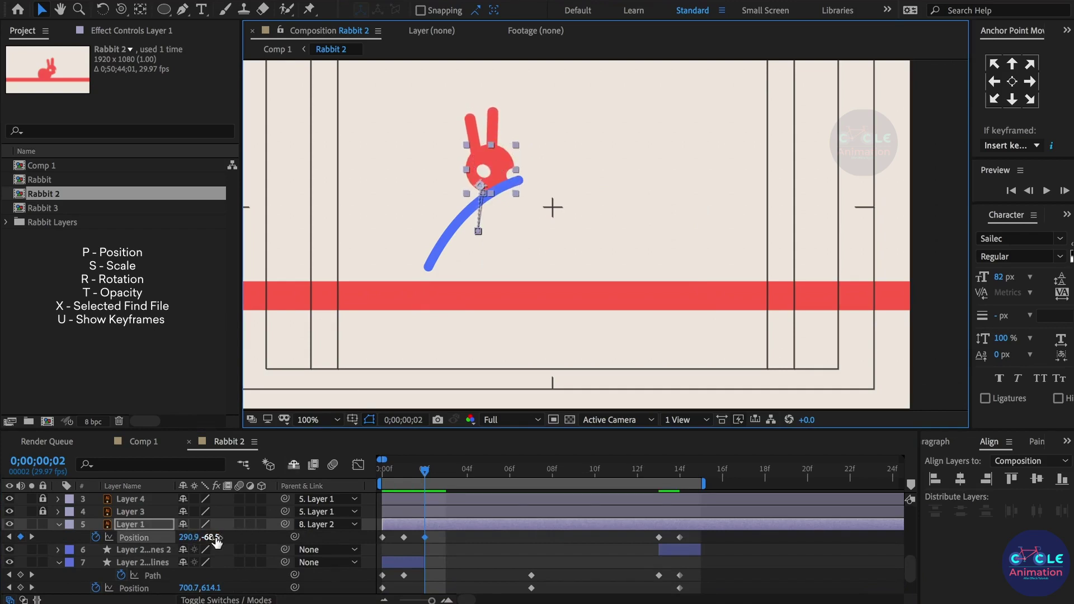
Keyframe the head's Rotation at 0° on frame 1.
key(r)
click(97, 538)
key(shift+p)
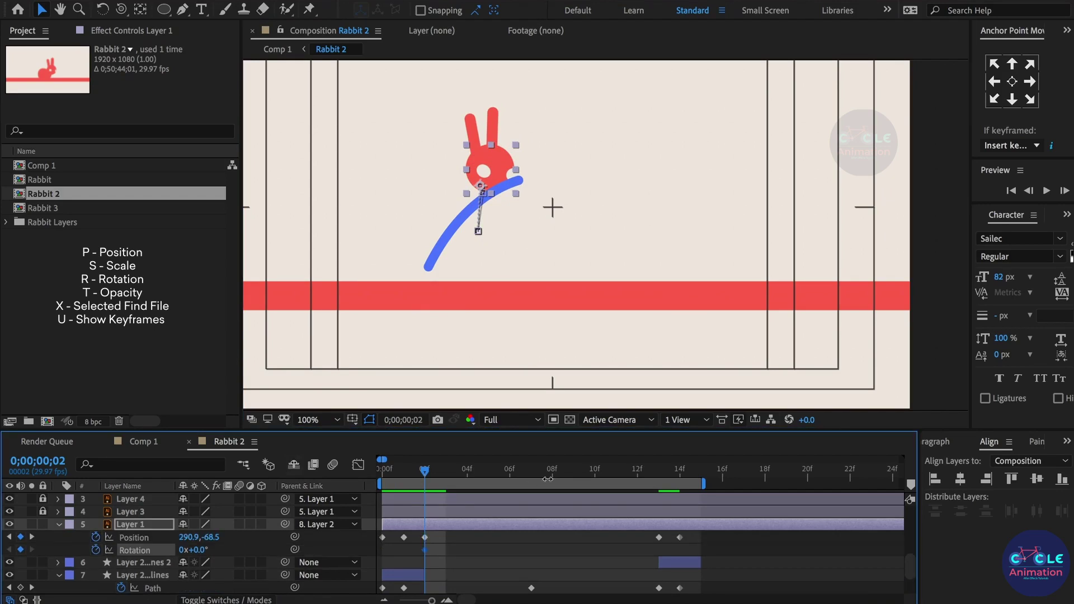
click(404, 475)
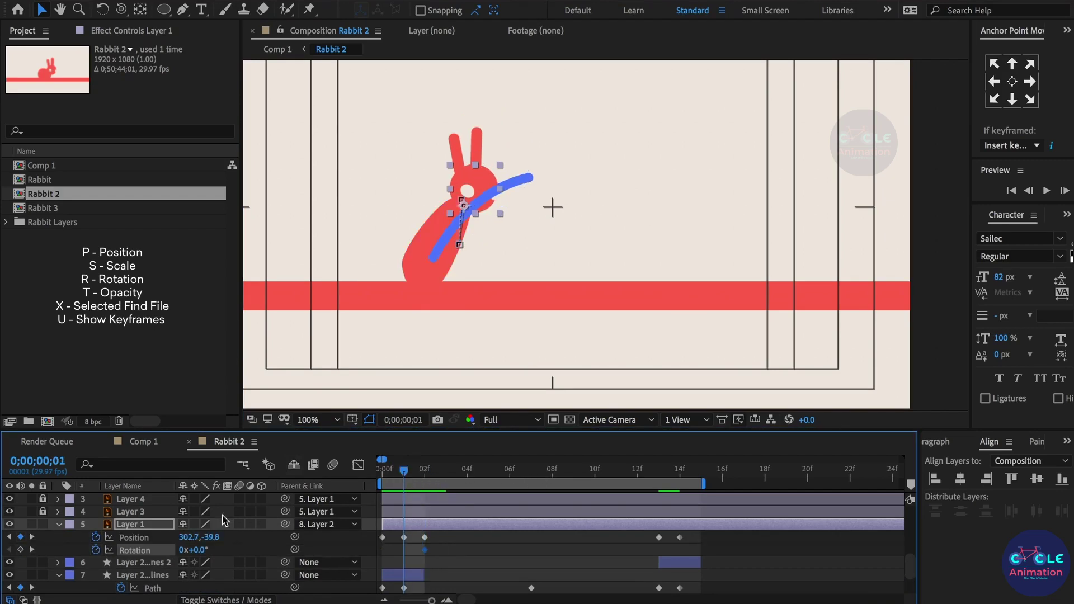
drag(201, 551, 196, 551)
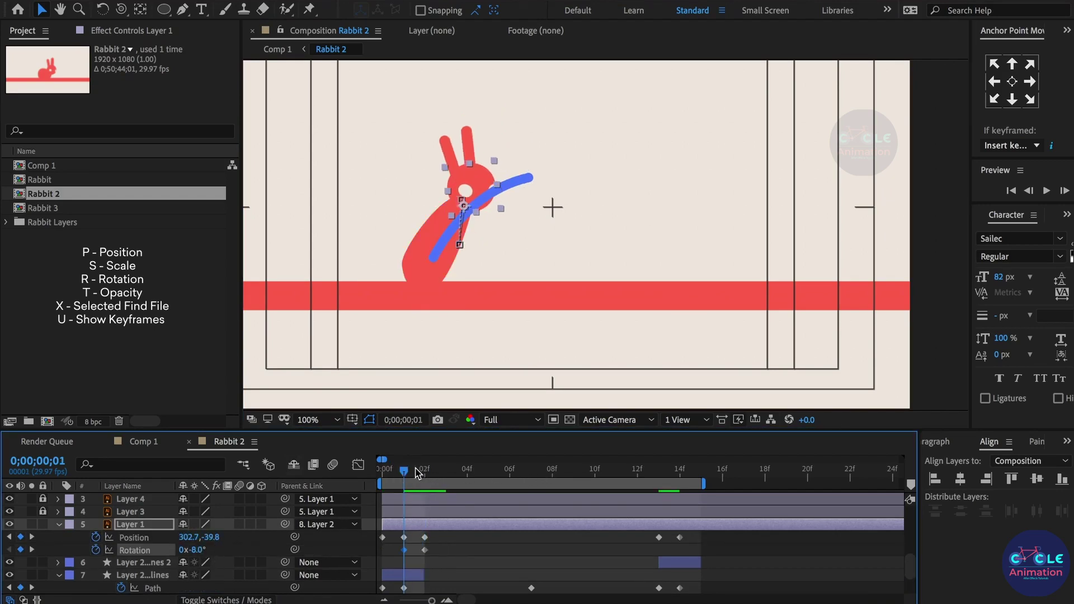
Tilt the head to -17° at frames 2 and 12, and -8° at frame 14.
click(435, 473)
drag(436, 475, 425, 475)
drag(207, 552, 193, 552)
drag(425, 475, 651, 482)
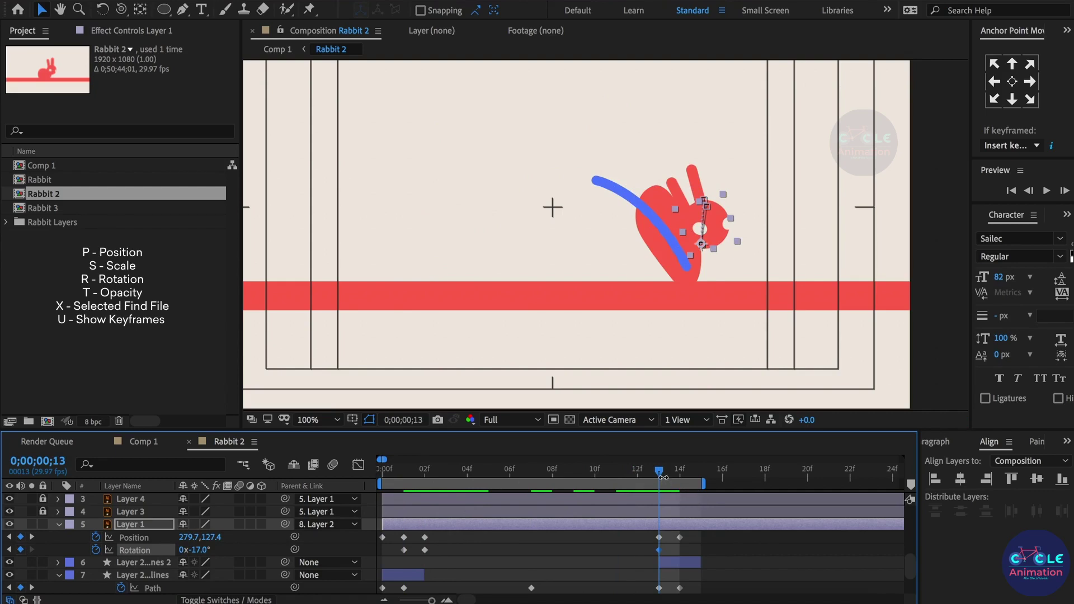
drag(663, 477, 641, 477)
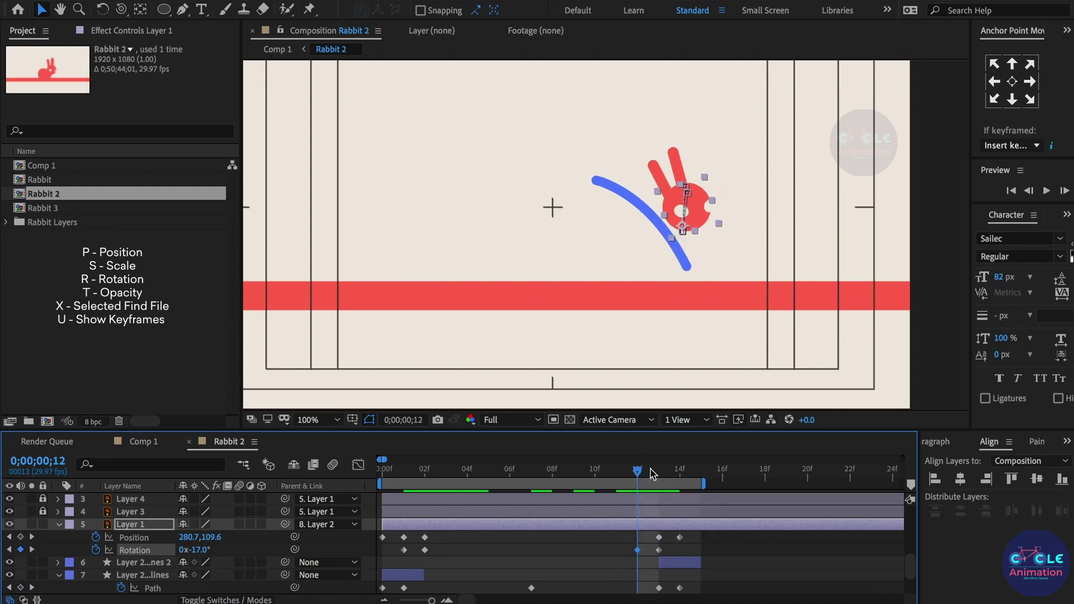
drag(646, 478, 679, 477)
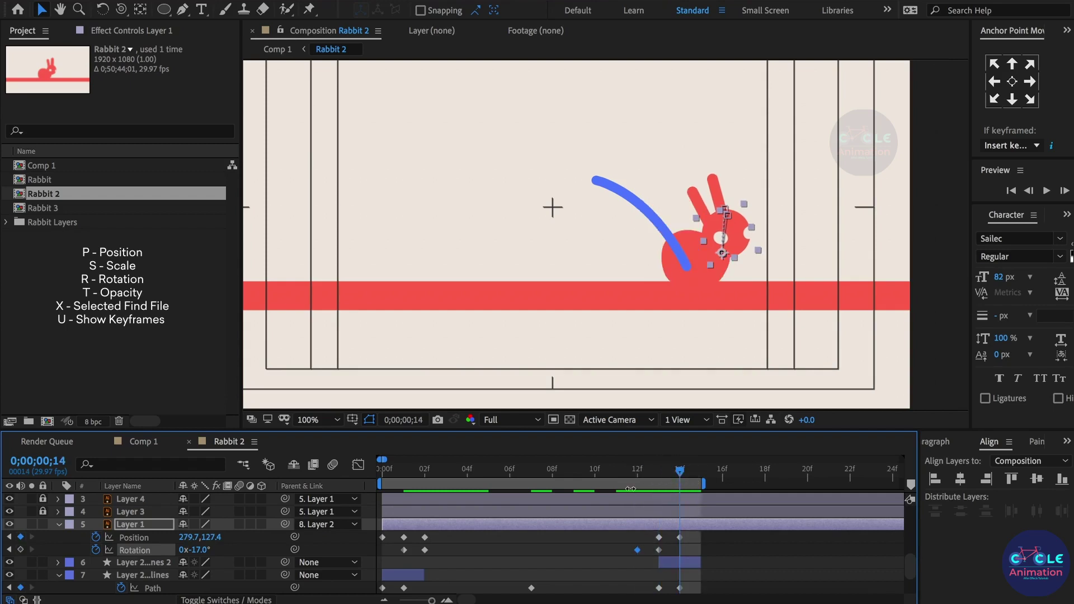
key(ctrl+v)
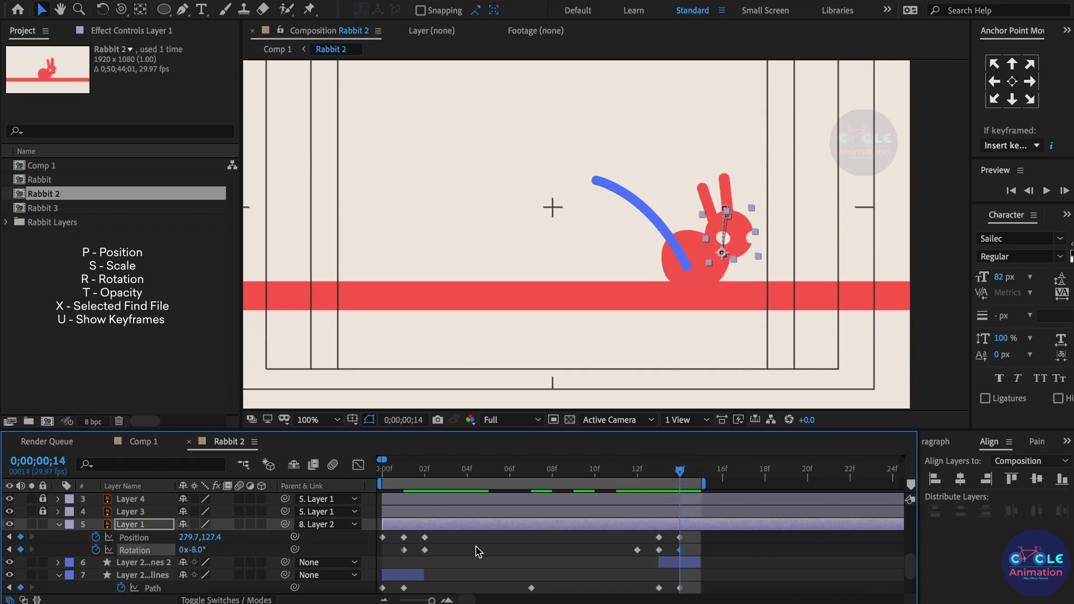
mouse_move(640, 480)
mouse_down()
mouse_move(425, 480)
mouse_move(550, 477)
mouse_up()
Set the blue trail's Trim Paths Offset to 100° at frame 12.
scroll(454, 517, up, 5)
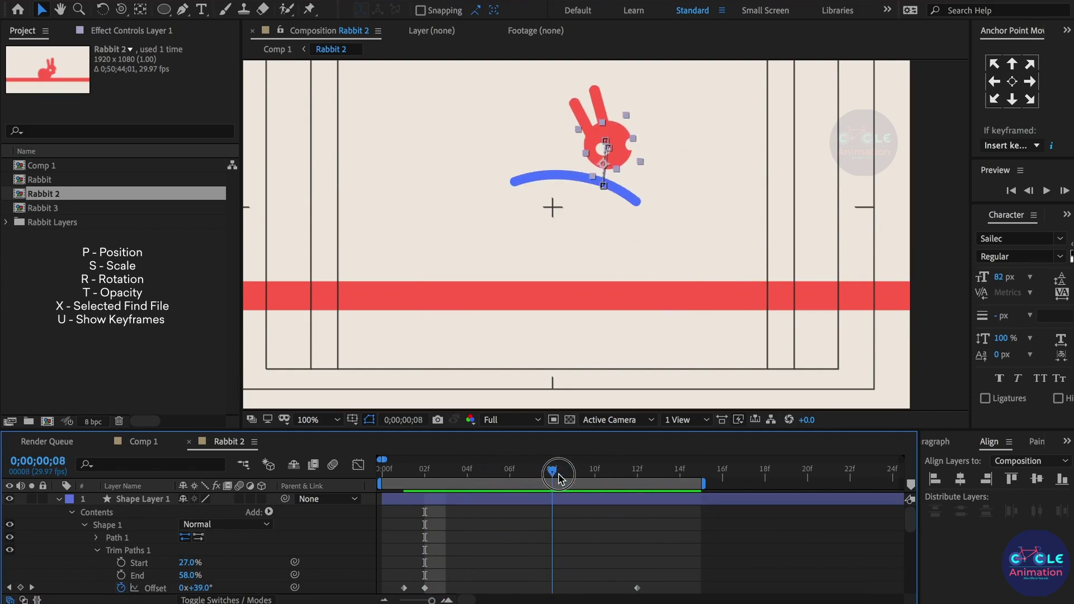
drag(549, 477, 636, 480)
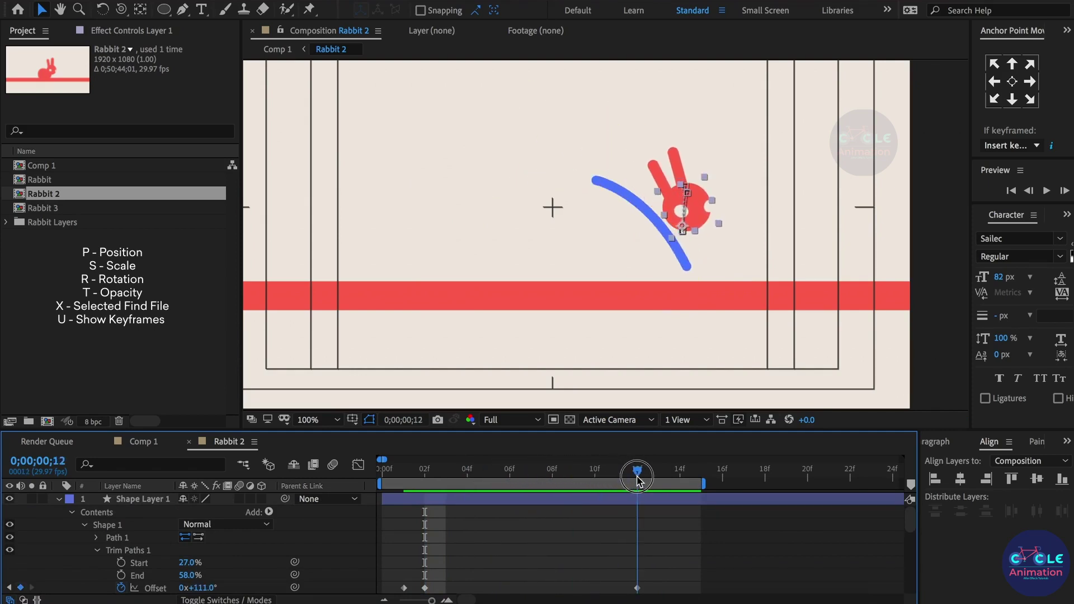
scroll(601, 545, down, 2)
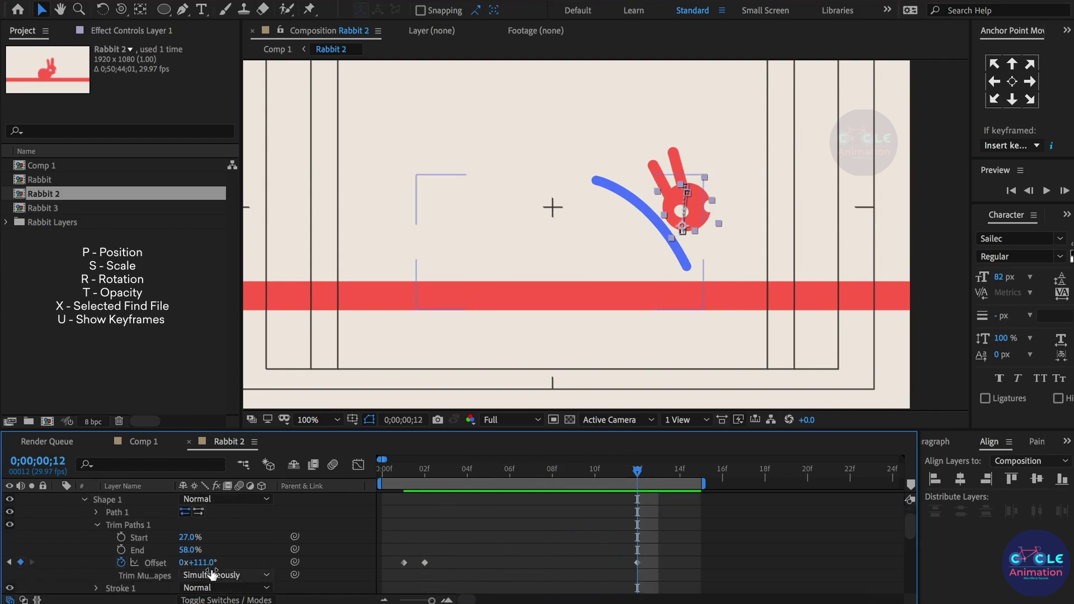
drag(196, 563, 192, 567)
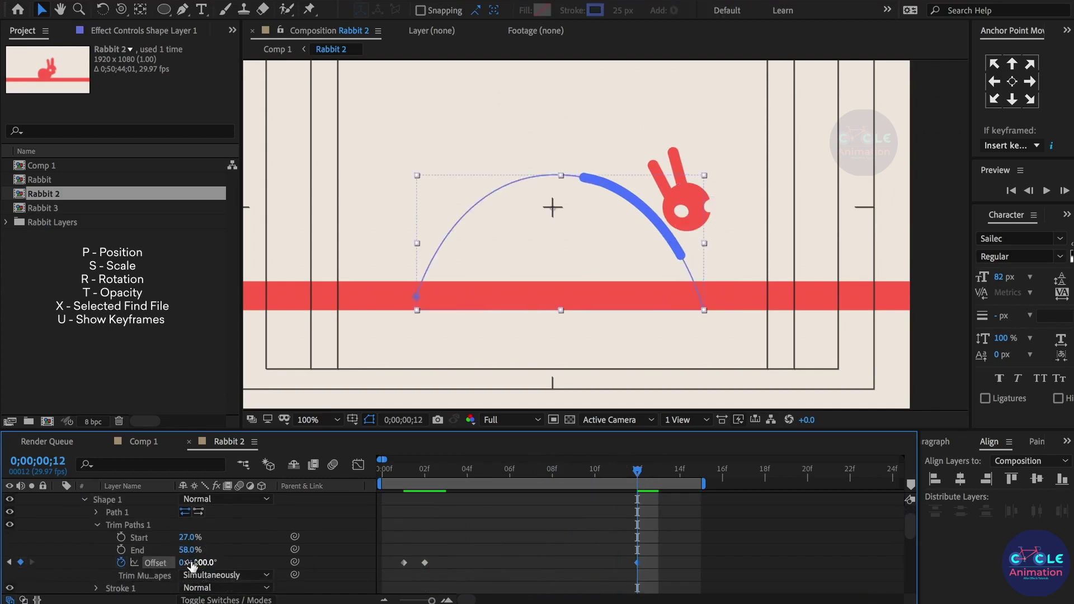
mouse_move(641, 476)
mouse_down()
mouse_move(652, 476)
mouse_move(613, 477)
mouse_move(666, 480)
mouse_up()
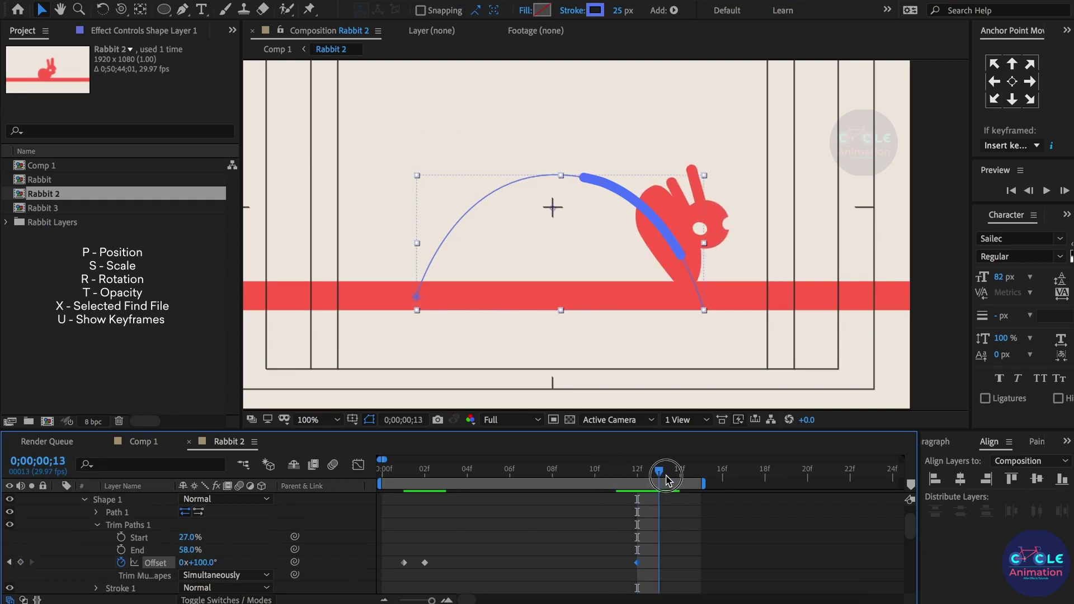
scroll(665, 492, down, 1)
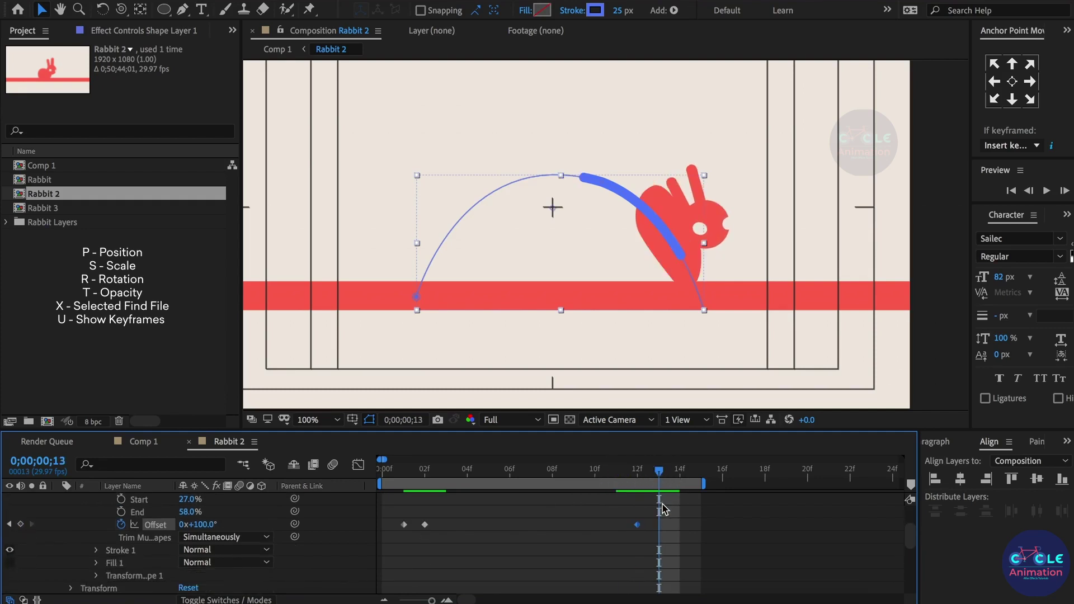
scroll(663, 503, down, 3)
scroll(663, 509, down, 2)
scroll(663, 510, up, 1)
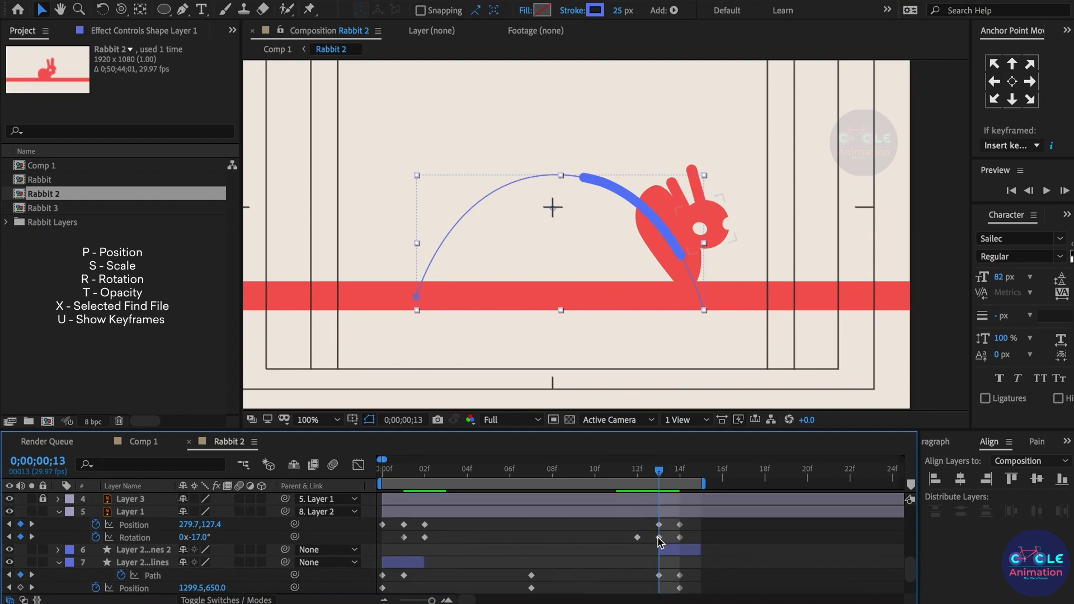
Change the head's frame-13 Rotation keyframe to +7°.
click(660, 538)
drag(200, 538, 217, 538)
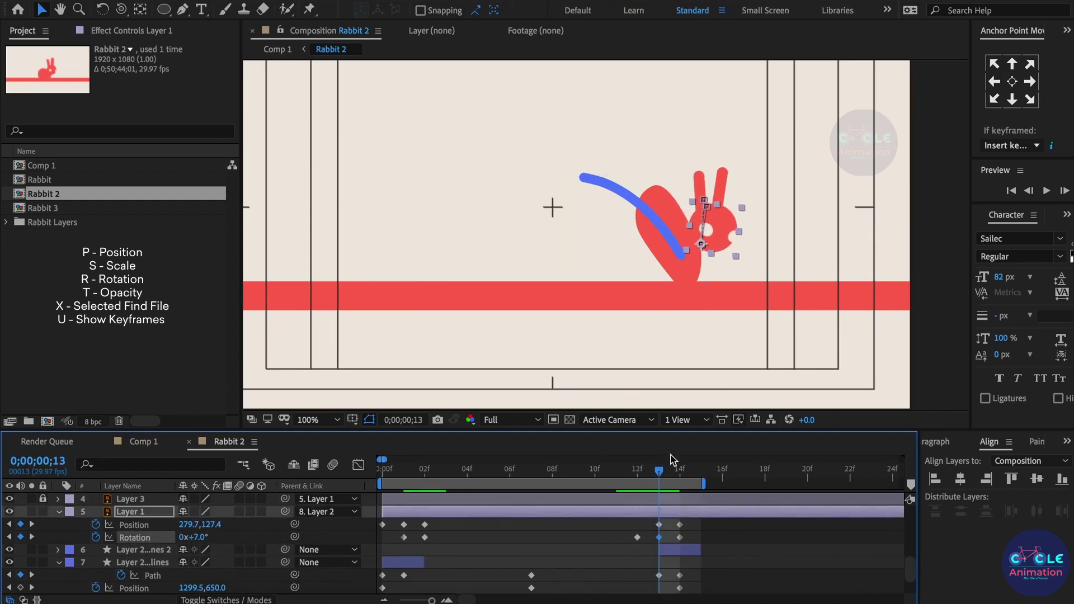
drag(661, 475, 553, 476)
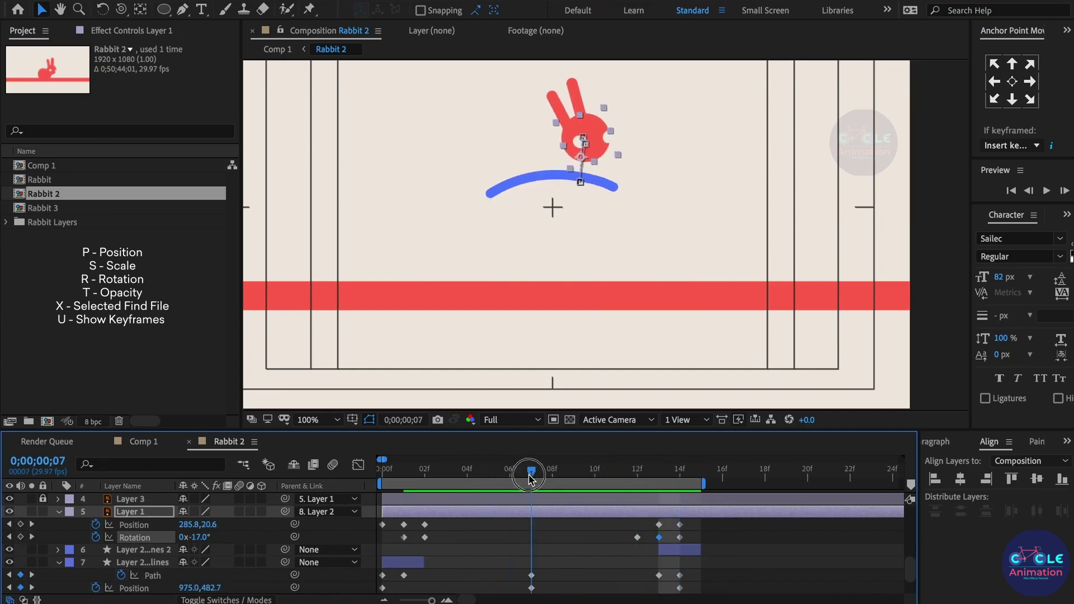
mouse_move(553, 476)
mouse_down()
mouse_move(638, 474)
mouse_move(408, 475)
mouse_move(437, 477)
mouse_up()
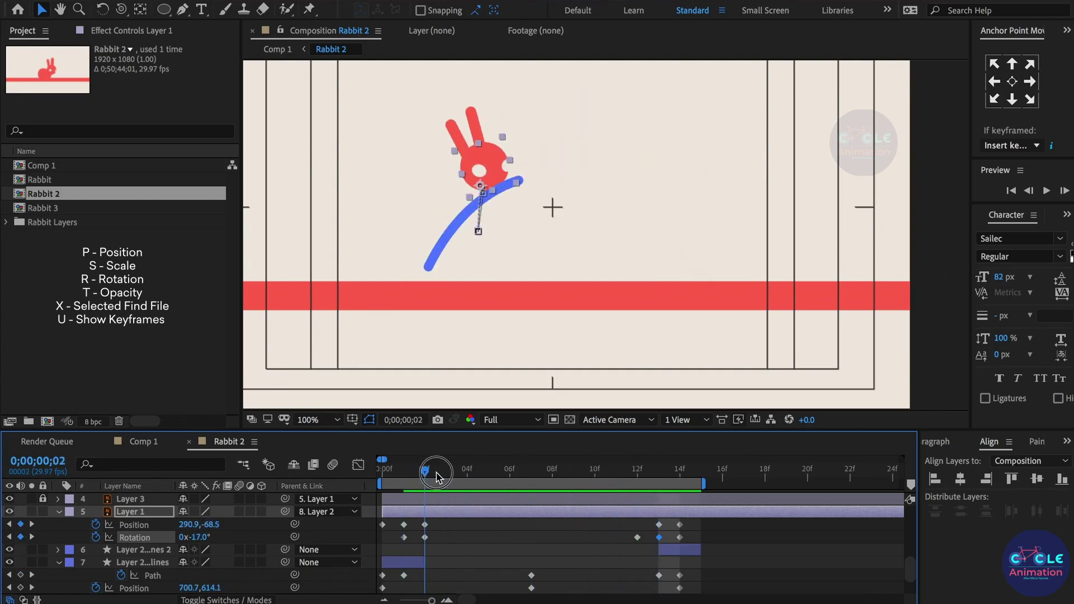
Raise the head higher at frame 2 (287.6, -104.6) and at frame 7.
drag(493, 167, 492, 159)
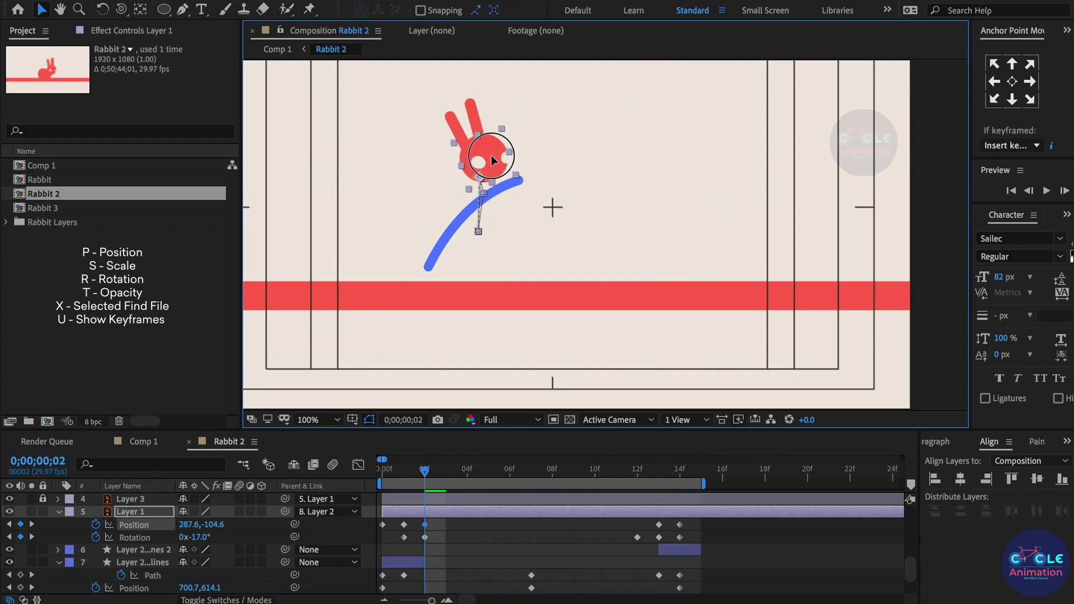
drag(440, 474, 535, 485)
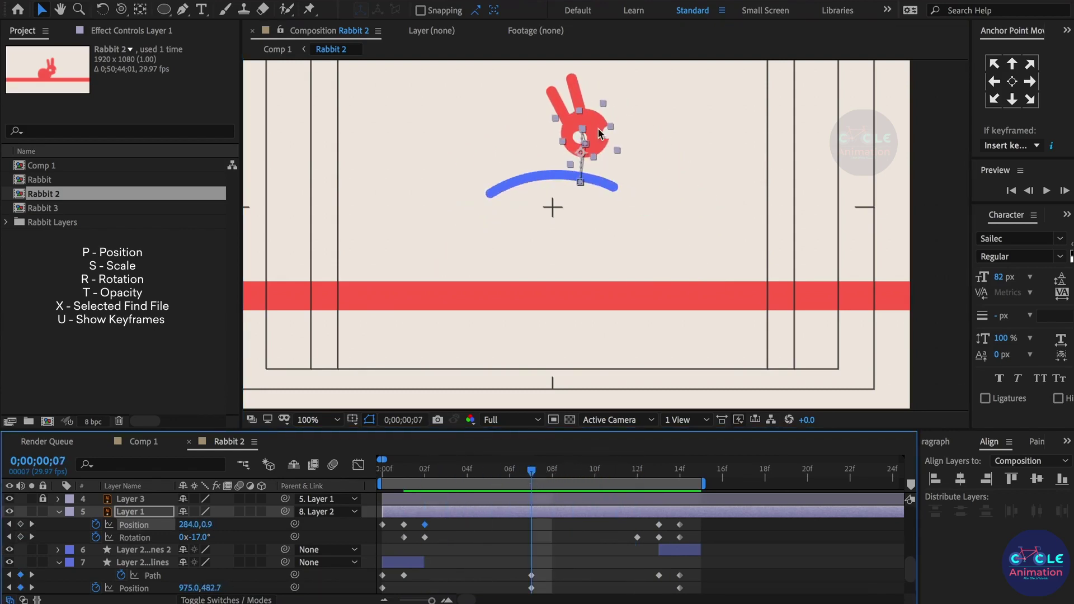
drag(599, 133, 600, 140)
click(495, 470)
mouse_move(495, 470)
mouse_down()
mouse_move(677, 475)
mouse_move(425, 482)
mouse_up()
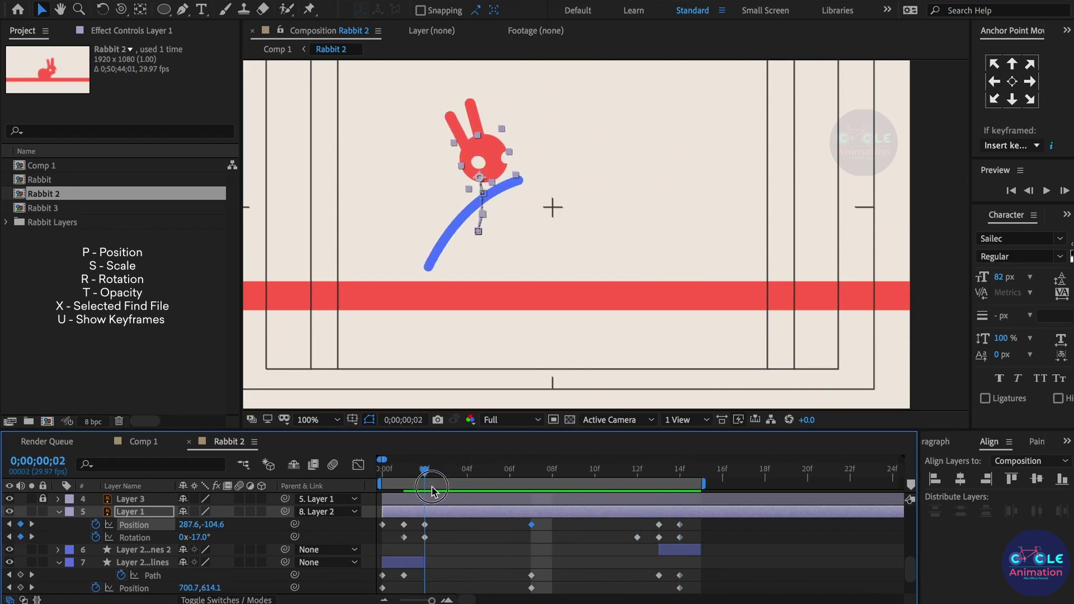
scroll(476, 548, up, 5)
Duplicate Shape Layer 1, the blue trail layer, with Ctrl+D.
click(473, 499)
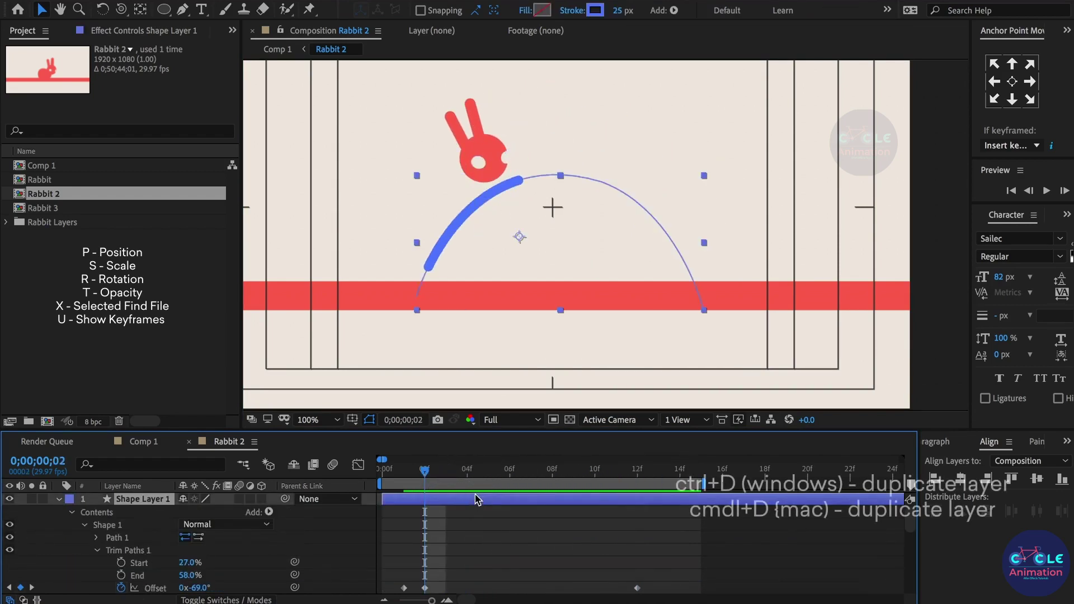
key(u)
click(469, 514)
click(472, 503)
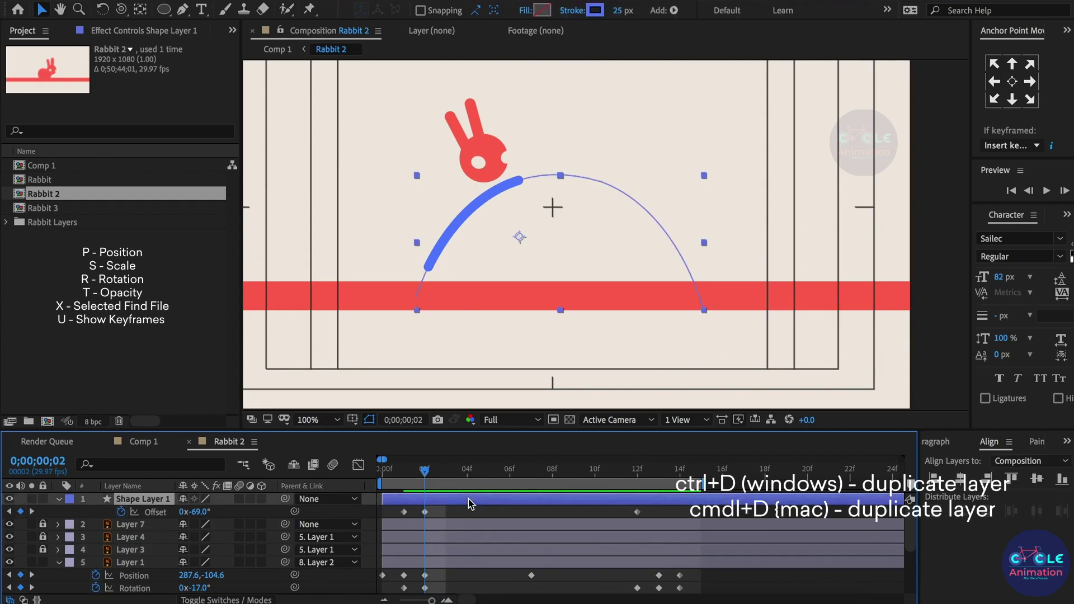
key(ctrl+d)
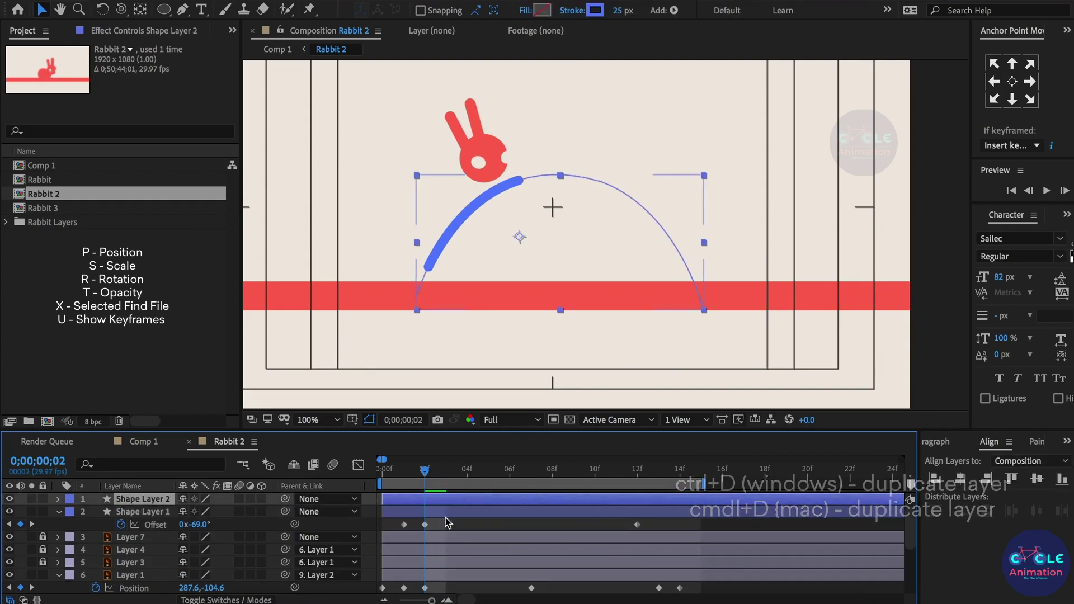
Widen and raise the original trail's arc by moving its start, peak, landing end and handle.
click(427, 525)
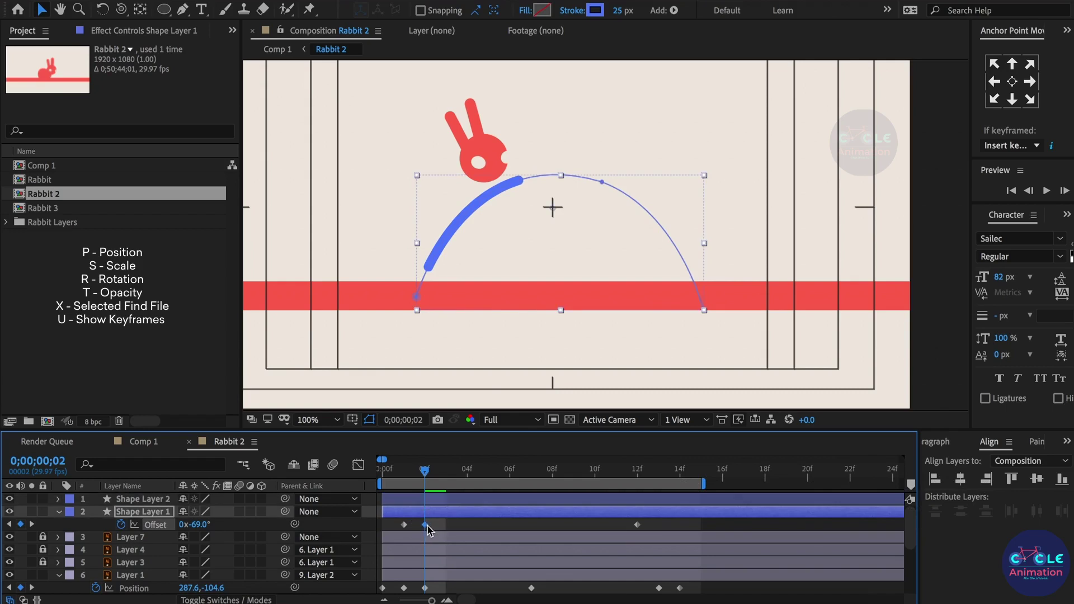
click(417, 297)
drag(416, 296, 392, 291)
drag(602, 181, 602, 162)
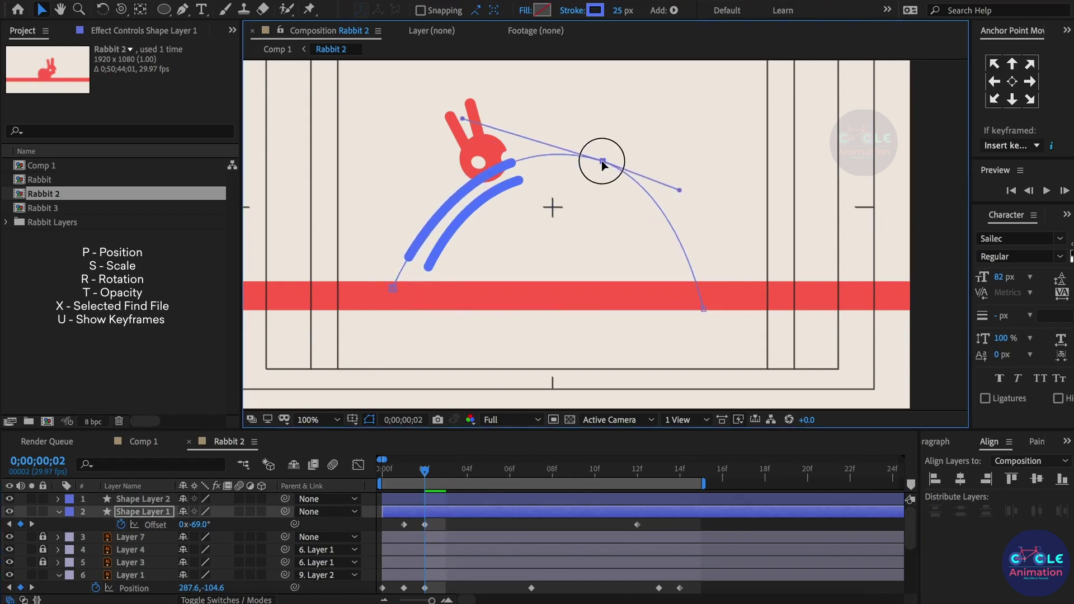
drag(704, 309, 728, 309)
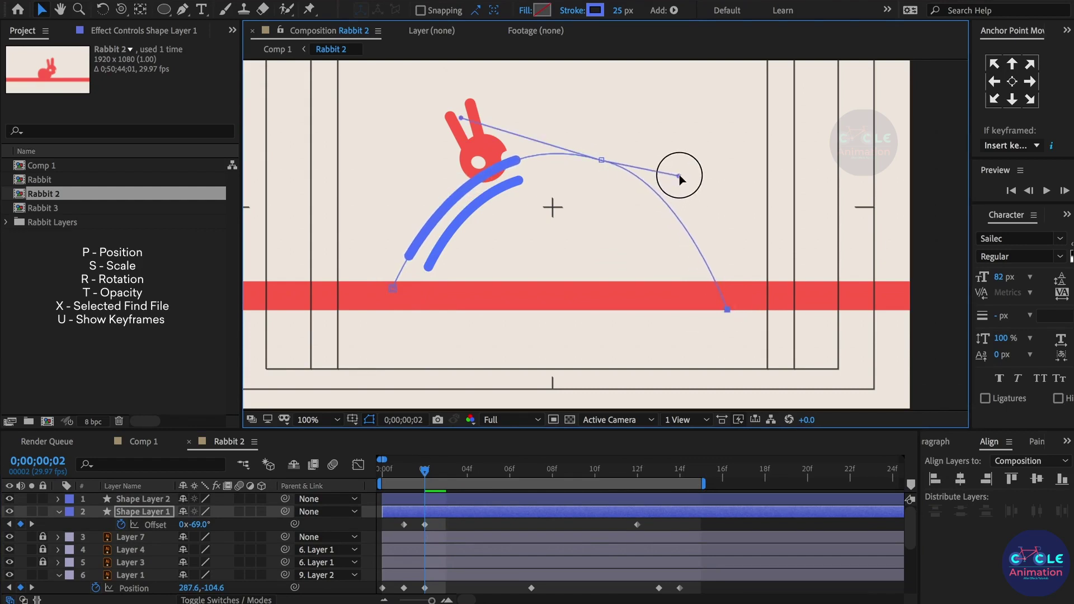
drag(679, 189, 678, 180)
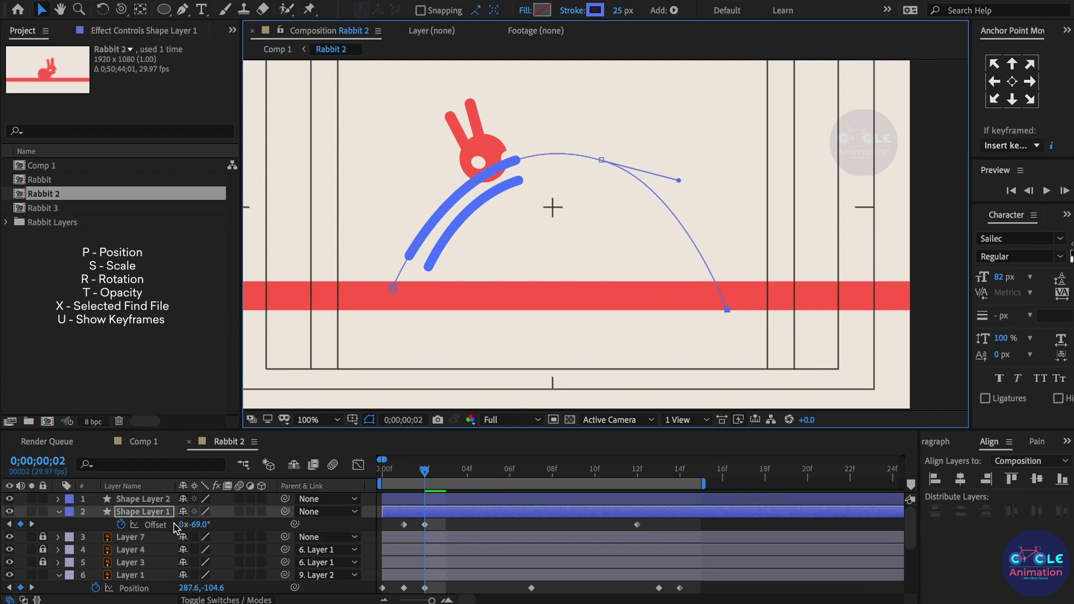
drag(412, 474, 419, 480)
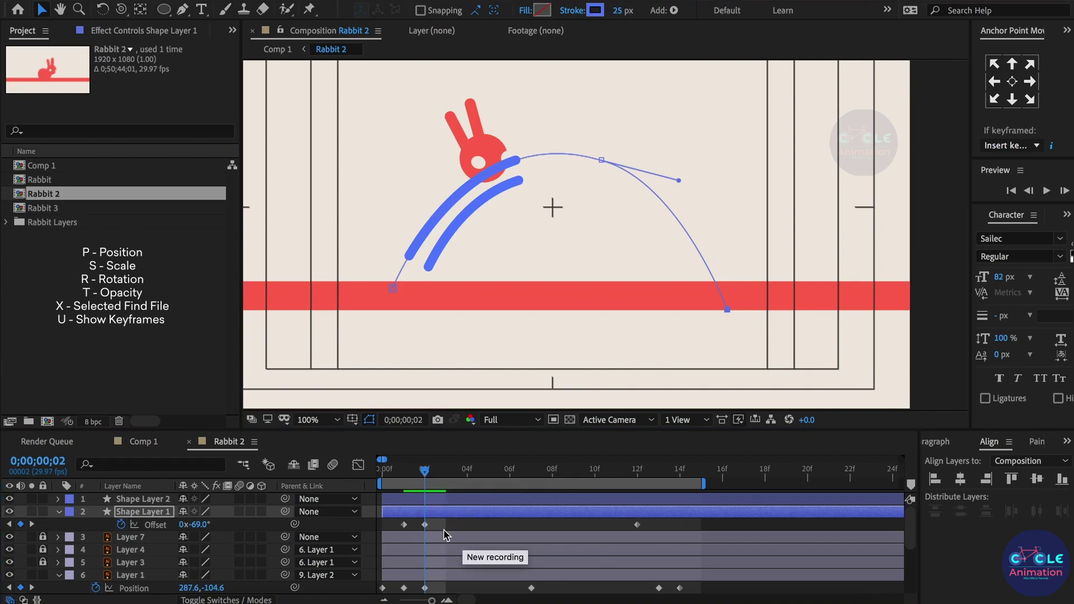
click(440, 513)
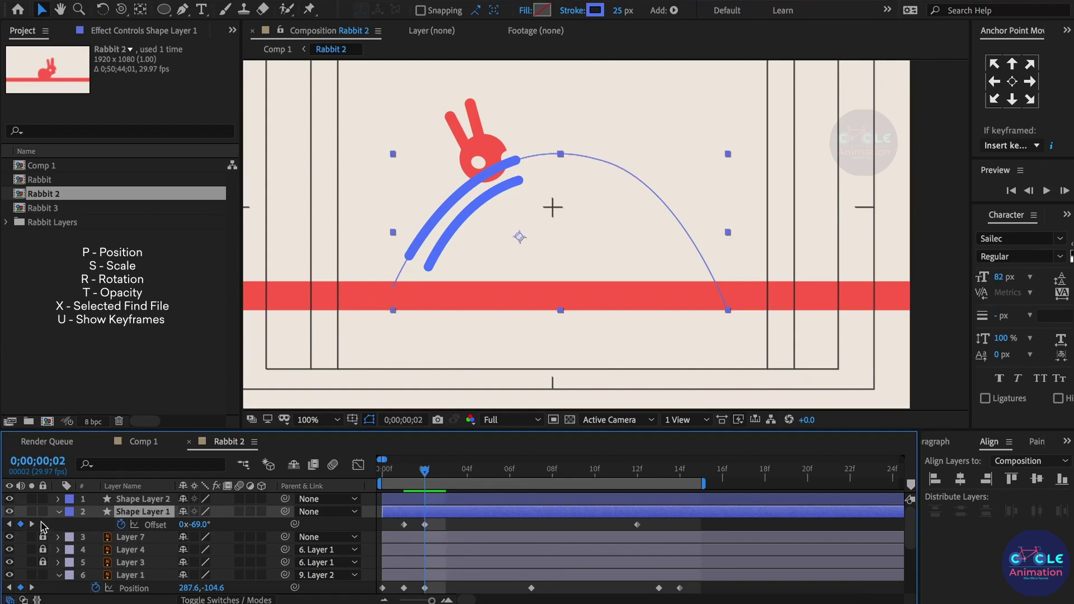
Lower Shape Layer 1's trim Start so the trail begins at the start of the arc.
key(u)
key(u)
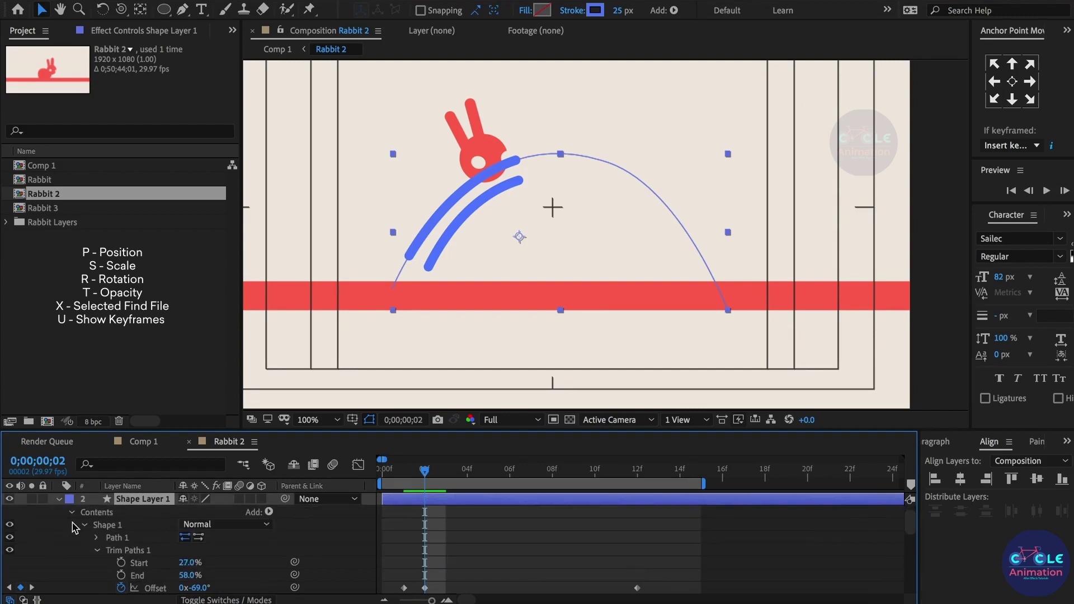
drag(187, 566, 181, 562)
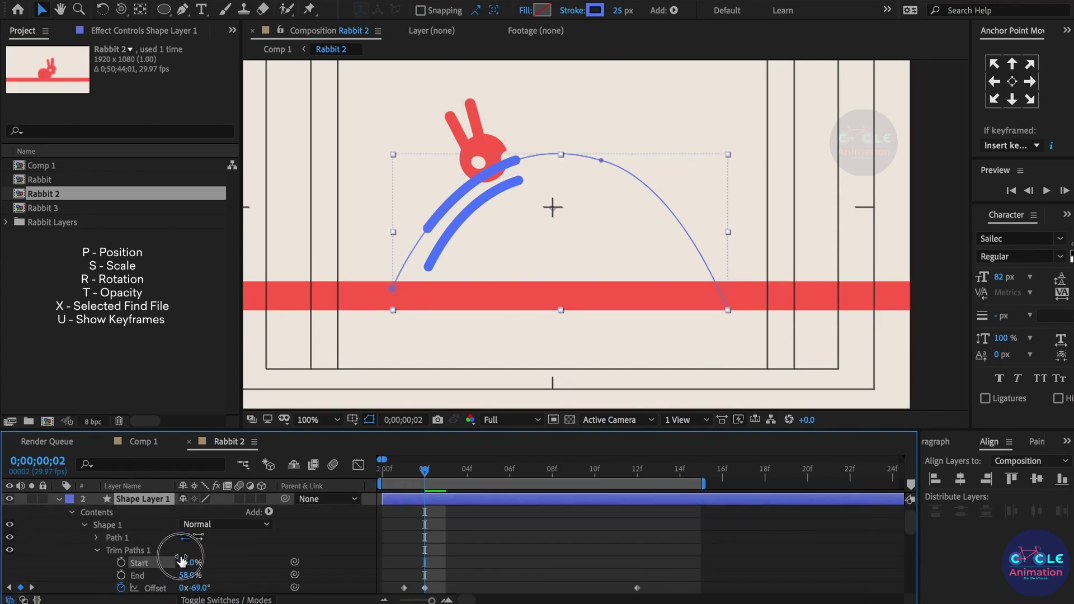
click(478, 545)
click(453, 506)
key(u)
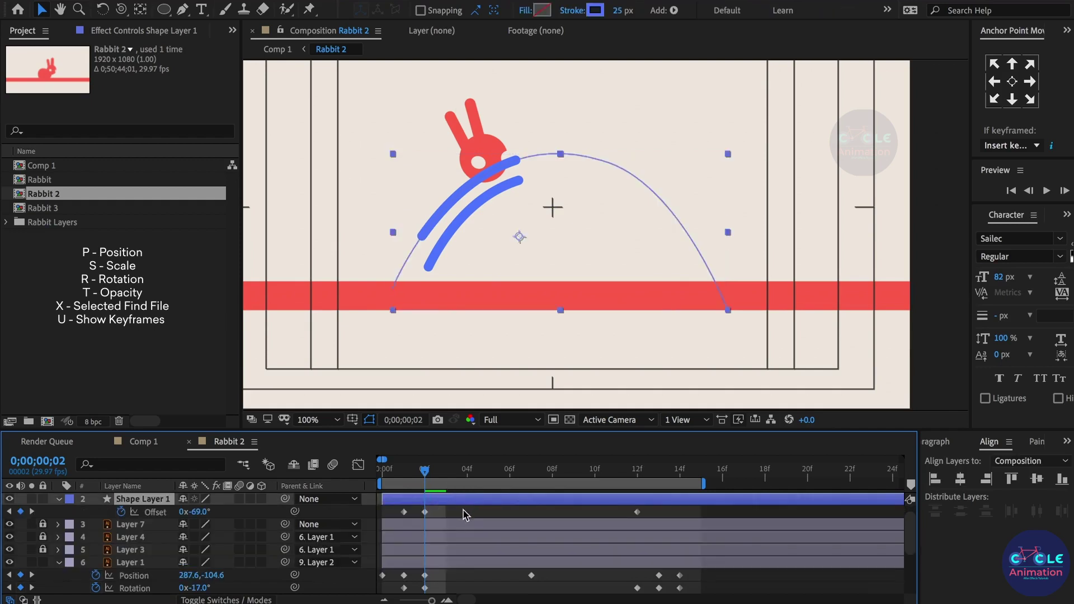
click(461, 513)
Keyframe the trail Offset at frame 12 (100° to 88°) and frame 7 so the strokes follow the arc.
drag(443, 478, 636, 500)
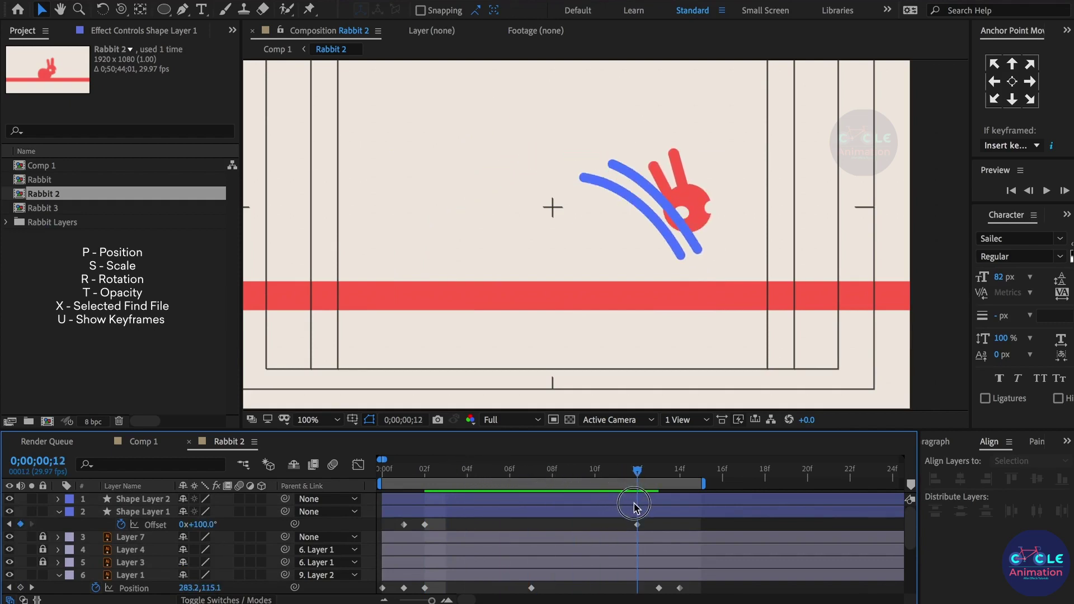
click(228, 529)
drag(199, 530, 190, 530)
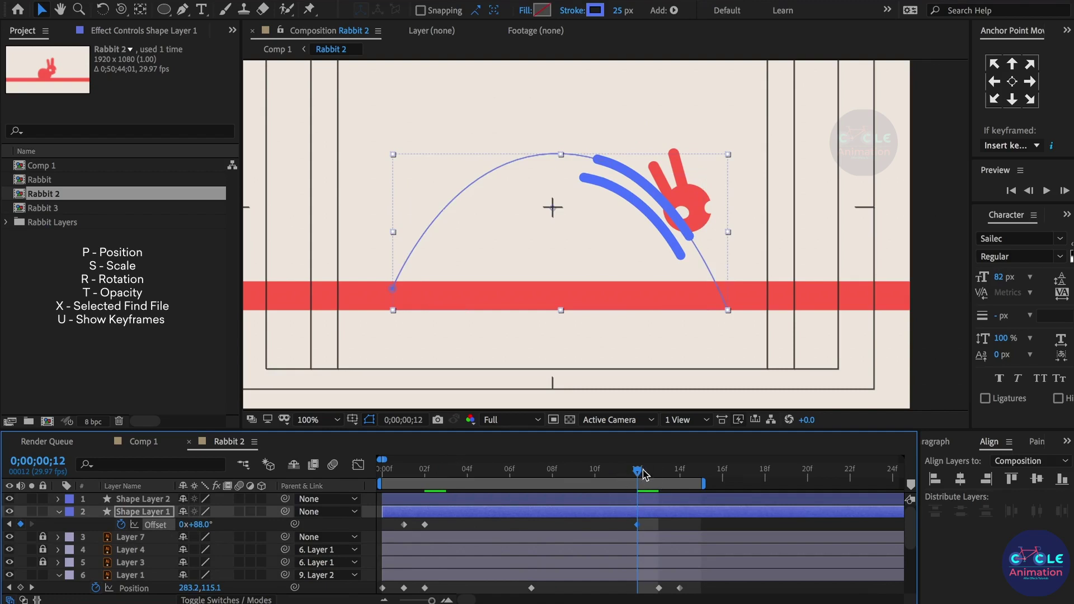
mouse_move(644, 476)
mouse_down()
mouse_move(531, 486)
mouse_move(478, 510)
mouse_move(543, 520)
mouse_move(415, 517)
mouse_move(426, 515)
mouse_up()
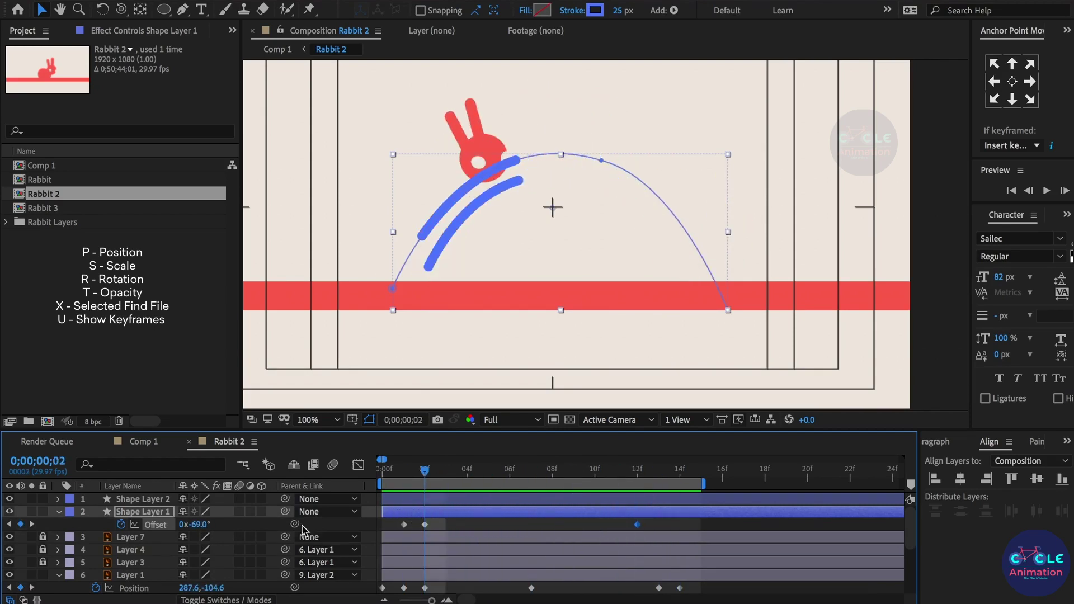
drag(205, 529, 201, 531)
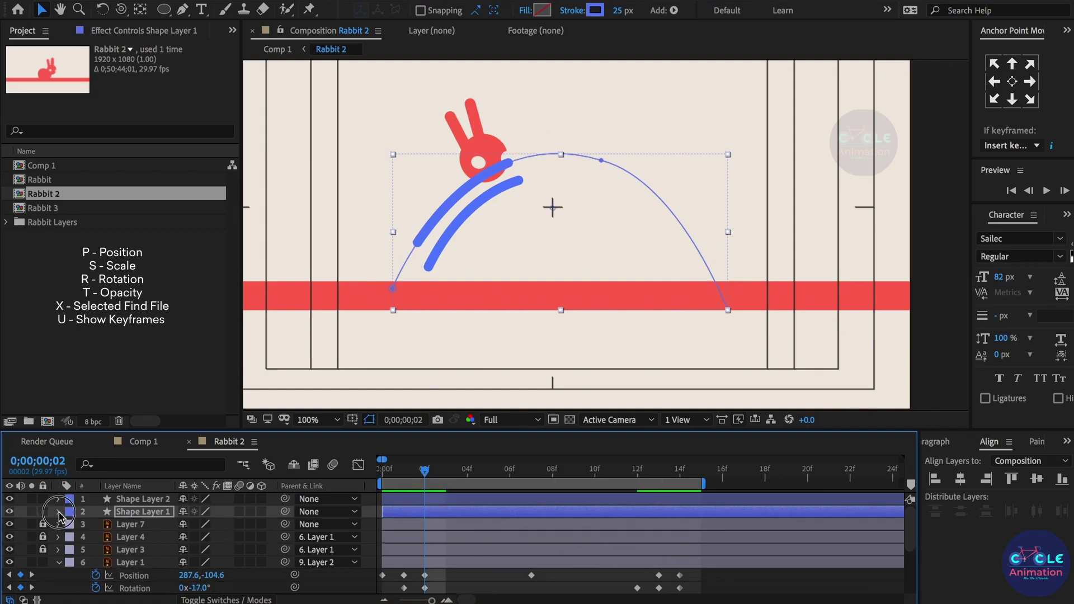
Duplicate the trail stroke layer and nudge the copy down below the others.
click(59, 512)
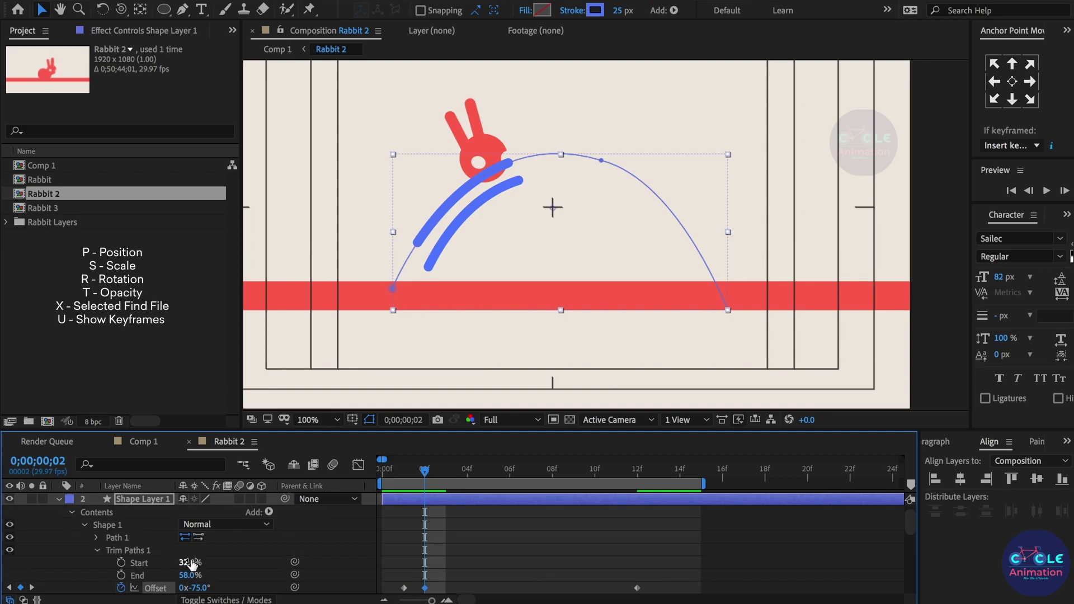
click(462, 498)
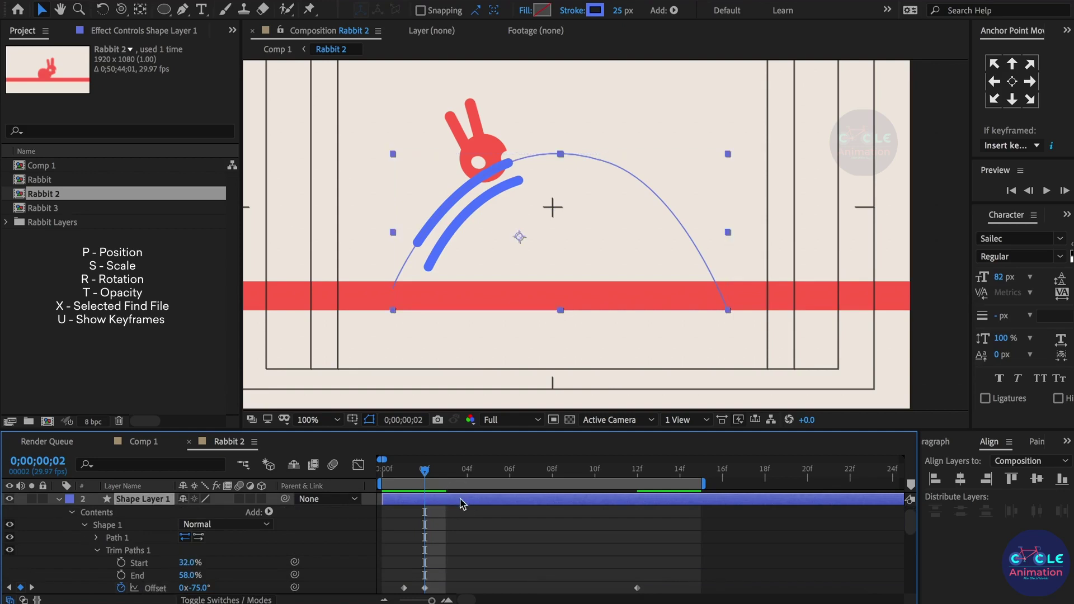
key(u)
mouse_move(452, 475)
mouse_down()
mouse_move(681, 493)
mouse_move(521, 497)
mouse_move(536, 500)
mouse_up()
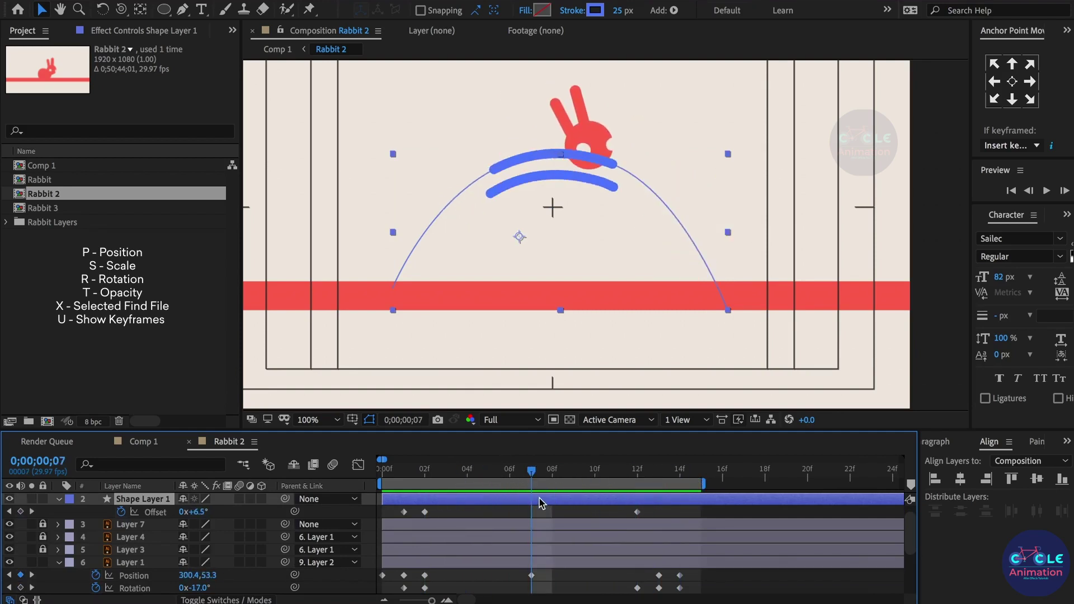
key(ctrl+d)
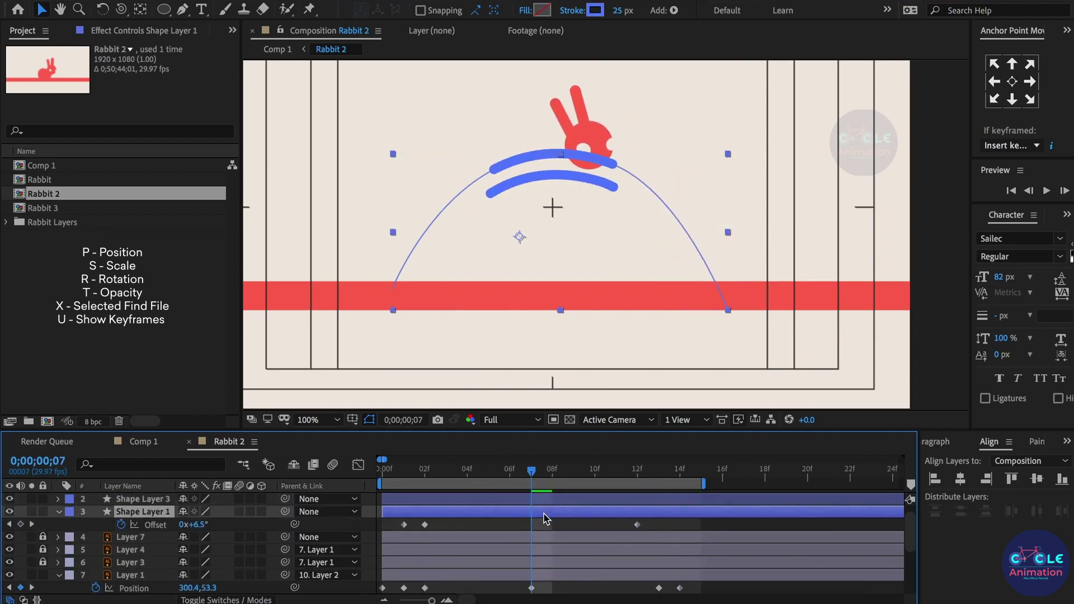
key(shift+Down)
key(shift+Down)
key(shift+Down)
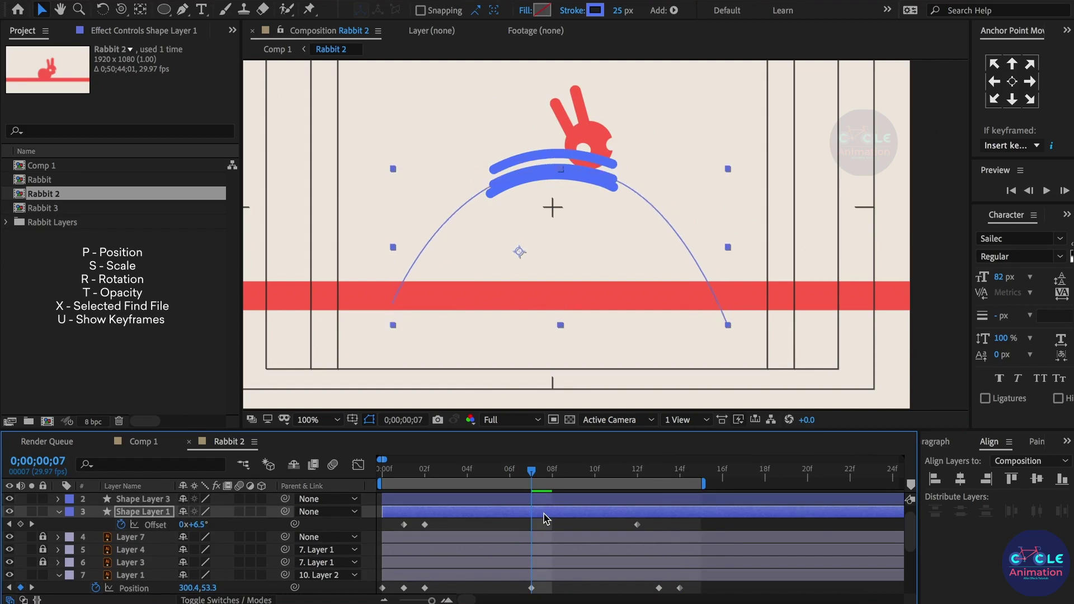
key(Down)
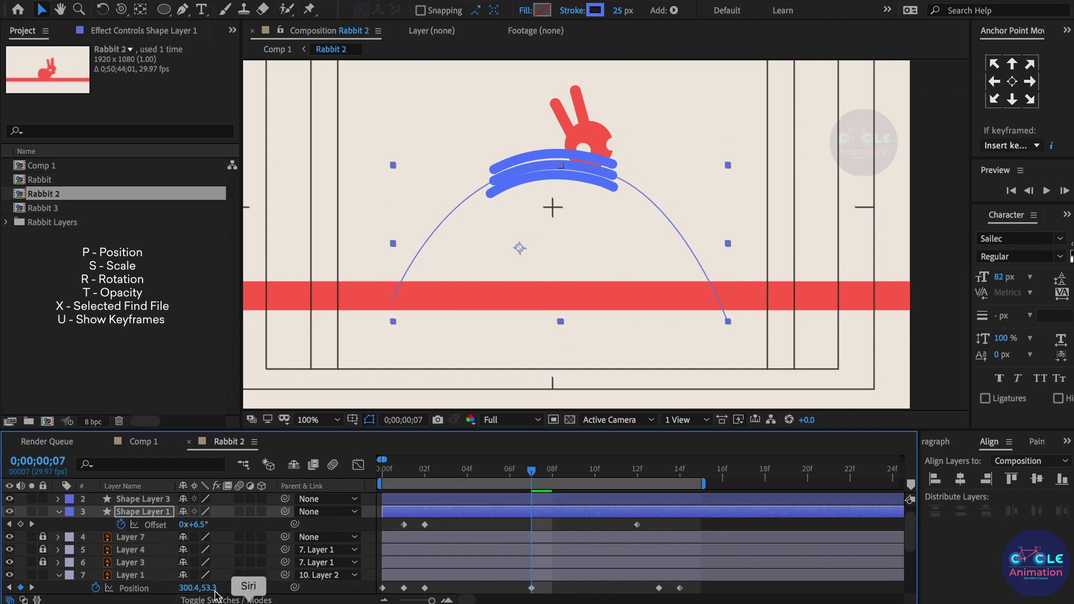
Trim the copy to end at 53% and raise the arc's top point slightly.
click(59, 512)
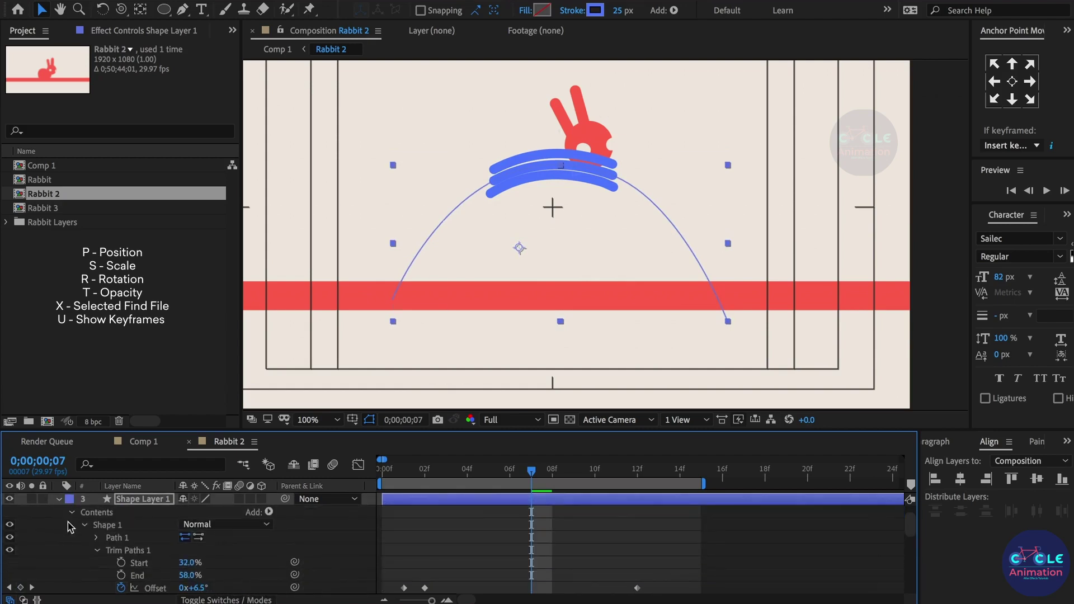
click(185, 577)
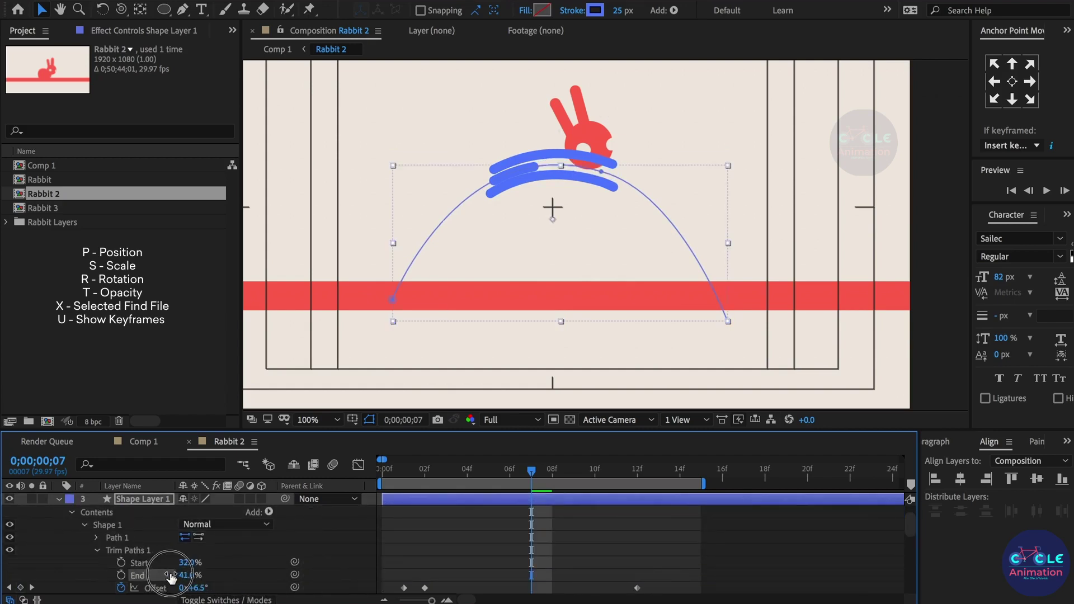
drag(181, 579, 189, 567)
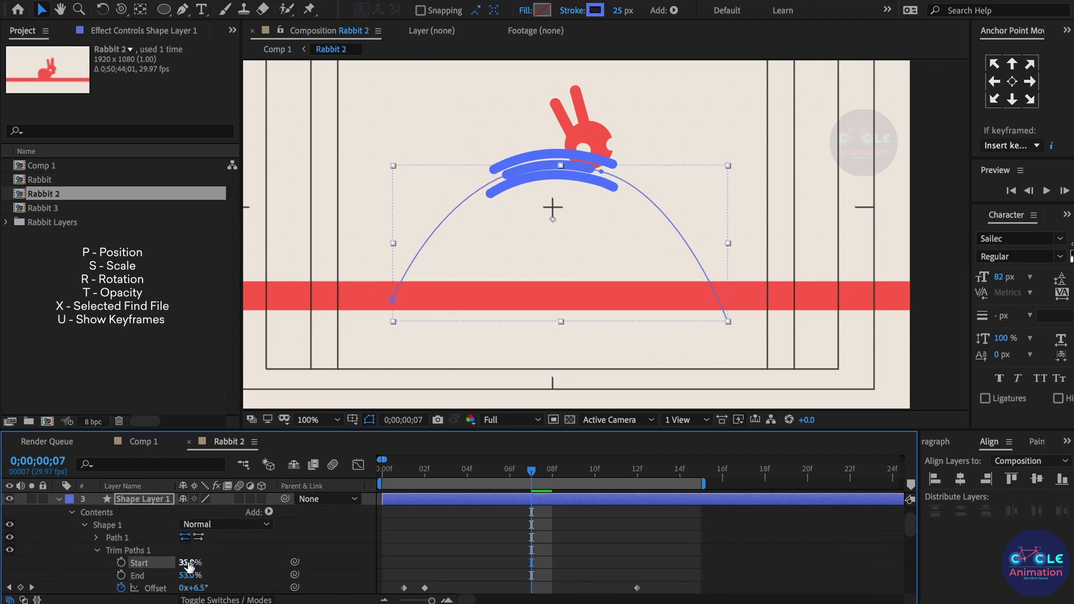
click(602, 172)
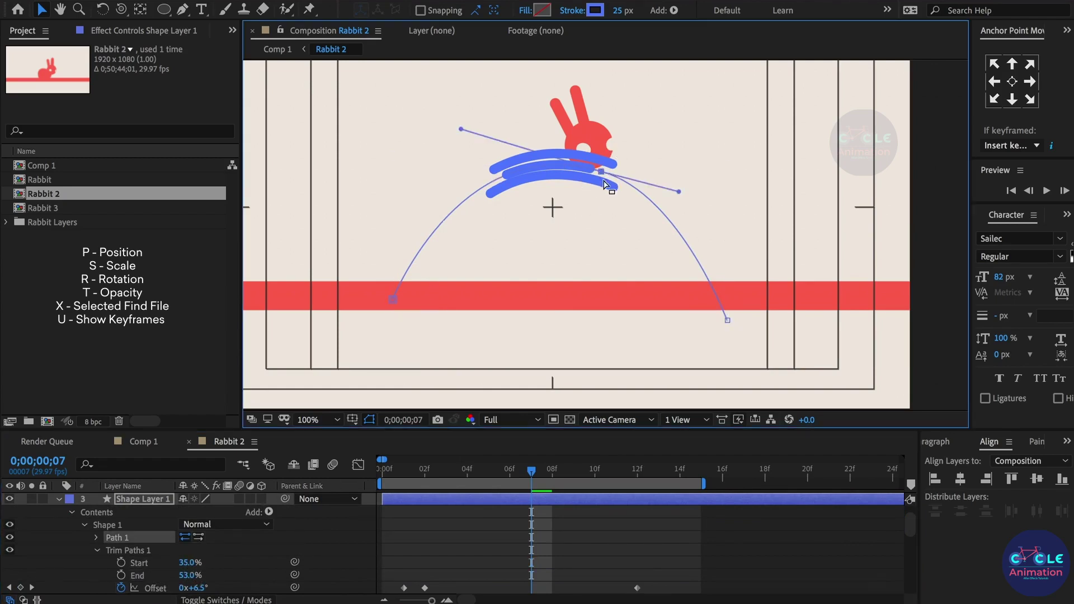
drag(601, 172, 601, 170)
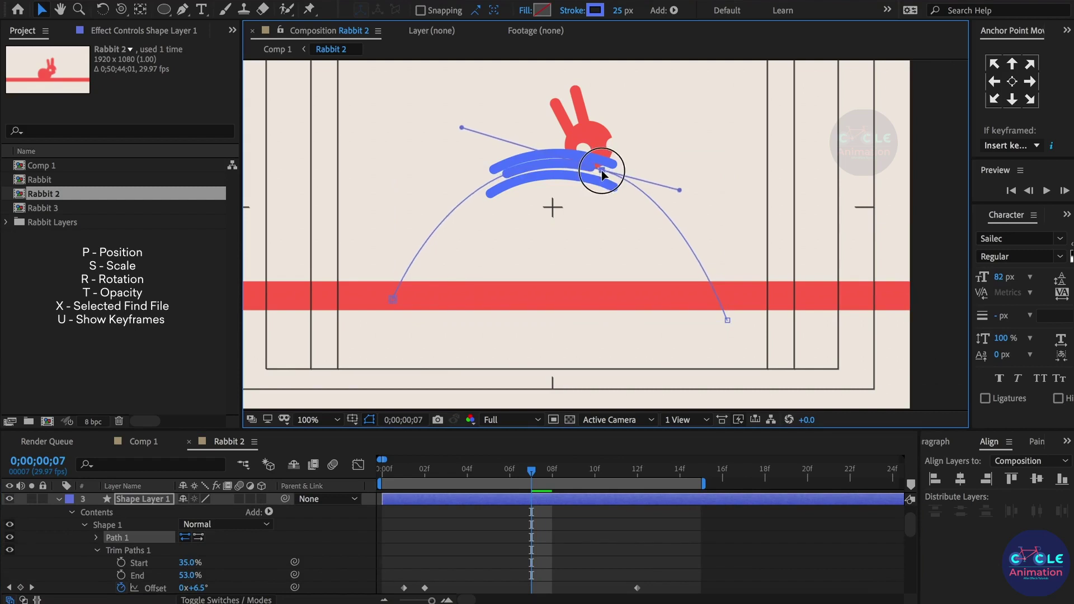
Thicken the stroke to 41 px and set its trim Start to 38%.
drag(621, 10, 623, 11)
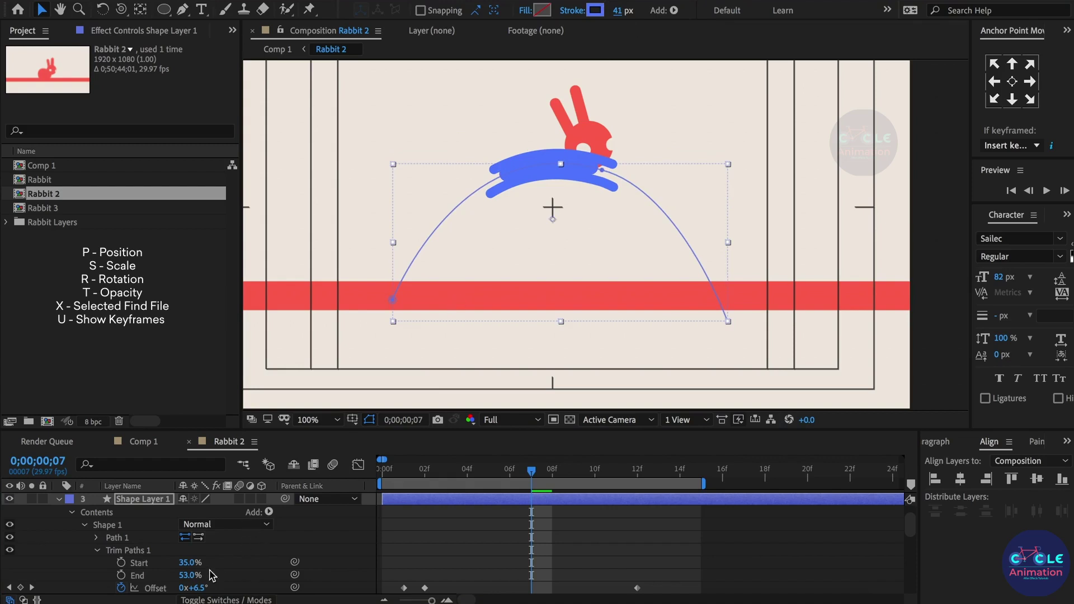
click(188, 564)
drag(190, 565, 192, 574)
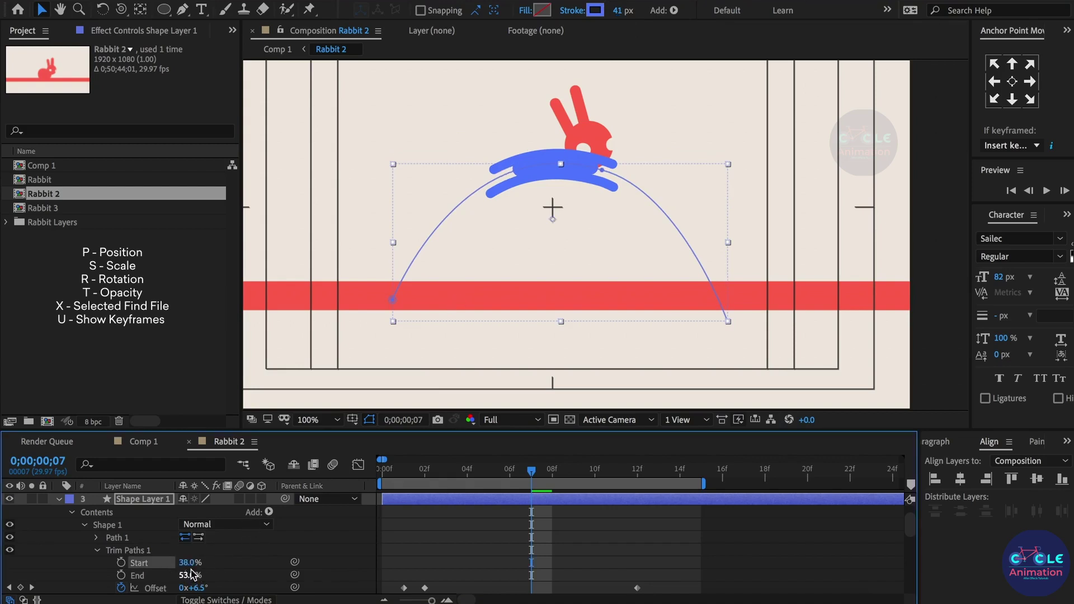
click(568, 595)
drag(547, 475, 637, 492)
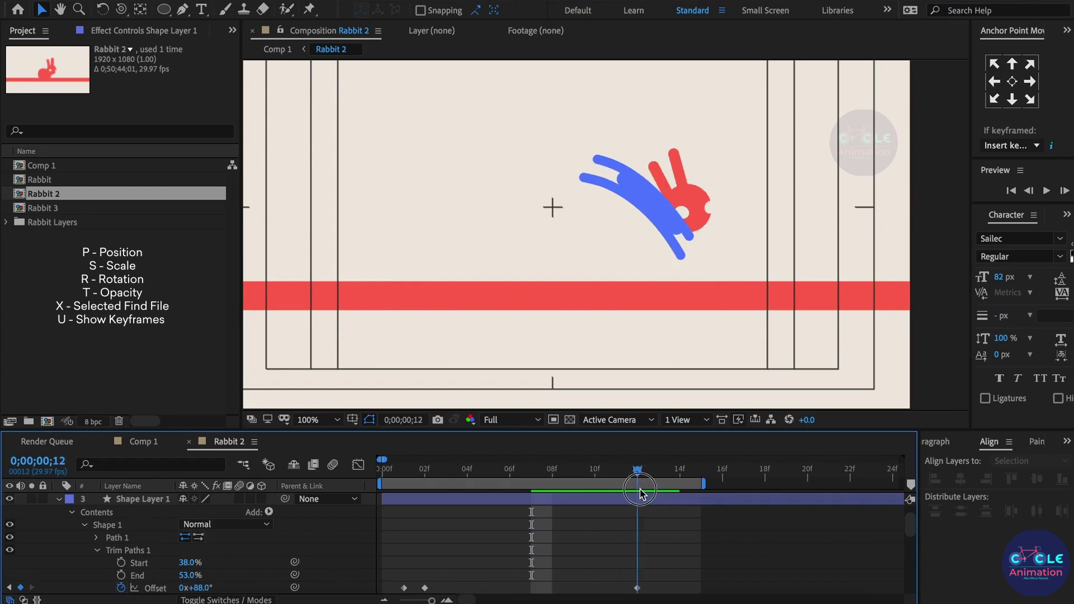
click(277, 533)
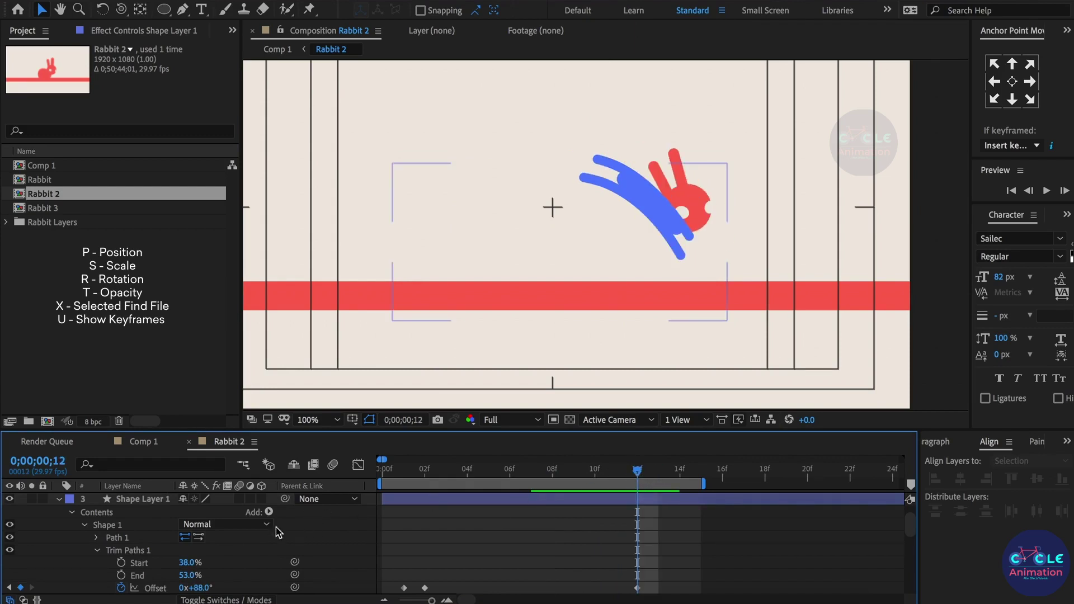
scroll(209, 546, down, 1)
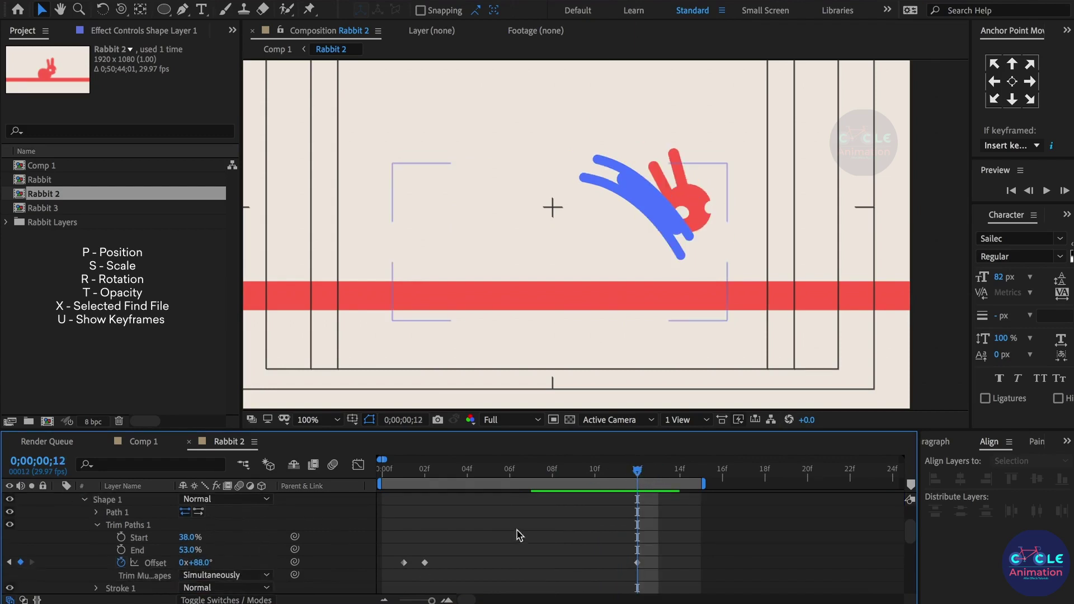
click(538, 514)
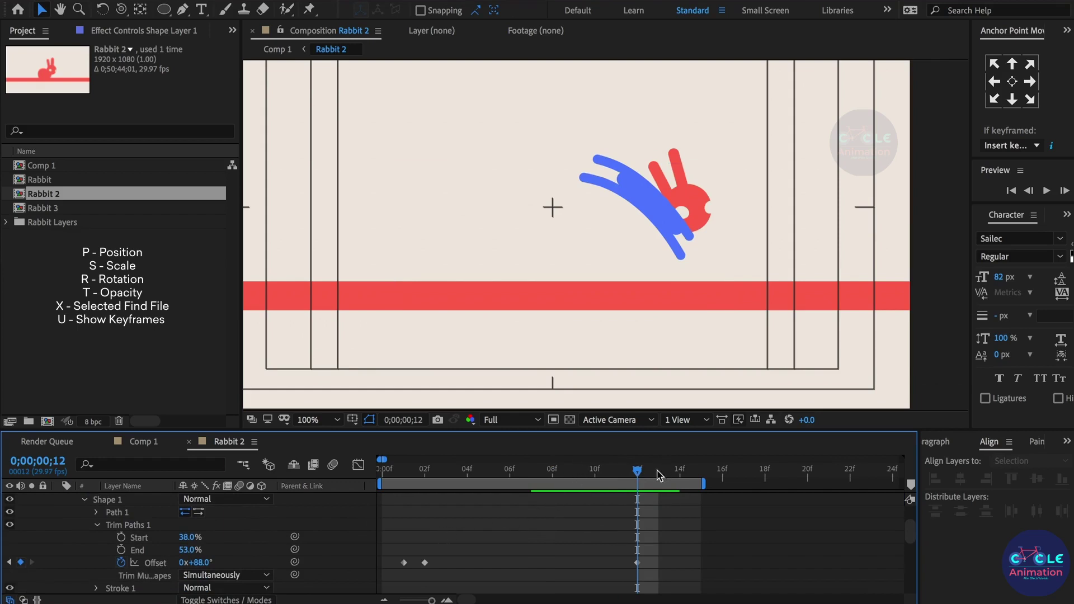
mouse_move(658, 475)
mouse_down()
mouse_move(413, 492)
mouse_move(640, 482)
mouse_up()
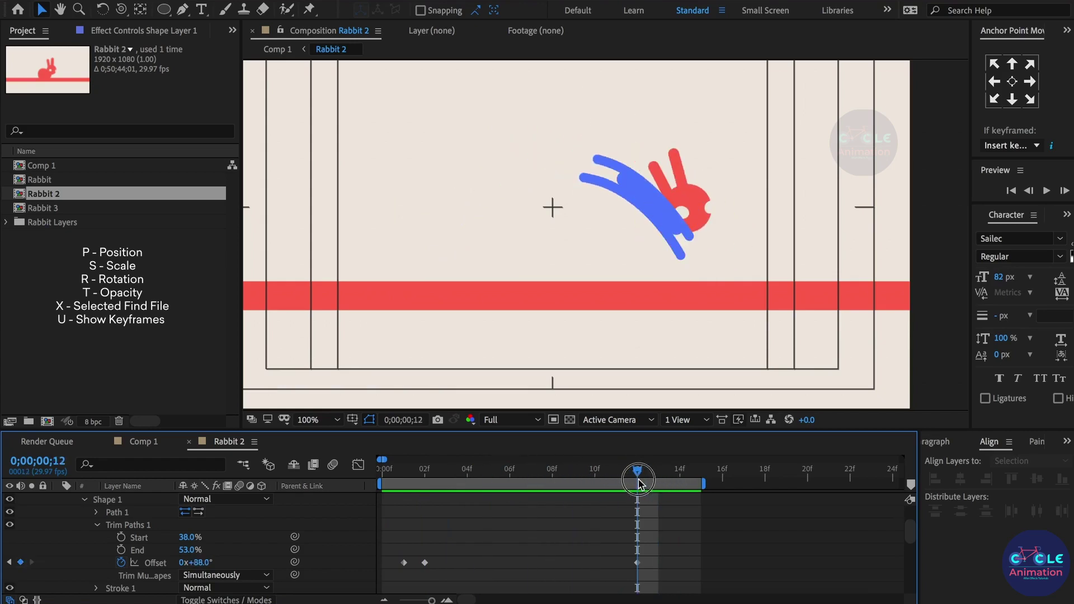
drag(640, 483, 665, 483)
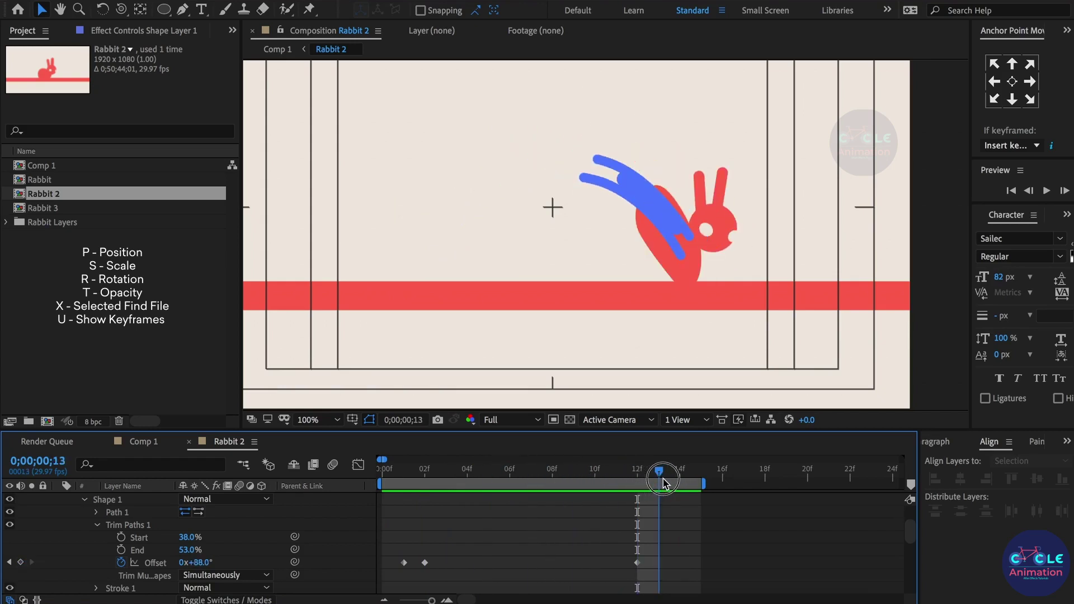
scroll(662, 540, down, 3)
scroll(662, 540, down, 3)
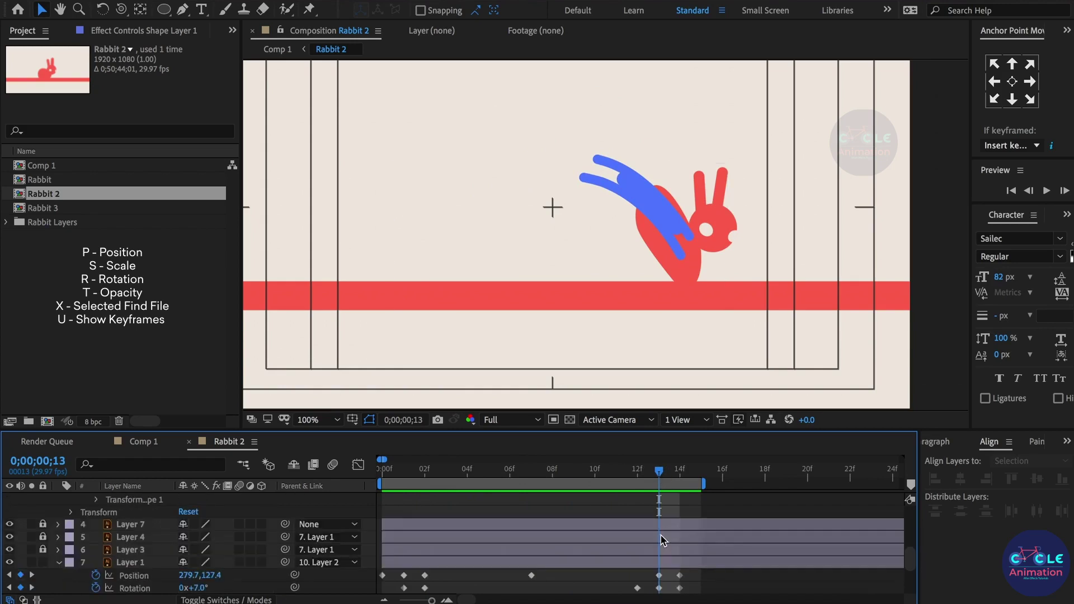
scroll(662, 541, down, 3)
On the body's frame-13 Path keyframe, move the bottom point outward, undoing a stray edit.
click(659, 550)
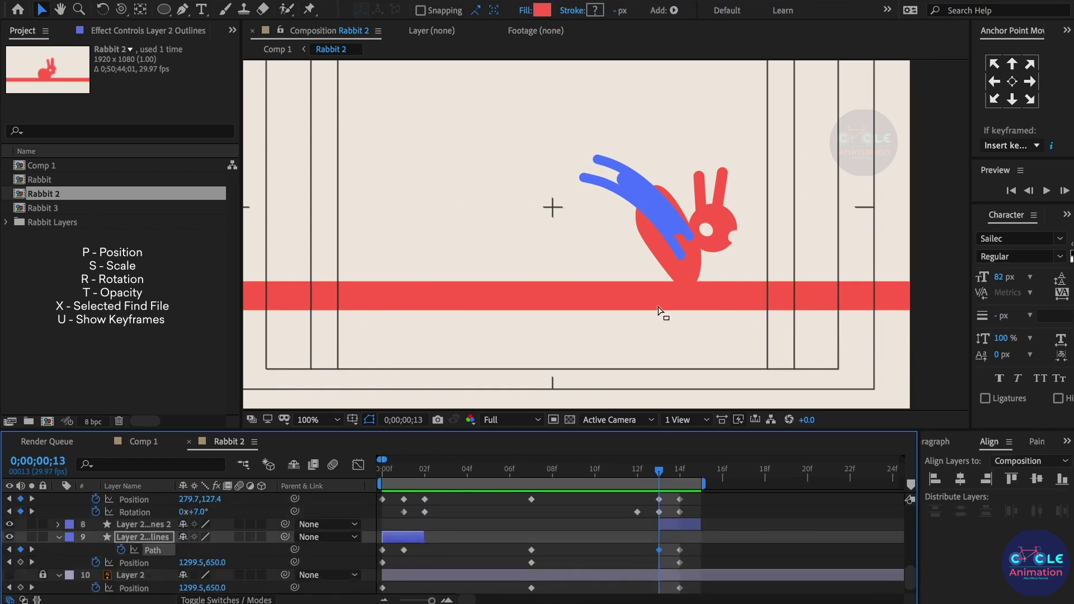
click(673, 527)
key(u)
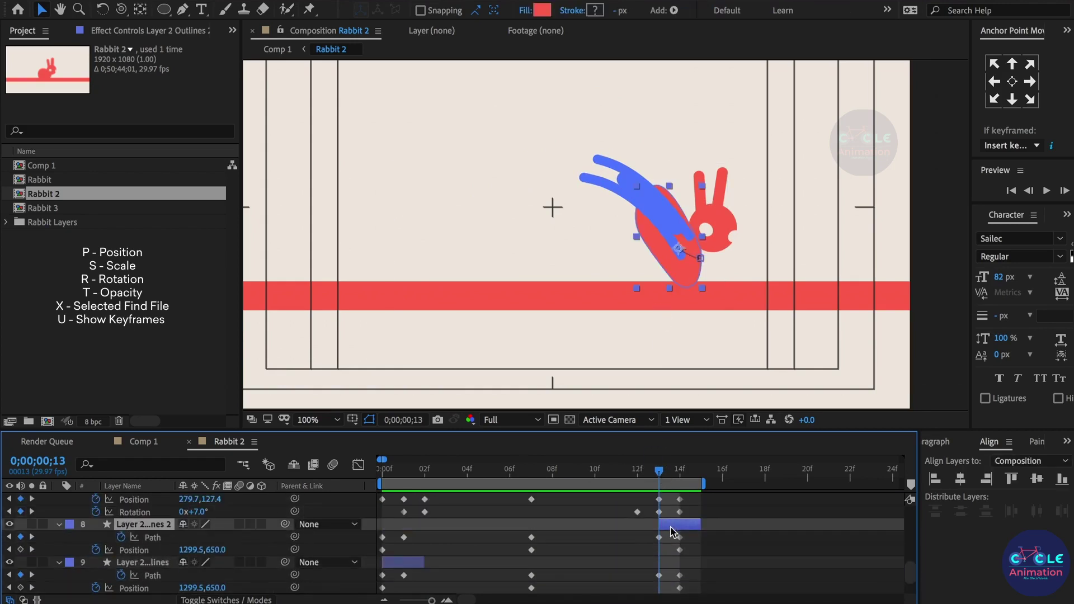
click(659, 538)
click(671, 279)
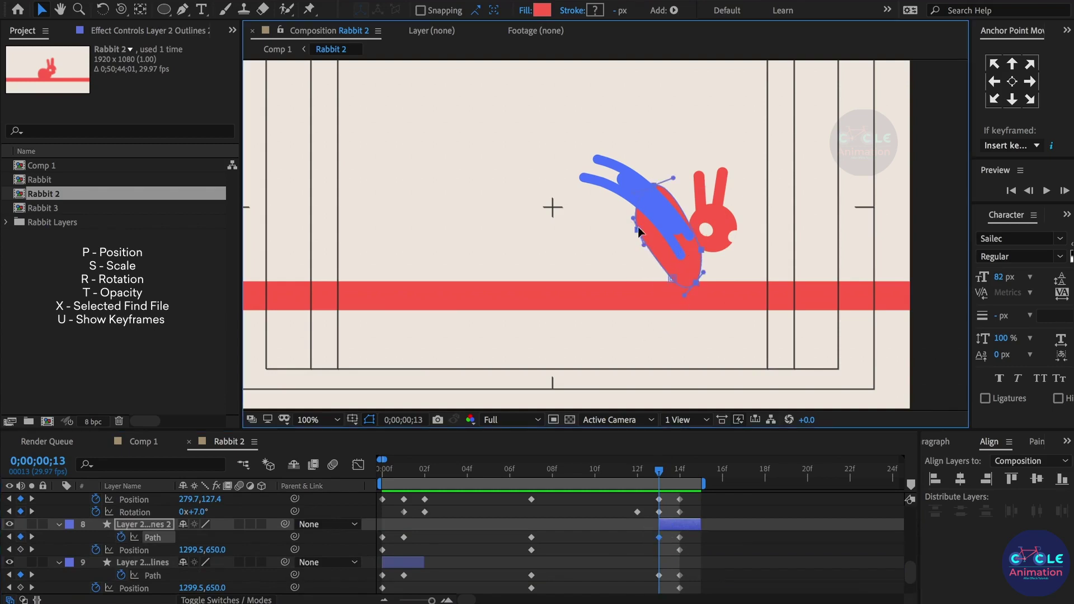
drag(639, 230, 644, 220)
key(ctrl+z)
mouse_move(673, 279)
mouse_down()
mouse_move(677, 269)
mouse_move(704, 287)
mouse_up()
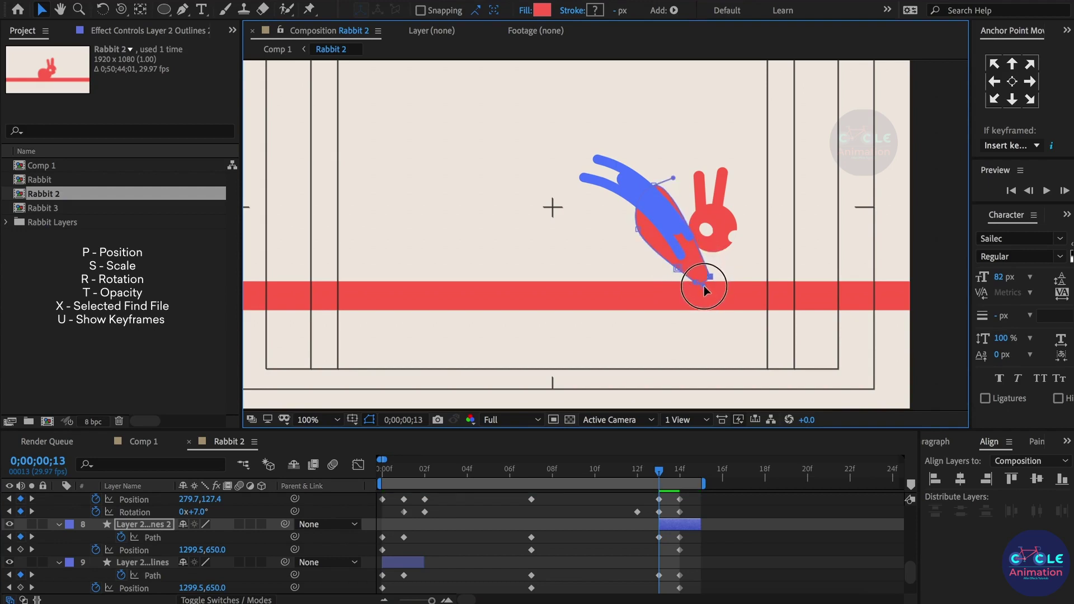
Raise the body's left point, push the bottom onto the ground, and lower the head onto it.
click(694, 283)
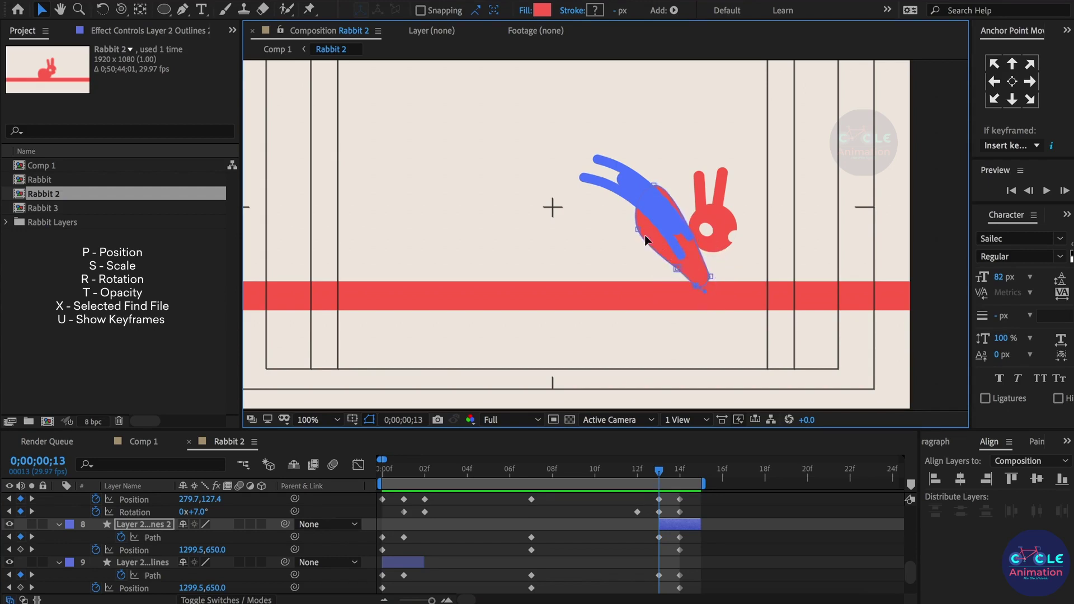
mouse_move(639, 230)
mouse_down()
mouse_move(638, 212)
mouse_move(655, 226)
mouse_up()
drag(679, 270, 687, 284)
drag(730, 232, 723, 237)
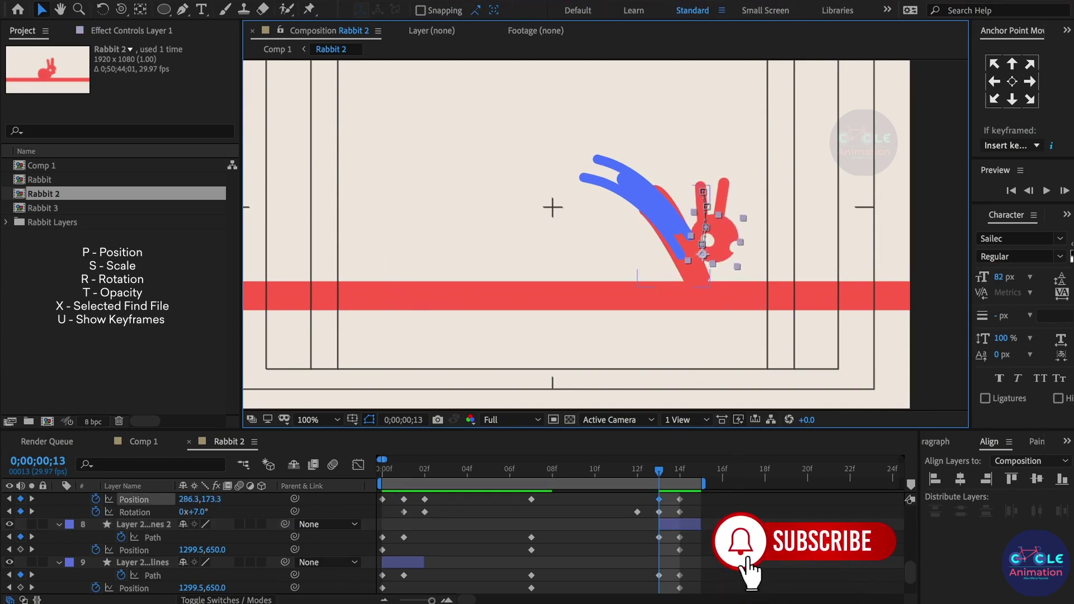
Trim the out points of Shape Layers 1–3 to frame 13.
click(659, 515)
scroll(665, 517, up, 4)
scroll(671, 520, up, 3)
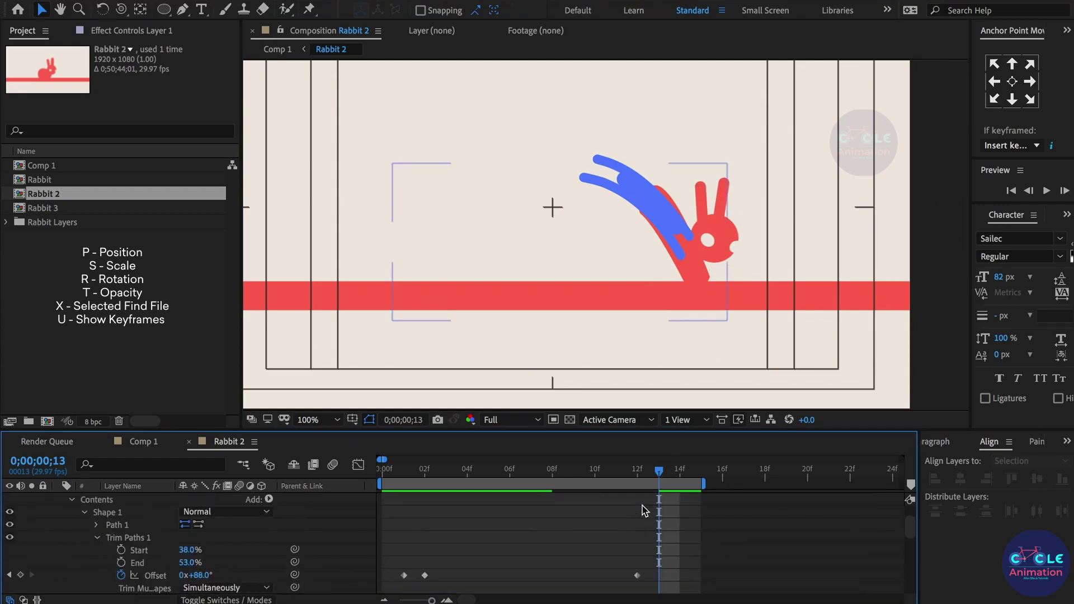
scroll(683, 526, up, 3)
scroll(694, 530, up, 1)
click(691, 525)
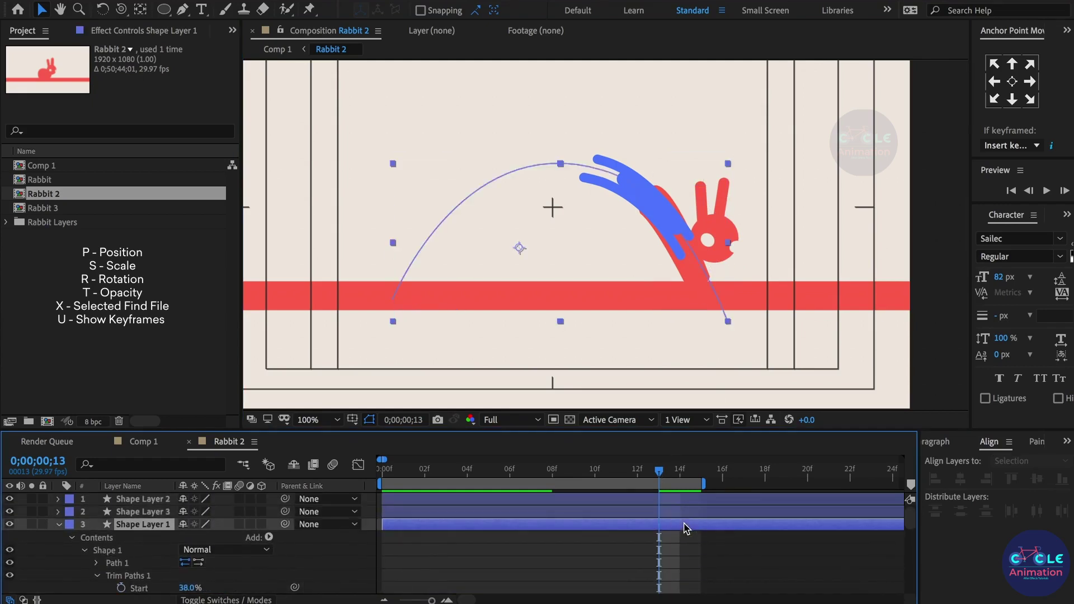
shift+click(687, 512)
shift+click(681, 501)
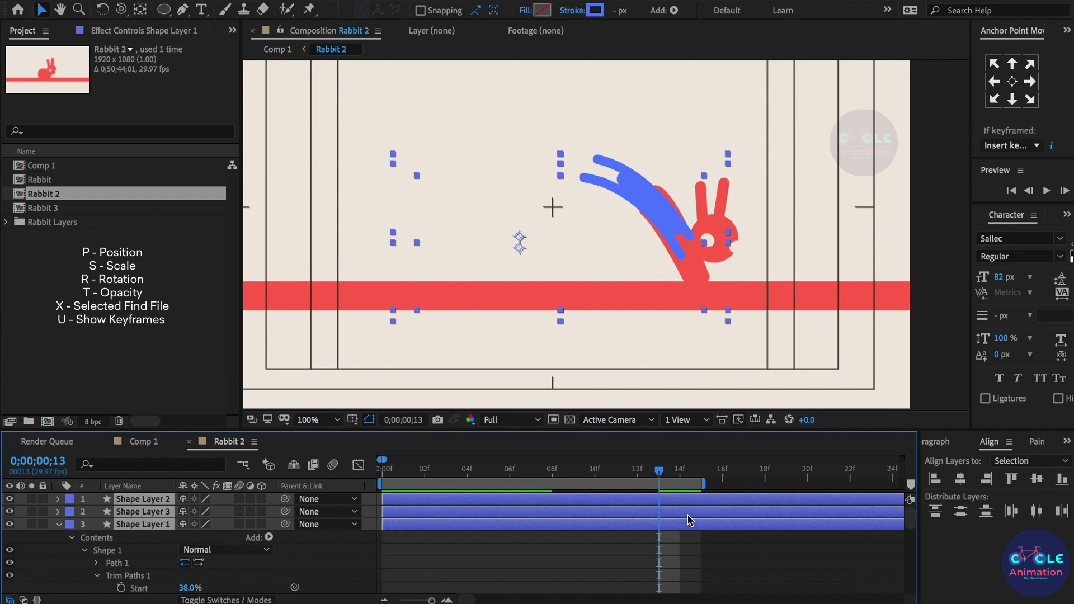
key(alt+bracketright)
drag(680, 509, 667, 511)
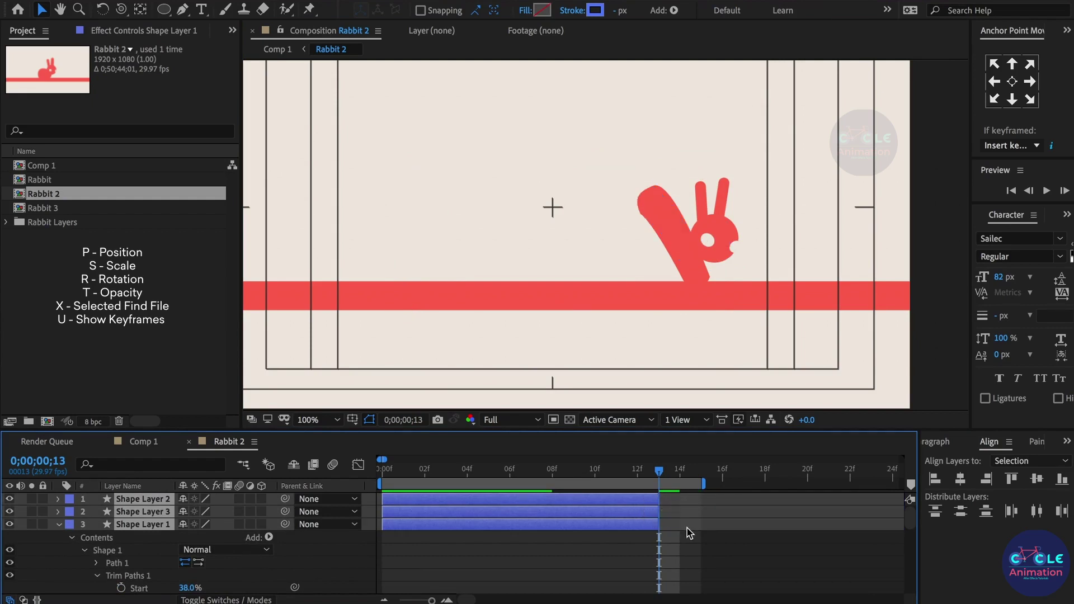
click(681, 528)
Scrub back through the hop to confirm the blue strokes vanish on landing.
scroll(681, 529, down, 5)
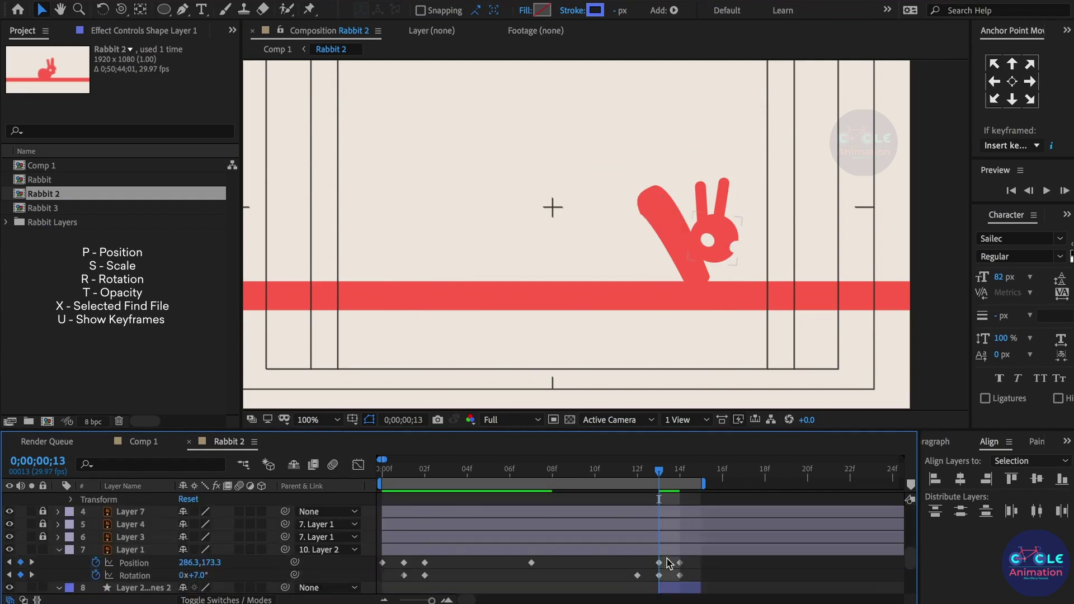
scroll(666, 557, down, 1)
scroll(661, 546, down, 1)
scroll(660, 541, down, 1)
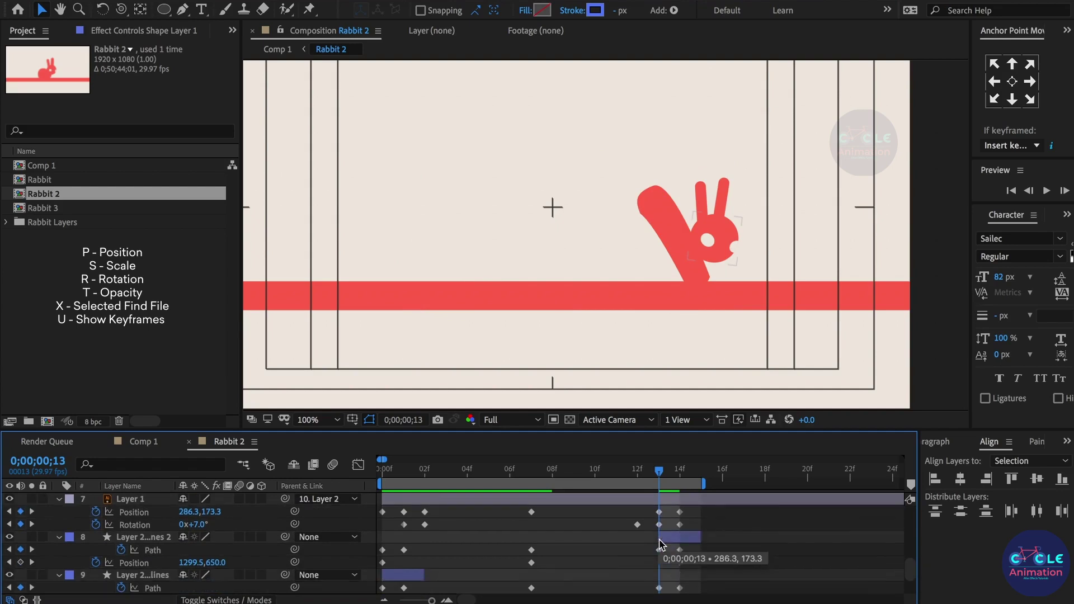
scroll(663, 541, down, 1)
scroll(666, 543, down, 1)
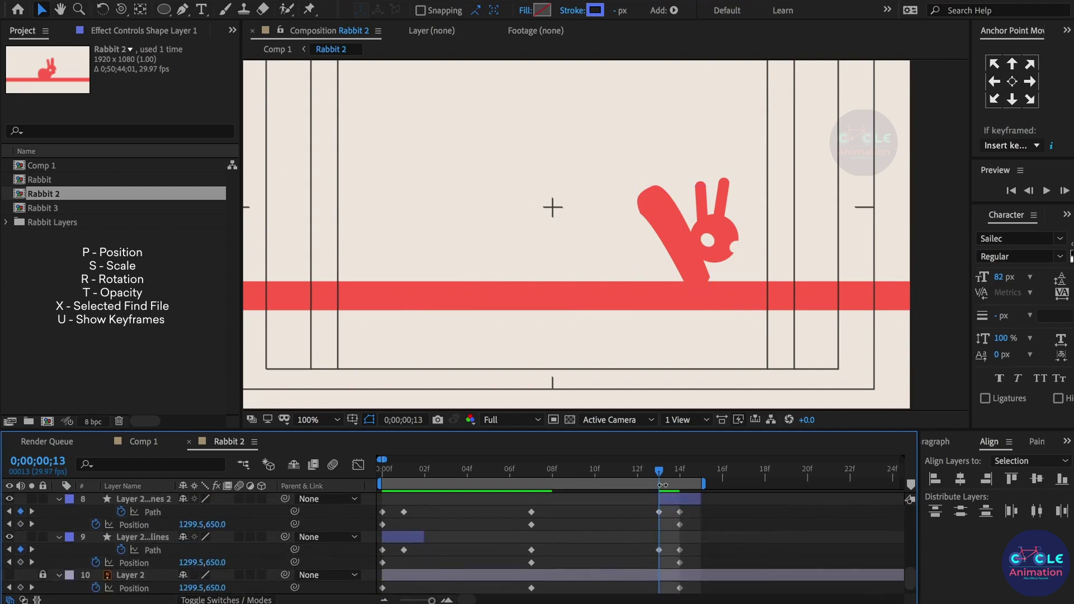
mouse_move(665, 470)
mouse_down()
mouse_move(428, 491)
mouse_move(634, 473)
mouse_up()
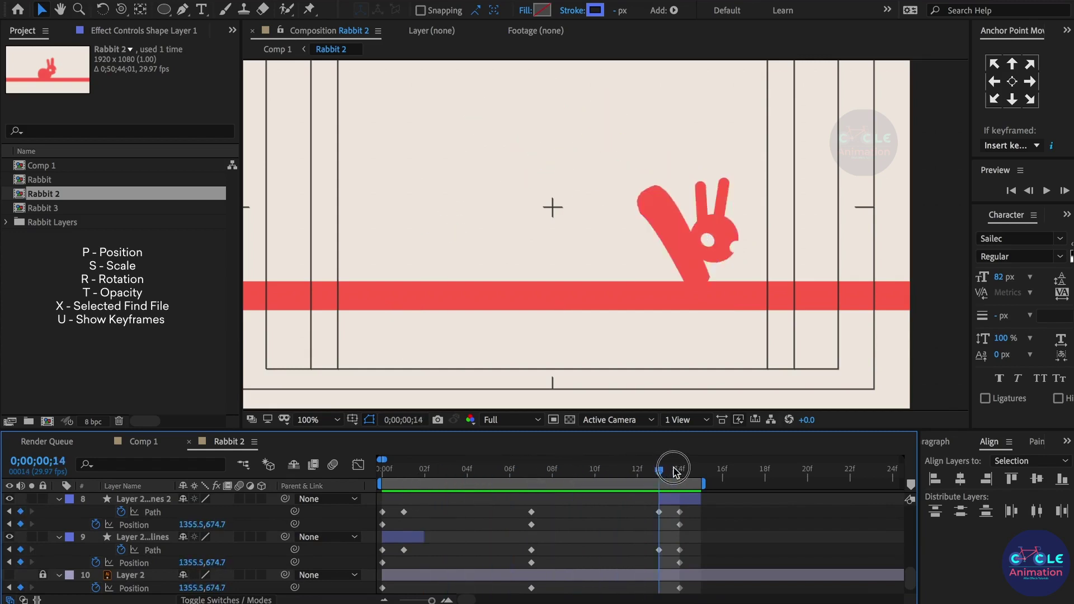
scroll(655, 520, up, 3)
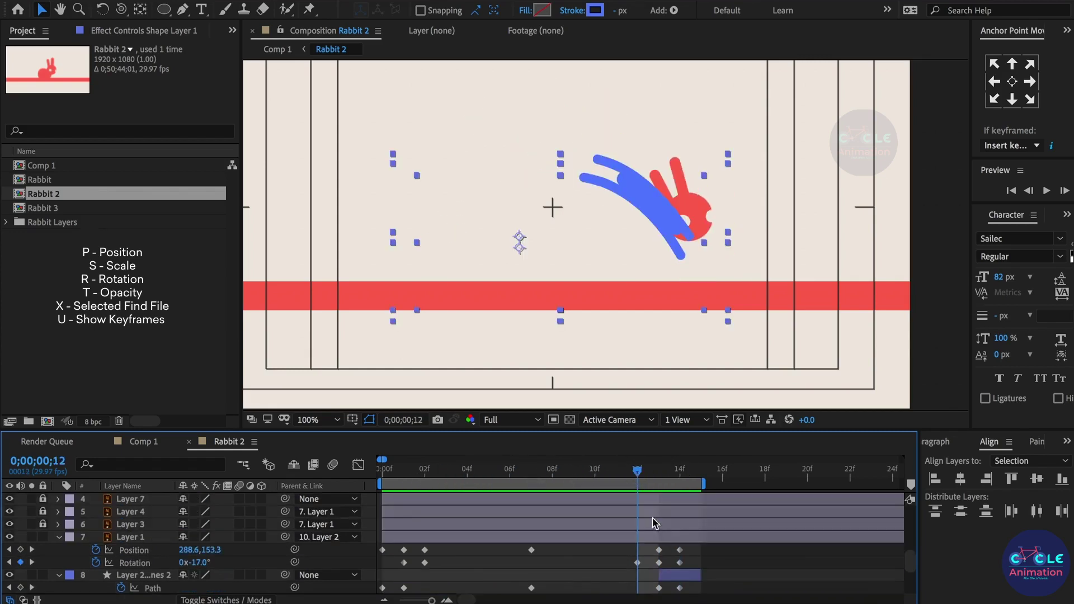
Add a frame-12 Position keyframe that raises the rabbit's head.
click(664, 302)
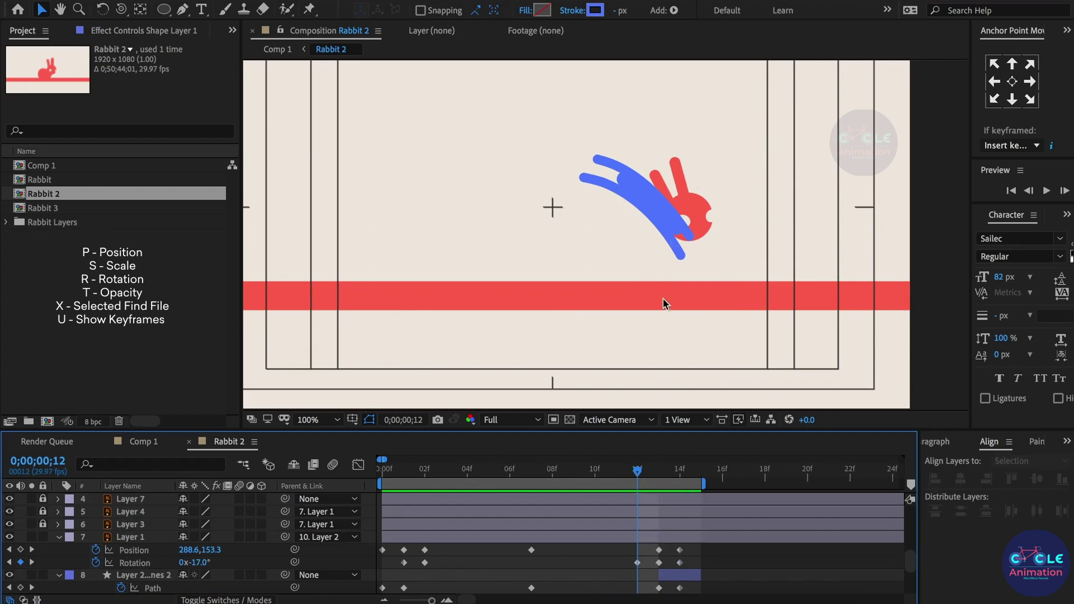
click(638, 563)
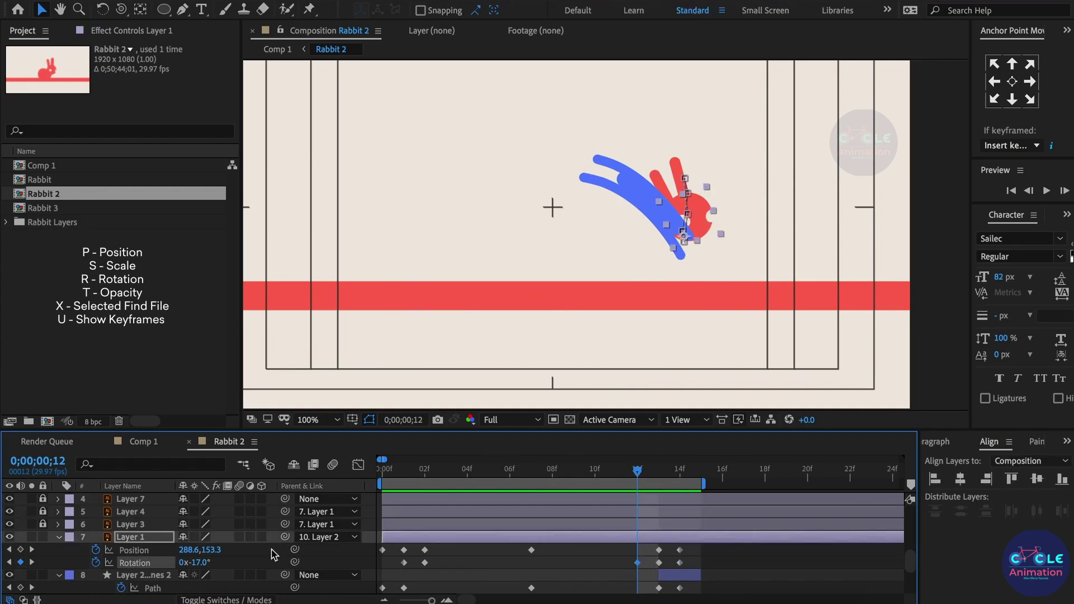
mouse_move(217, 553)
mouse_down()
mouse_move(189, 558)
mouse_move(209, 550)
mouse_up()
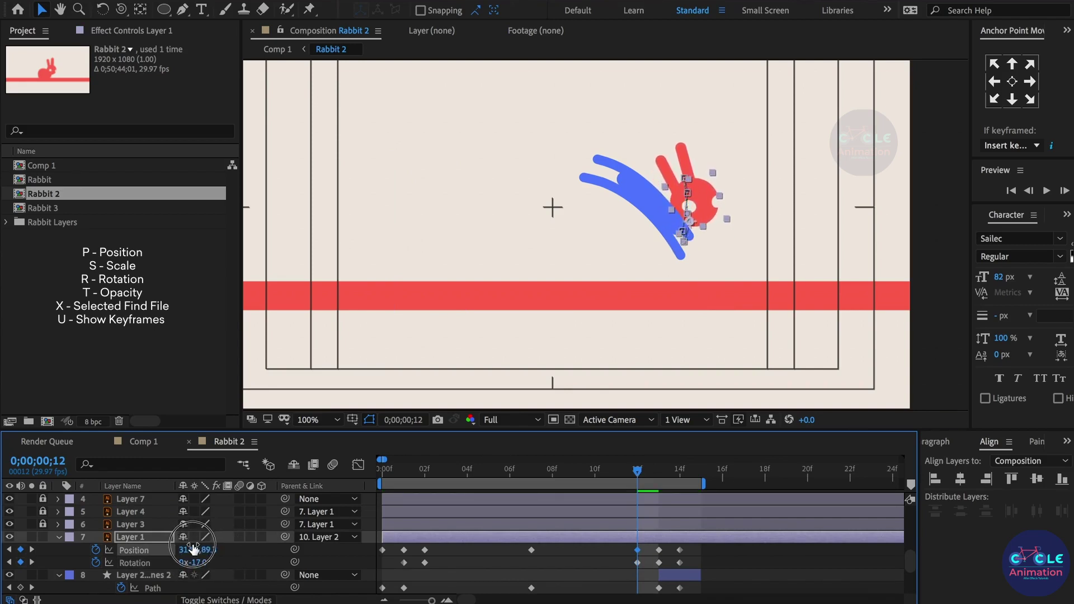
Select Shape Layer 1 to view its arc path.
scroll(638, 504, up, 5)
click(644, 499)
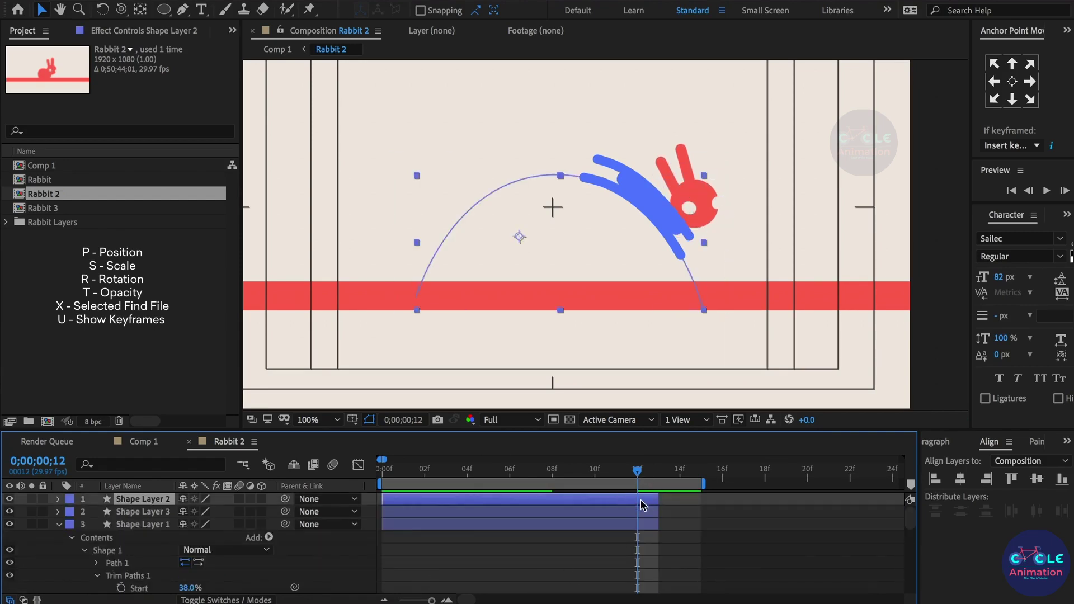
shift+click(644, 511)
click(604, 524)
scroll(452, 525, down, 3)
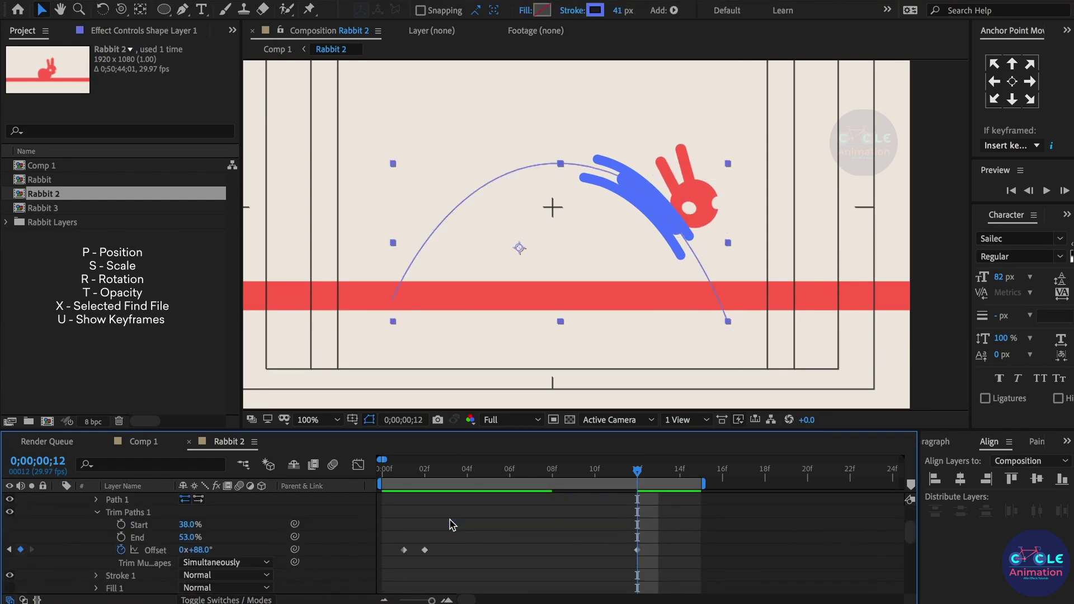
Trim the three shape layers' in points to frame 2.
click(424, 470)
scroll(434, 515, up, 3)
shift+click(419, 500)
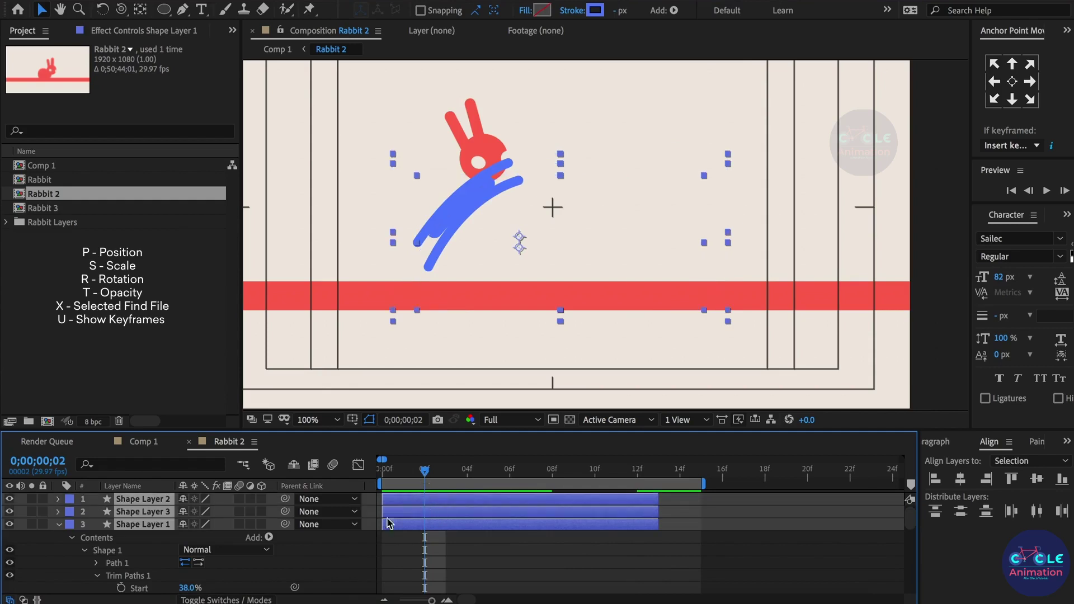
drag(382, 512, 425, 512)
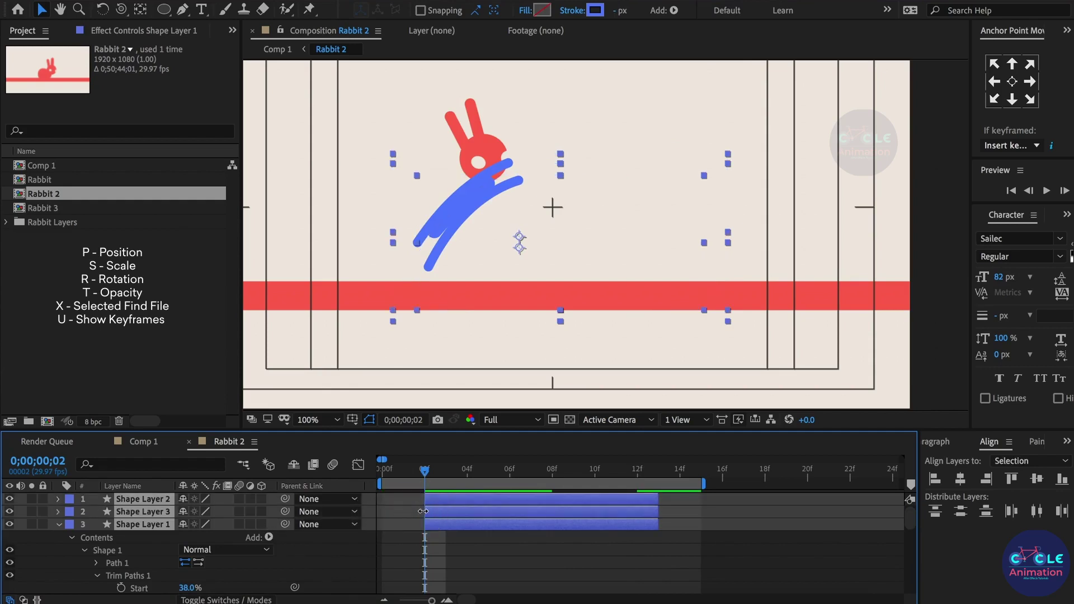
click(458, 546)
drag(435, 471, 446, 472)
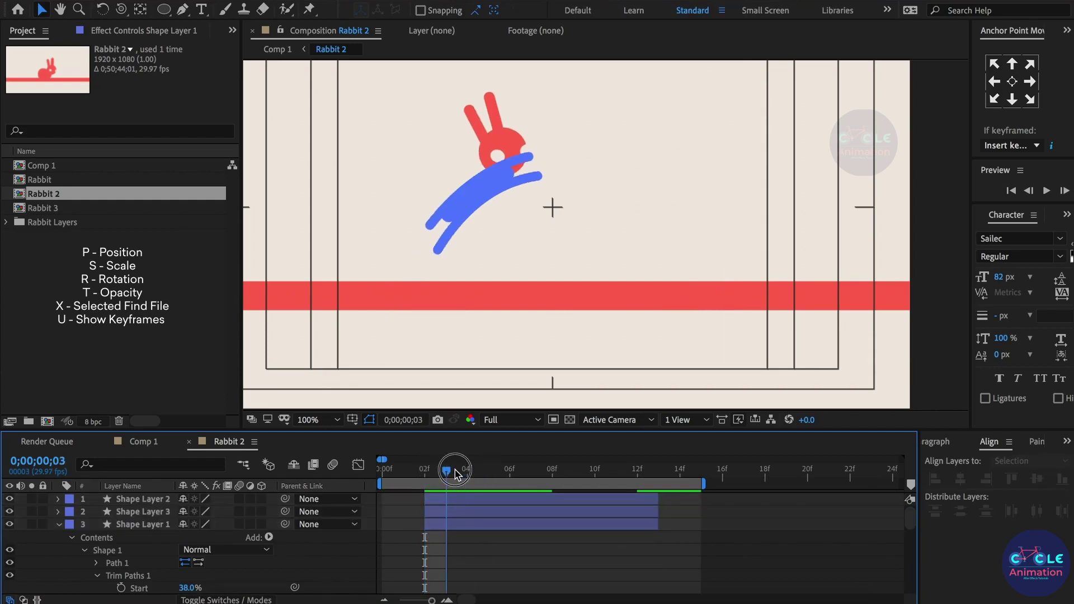
Recolour all three strokes to the ground line's red using the eyedropper.
click(479, 526)
key(ctrl+a)
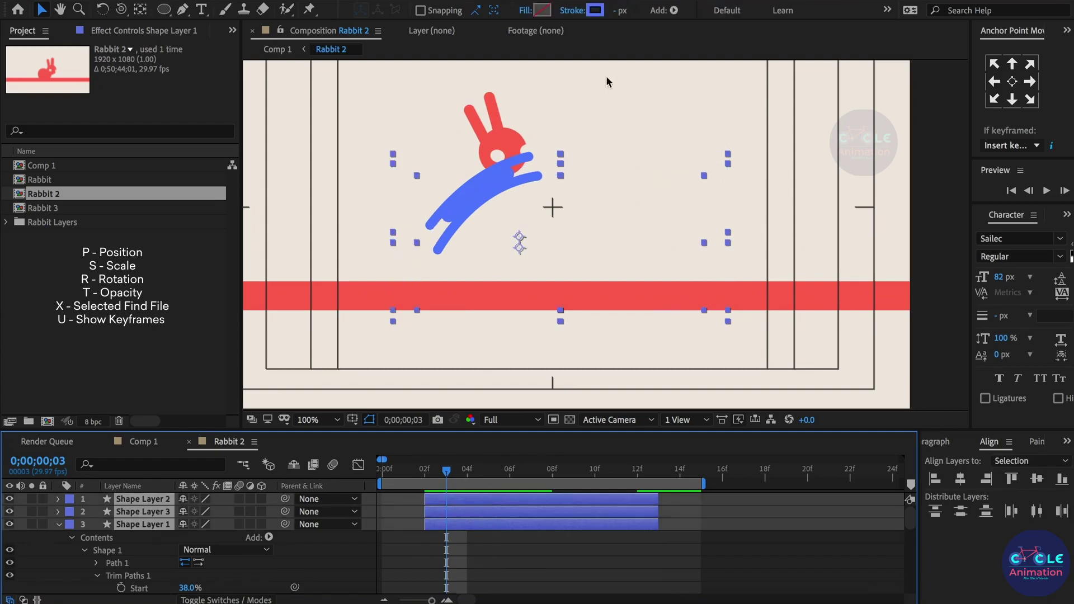
click(595, 10)
click(372, 407)
click(523, 299)
click(399, 334)
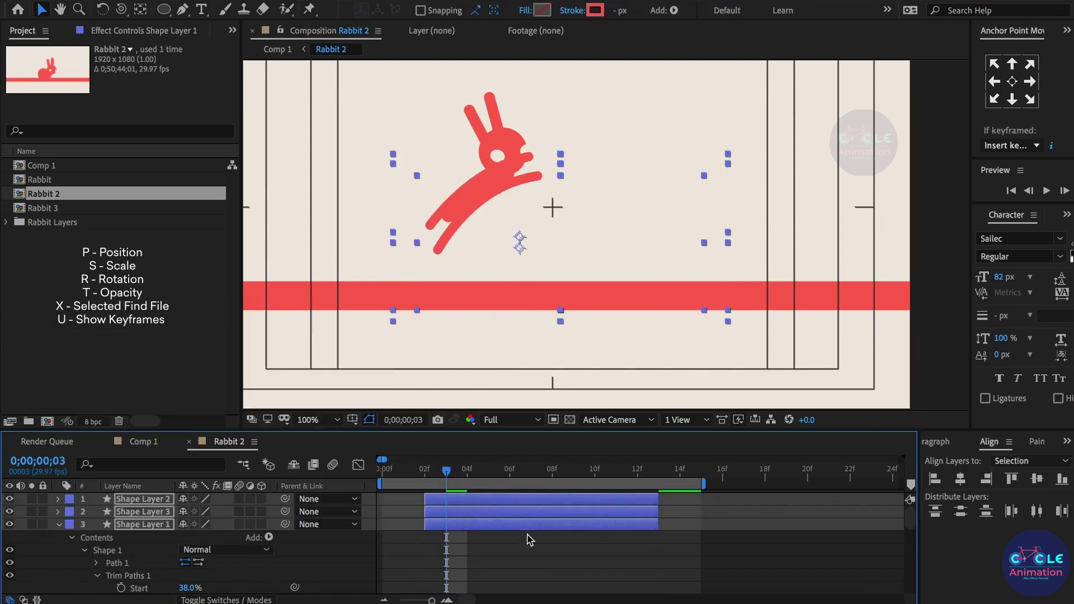
Move the shape layers below the rabbit's body layers in the stack.
click(58, 525)
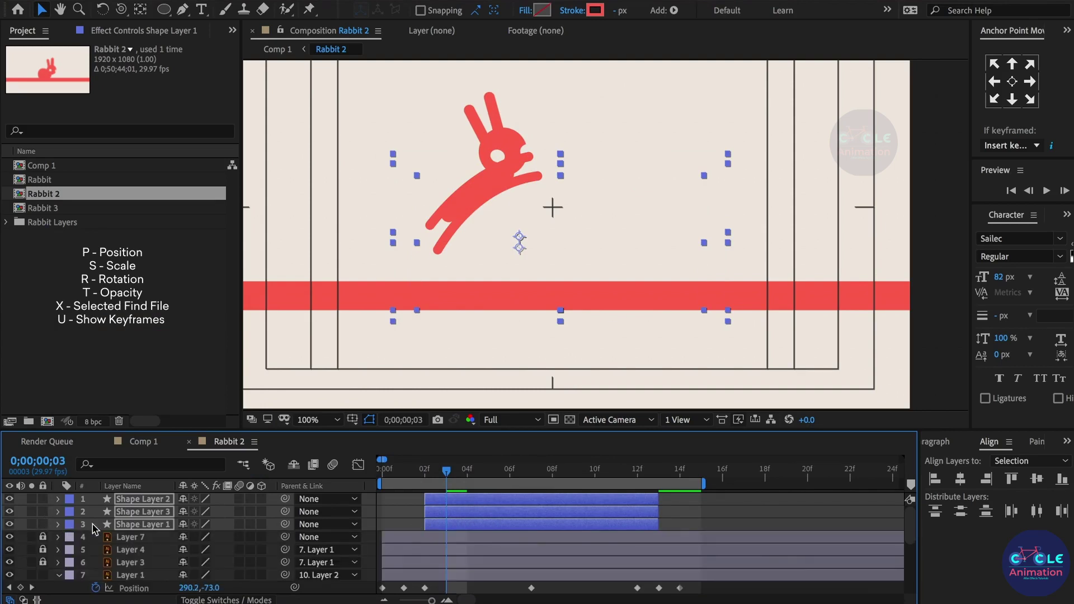
drag(143, 525, 149, 534)
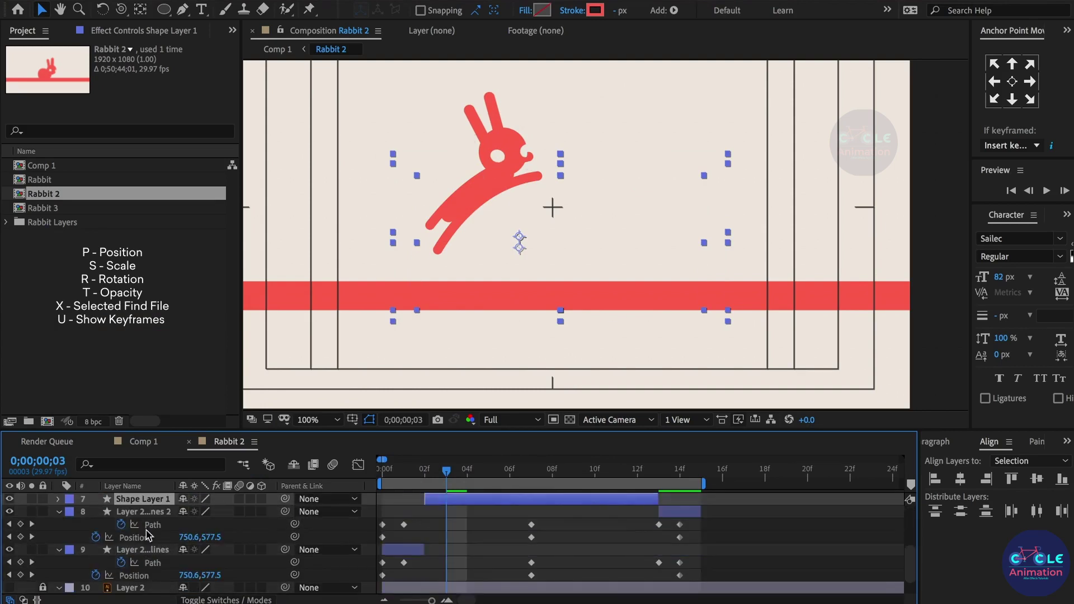
drag(148, 506, 148, 567)
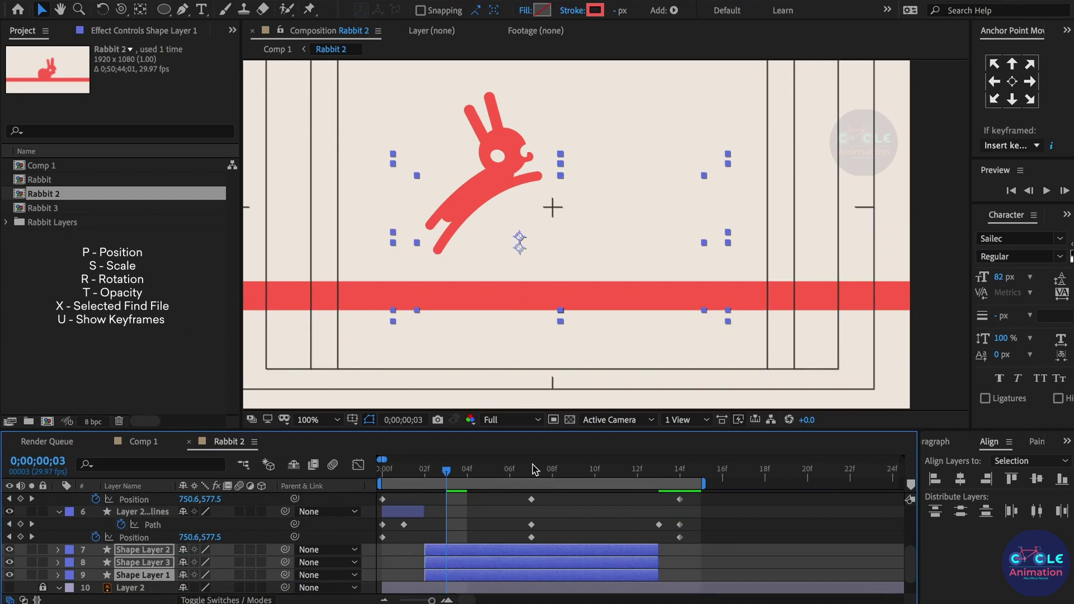
Preview and scrub the hop, checking frames 13, 14 and 11.
click(469, 512)
mouse_move(383, 470)
mouse_down()
mouse_move(594, 498)
mouse_move(358, 495)
mouse_up()
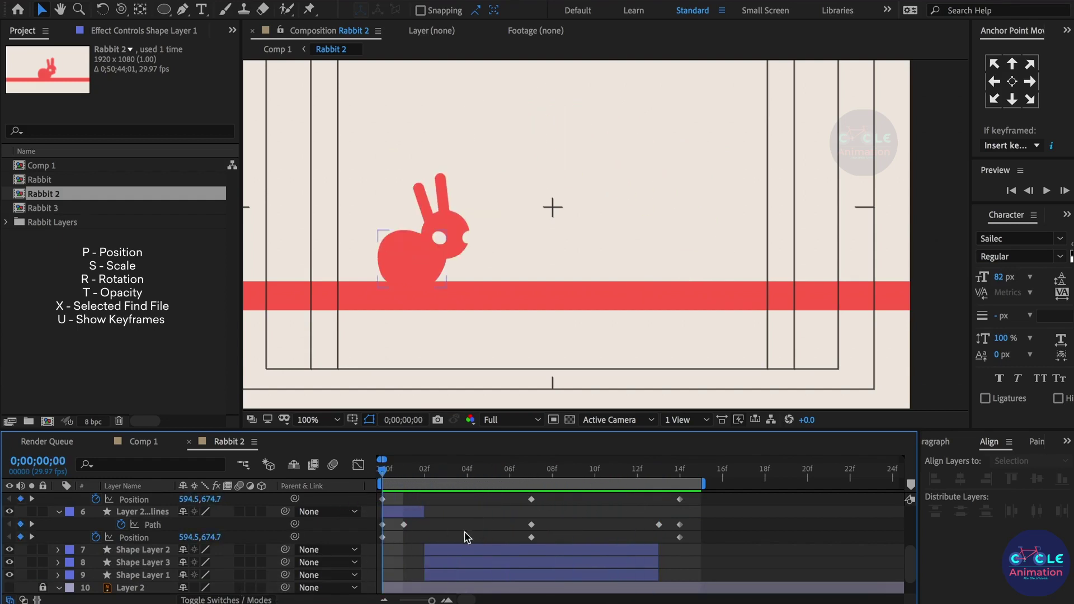
key(space)
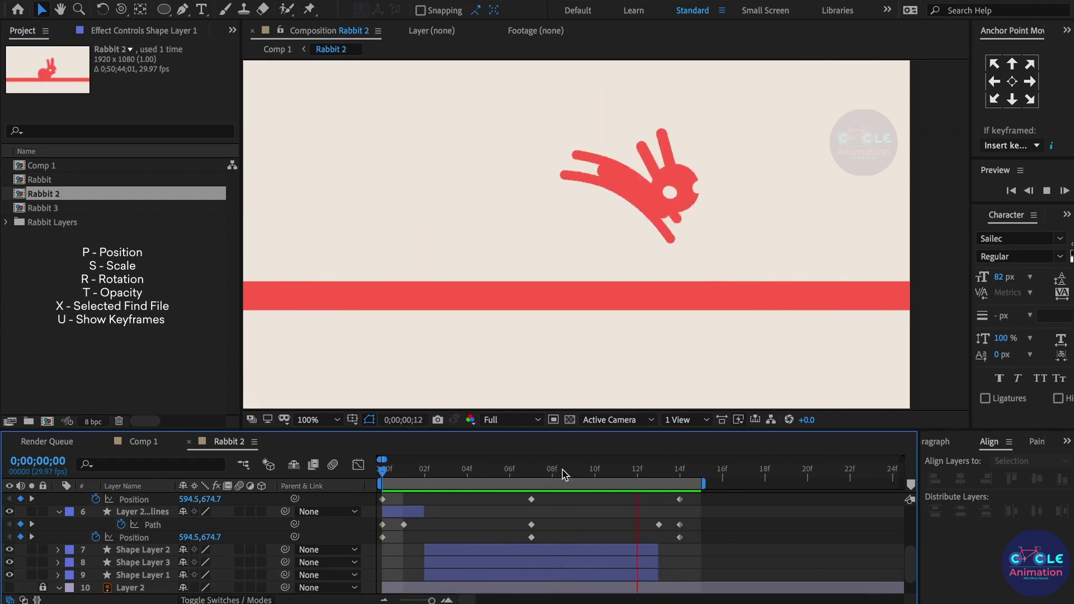
click(658, 472)
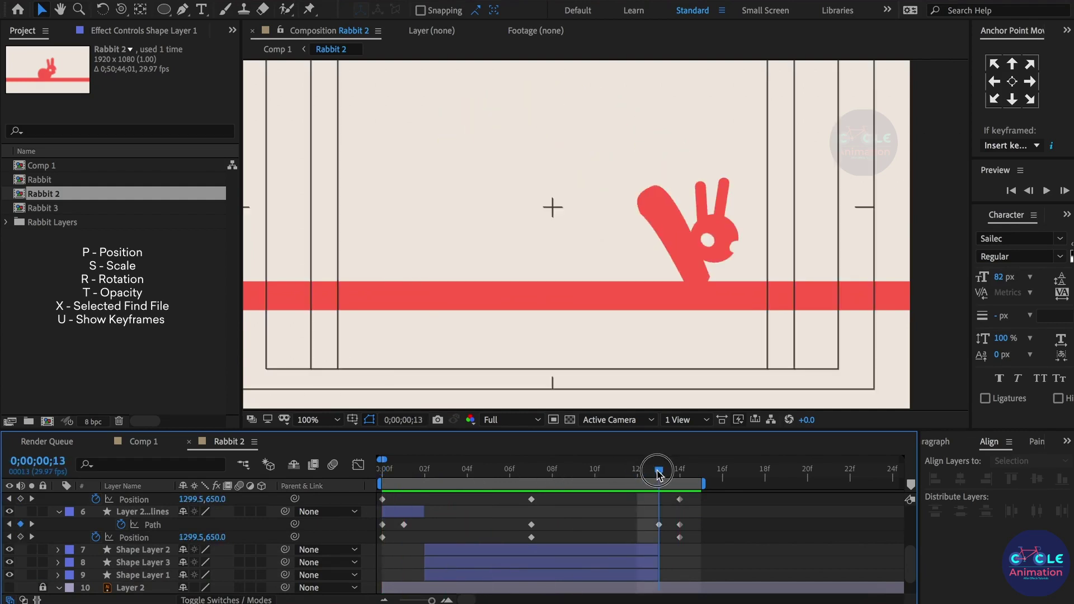
mouse_move(660, 474)
mouse_down()
mouse_move(678, 472)
mouse_move(659, 472)
mouse_up()
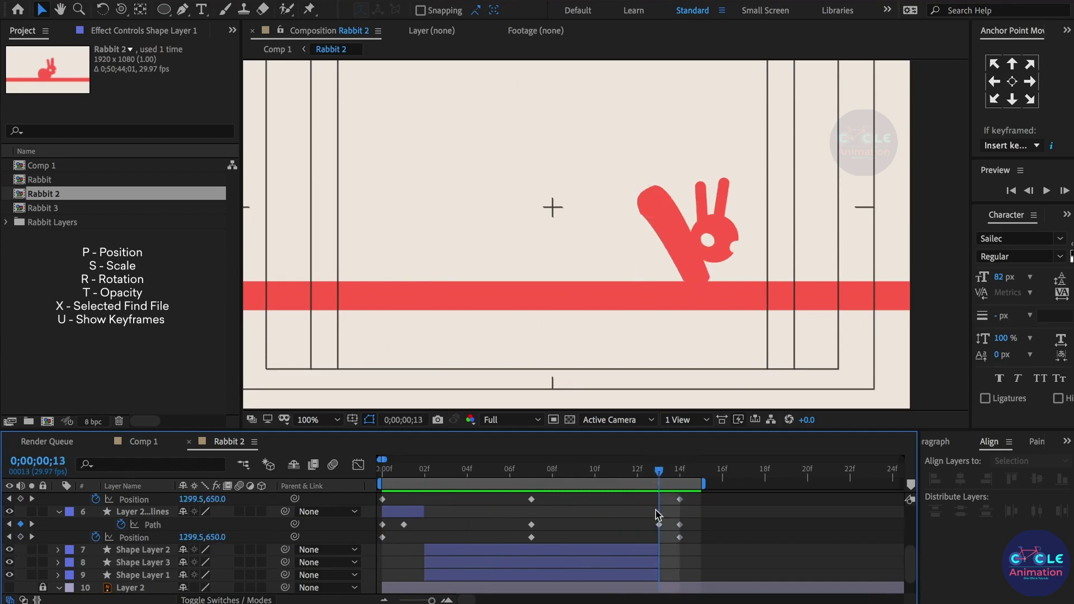
scroll(656, 497, up, 4)
mouse_move(662, 474)
mouse_down()
mouse_move(519, 497)
mouse_move(654, 500)
mouse_up()
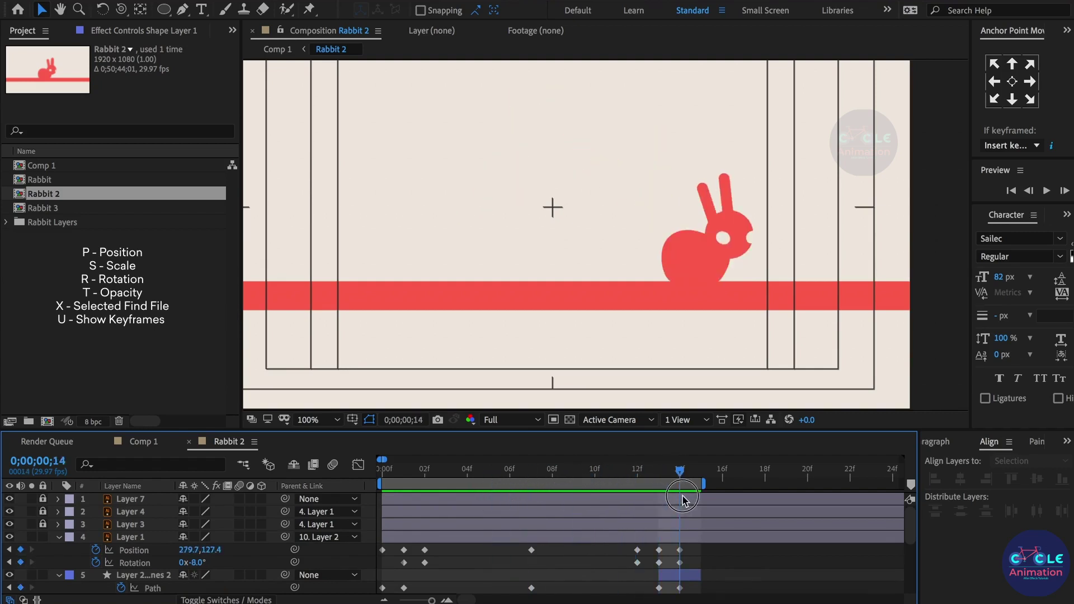
At frame 12, dismiss the password prompt and move the head to Position 285.1, 108.4.
drag(655, 502, 641, 501)
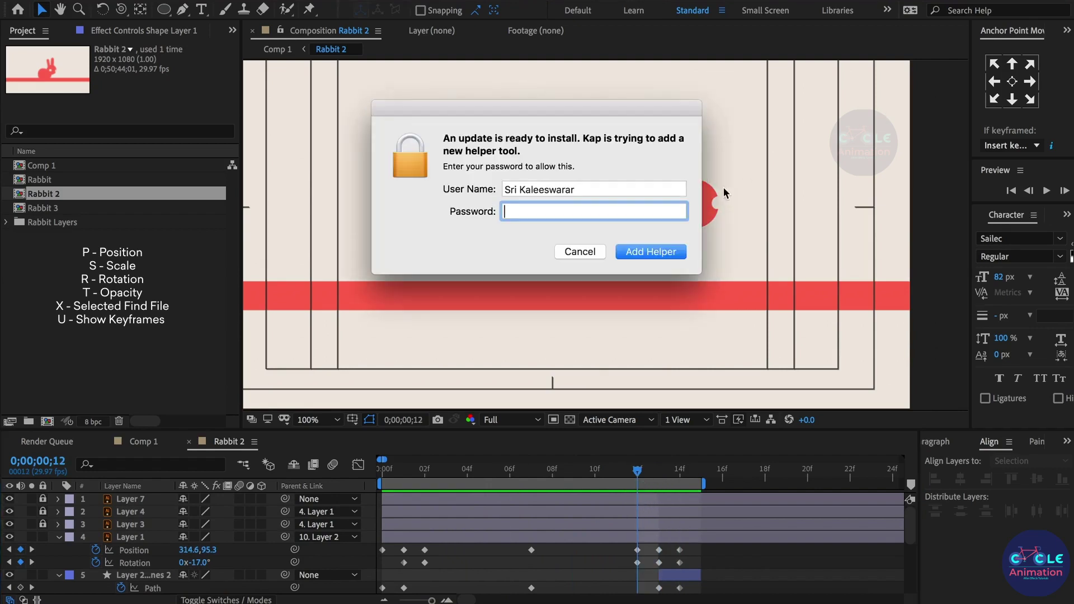
click(602, 252)
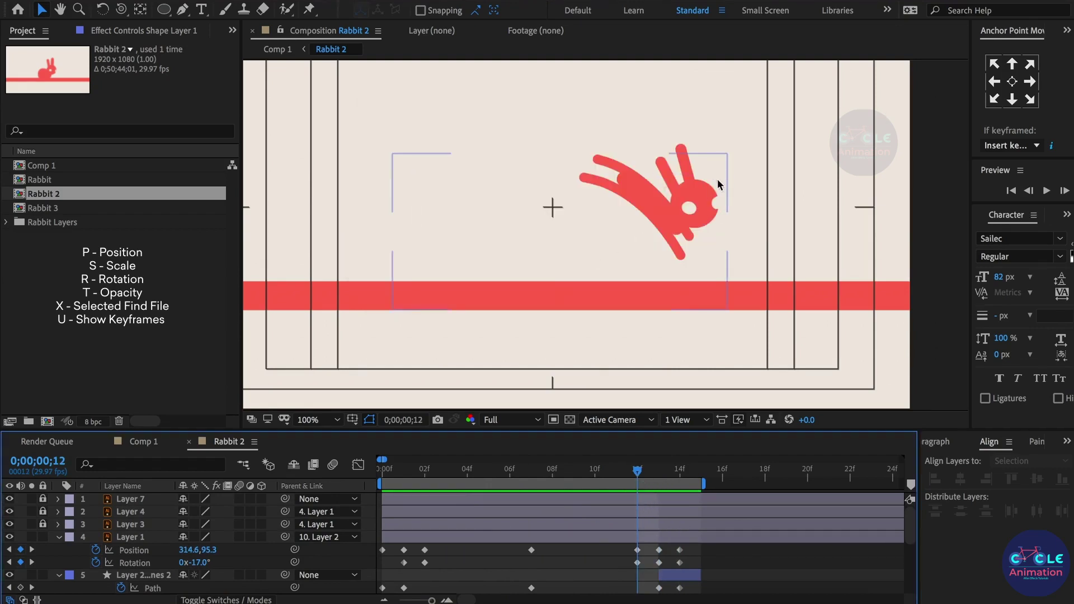
drag(712, 192, 695, 200)
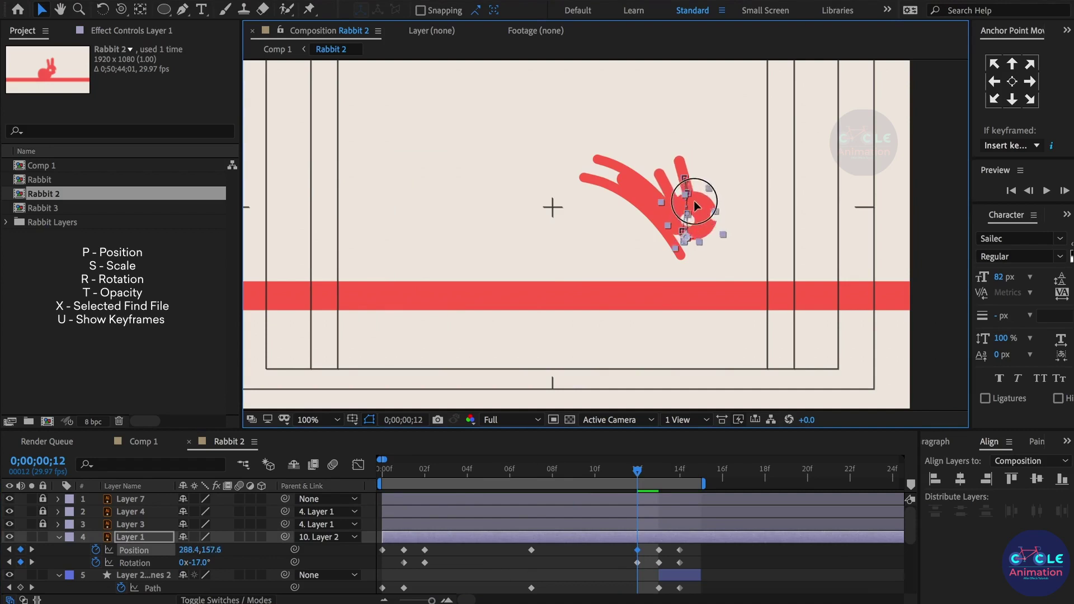
drag(696, 197, 698, 193)
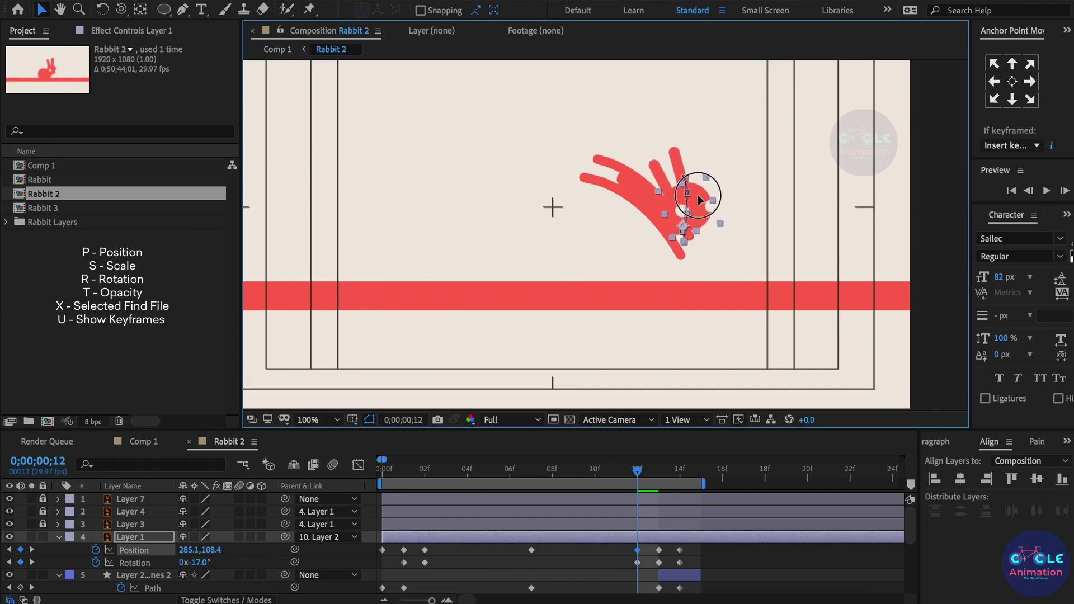
click(698, 554)
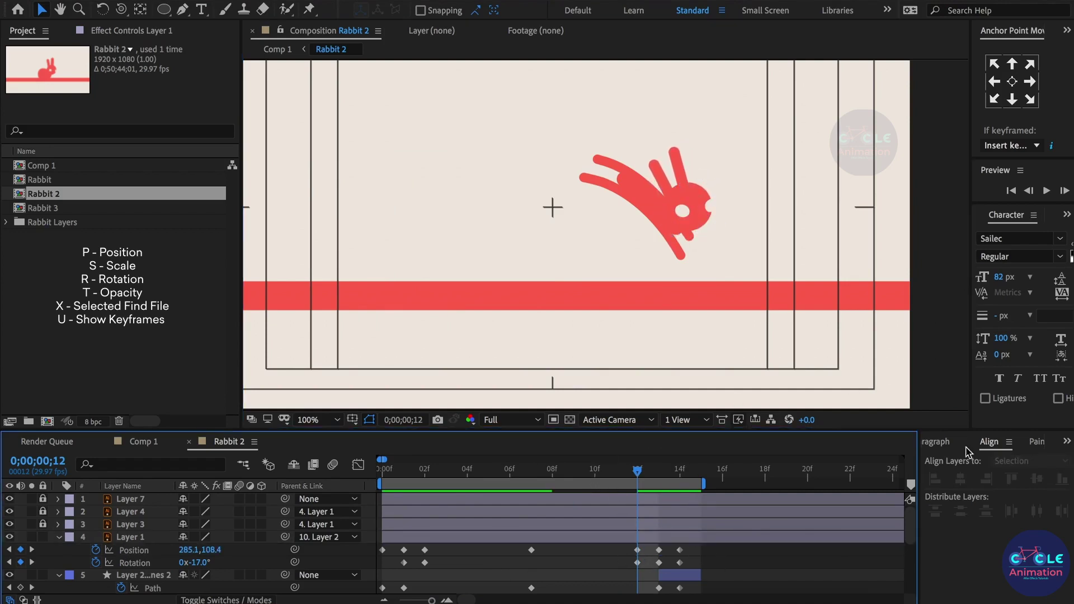
Scrub to frames 13 and 9 to review the leap.
drag(653, 475, 658, 481)
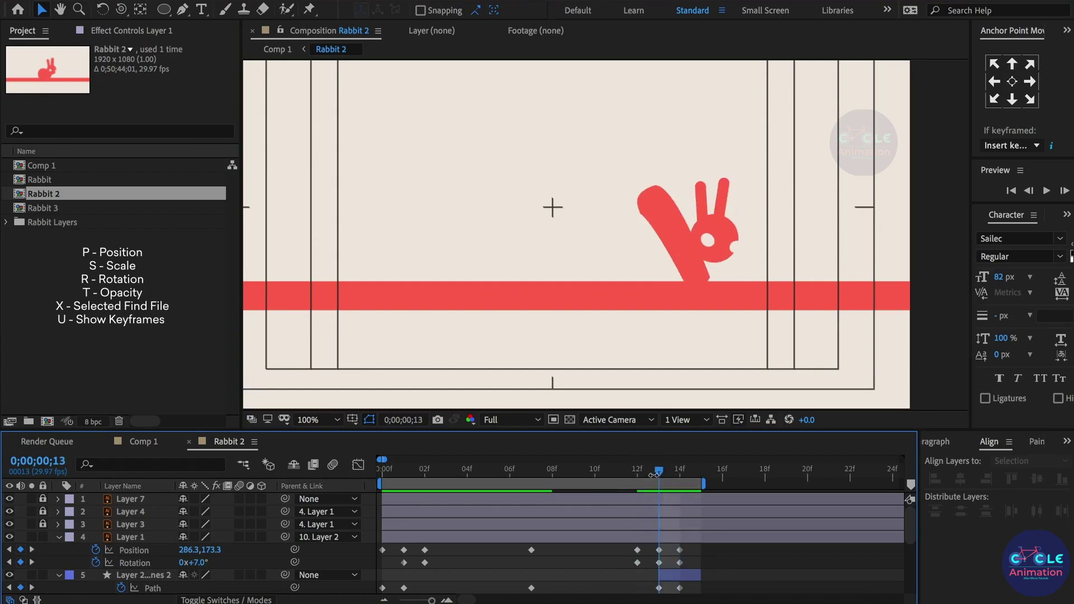
drag(635, 476, 403, 477)
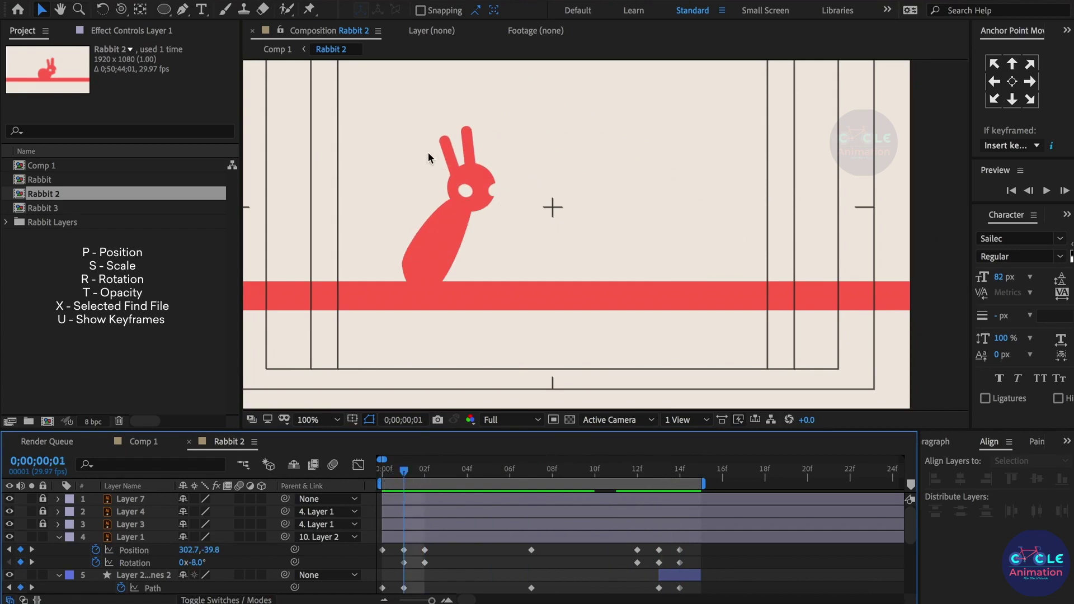
click(449, 150)
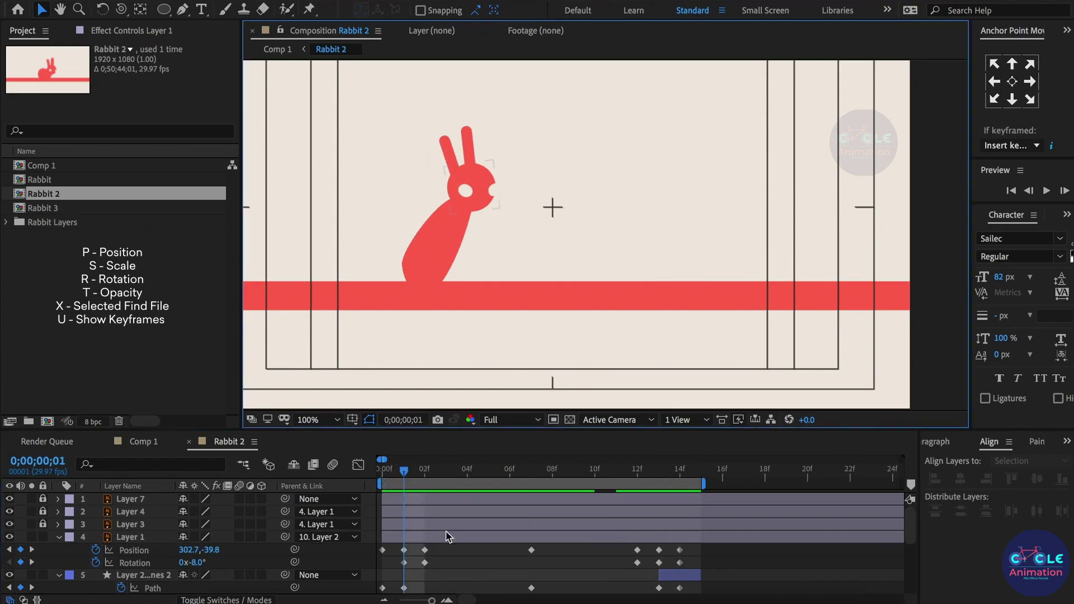
Set Rotation keyframes on the ear layer at frames 0 and 14.
click(439, 523)
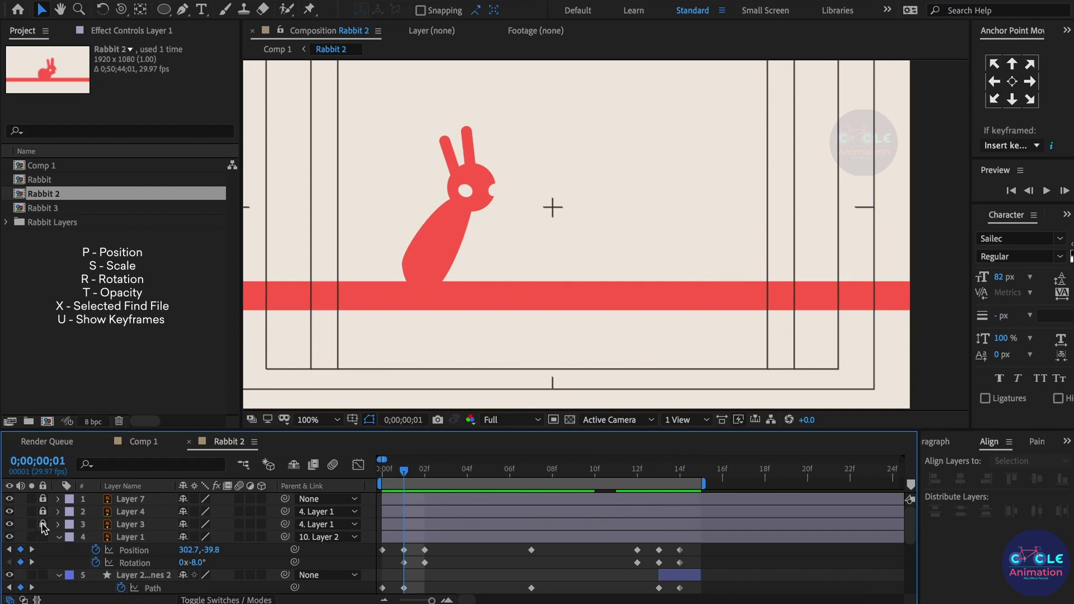
click(121, 525)
key(r)
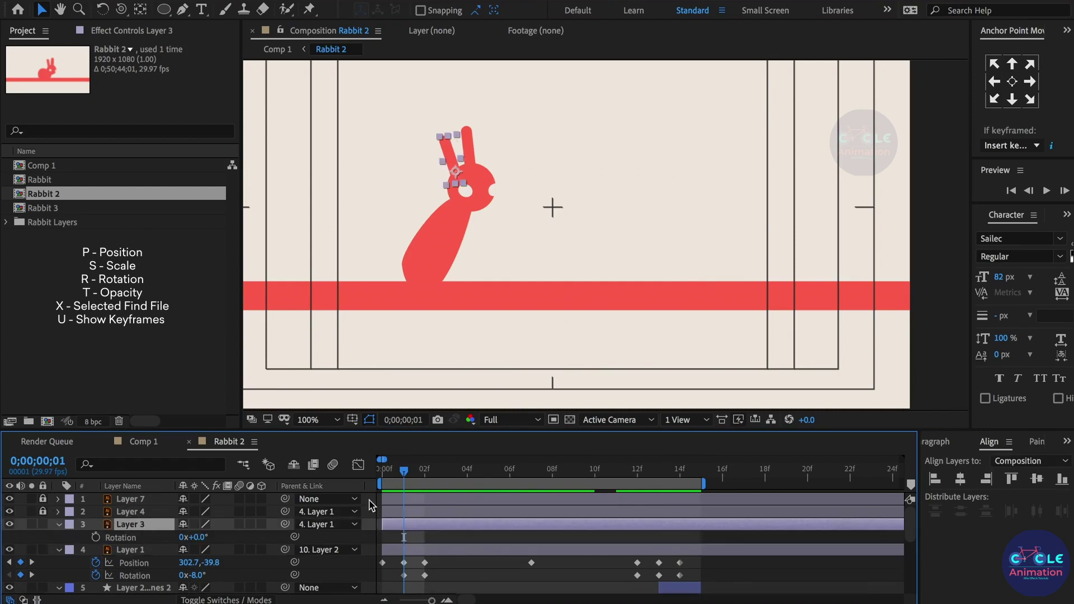
click(96, 537)
drag(404, 537, 383, 537)
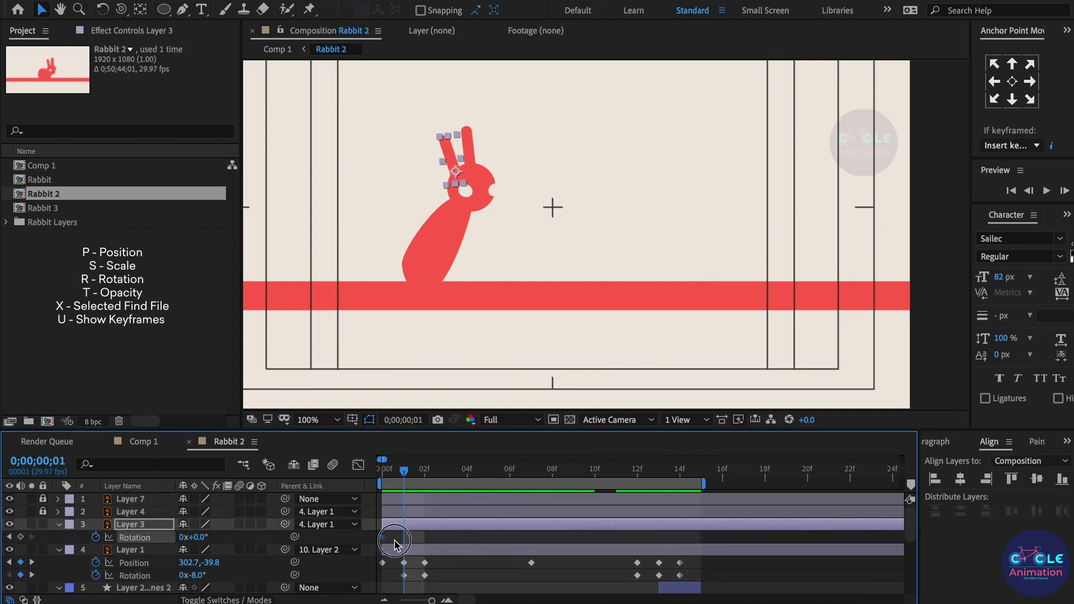
drag(423, 486, 679, 501)
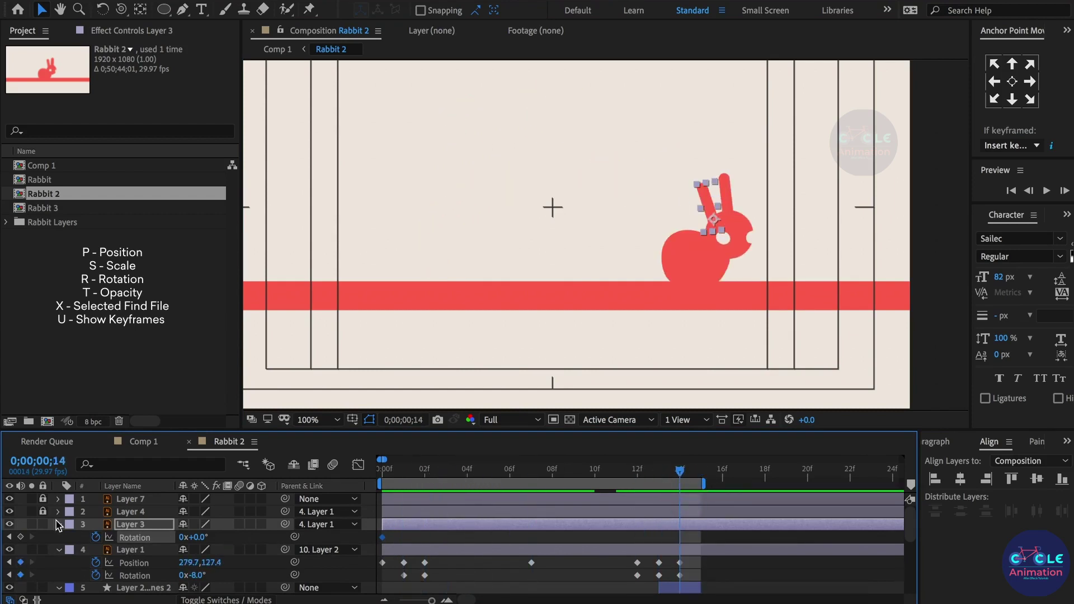
click(21, 537)
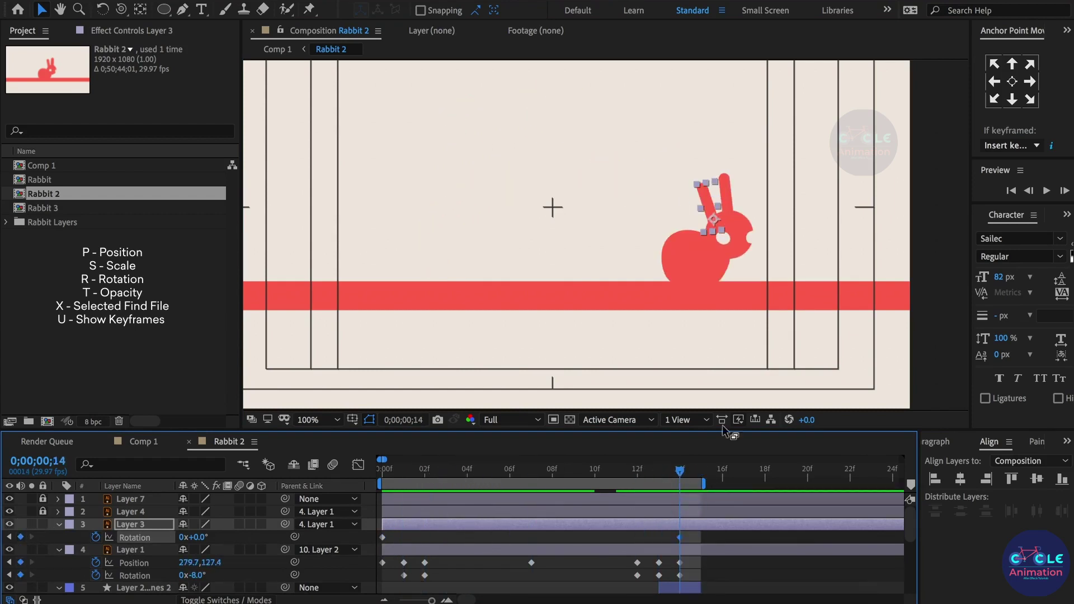
Tilt the ear back to -11° at frame 3 and preview the swing.
click(447, 471)
drag(193, 537, 180, 540)
mouse_move(423, 479)
mouse_down()
mouse_move(690, 508)
mouse_move(385, 537)
mouse_up()
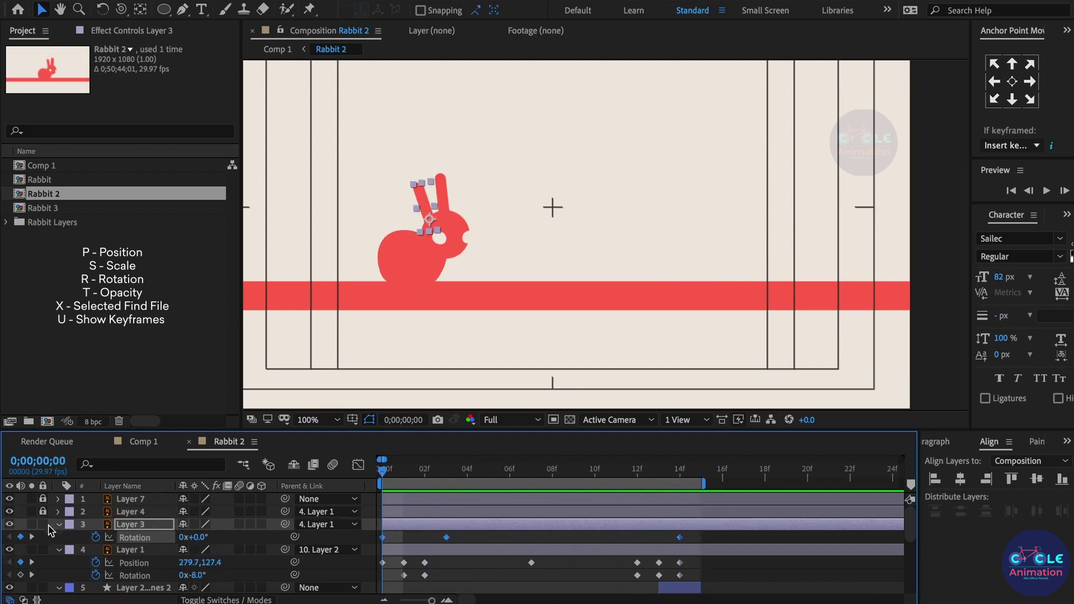
click(135, 511)
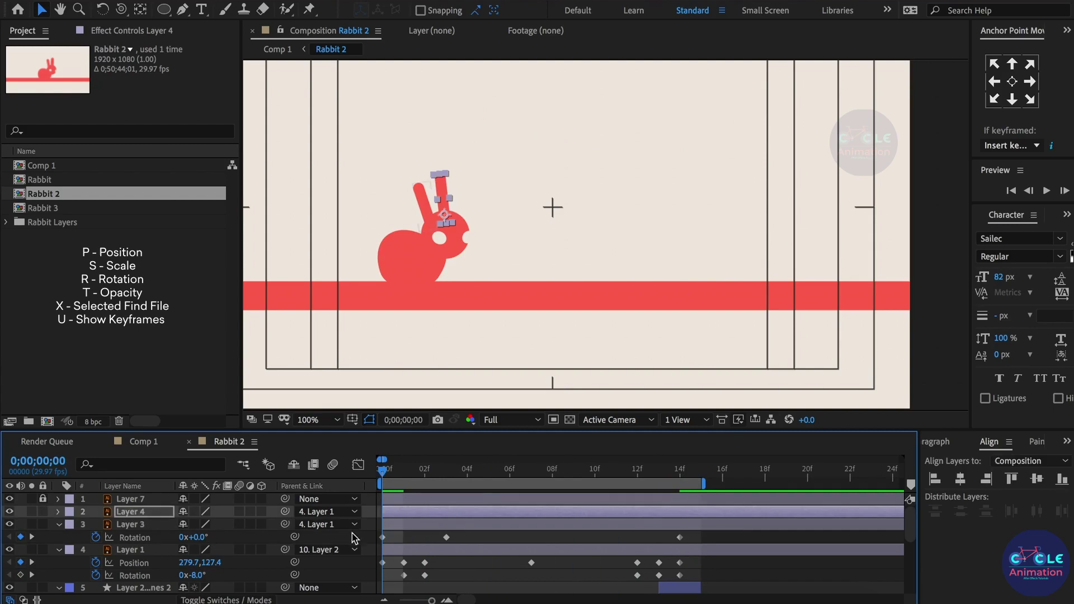
click(463, 558)
key(space)
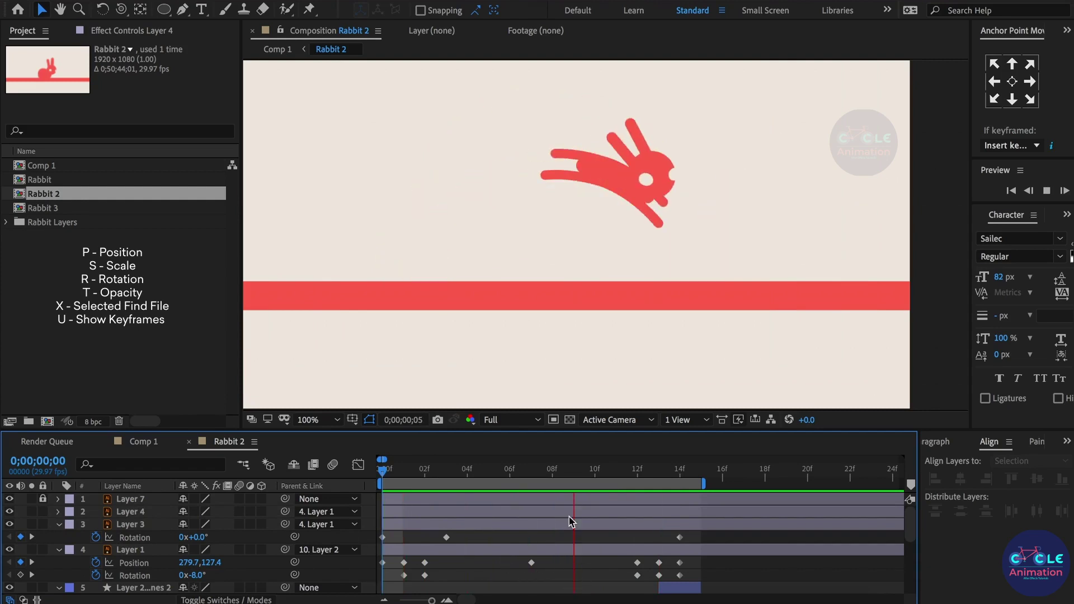
key(space)
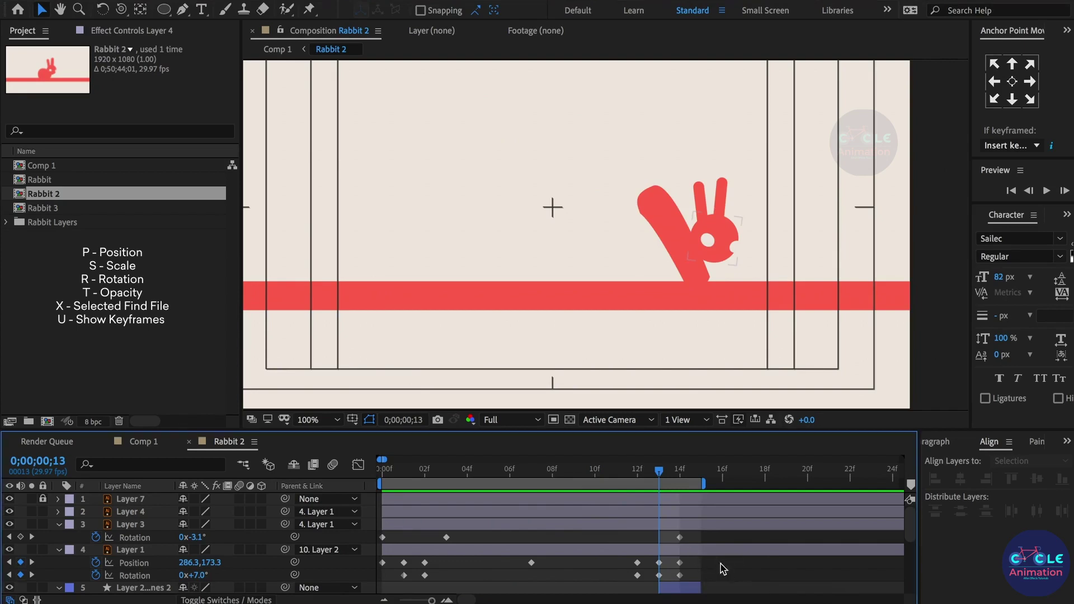
On the frame-13 body path, pull the left vertex up-left and bend the bottom curve upward.
mouse_move(609, 479)
mouse_down()
mouse_move(579, 478)
mouse_move(660, 475)
mouse_up()
scroll(662, 524, down, 1)
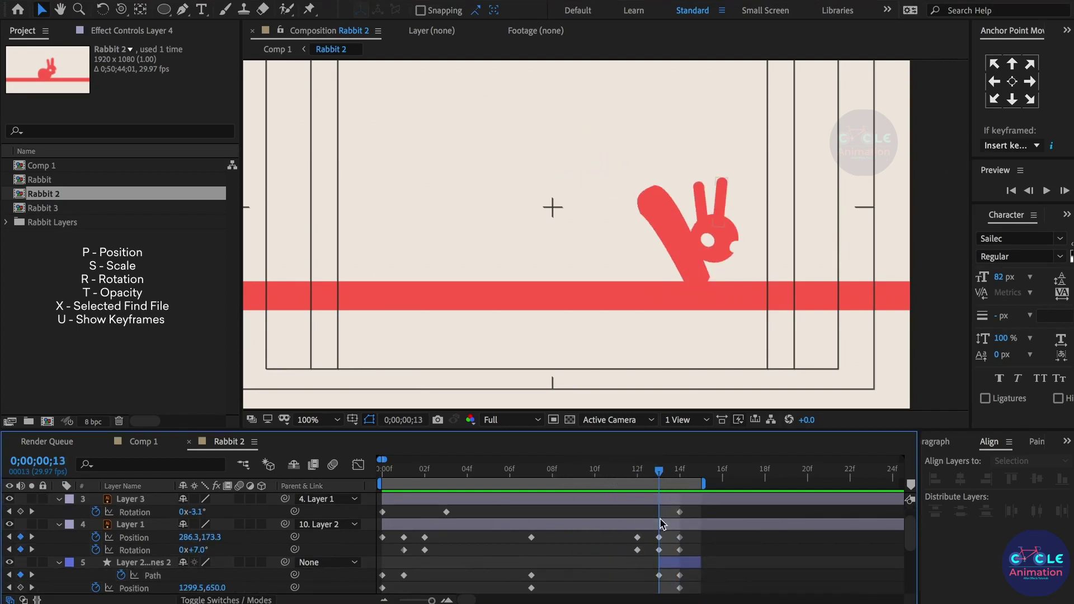
click(660, 576)
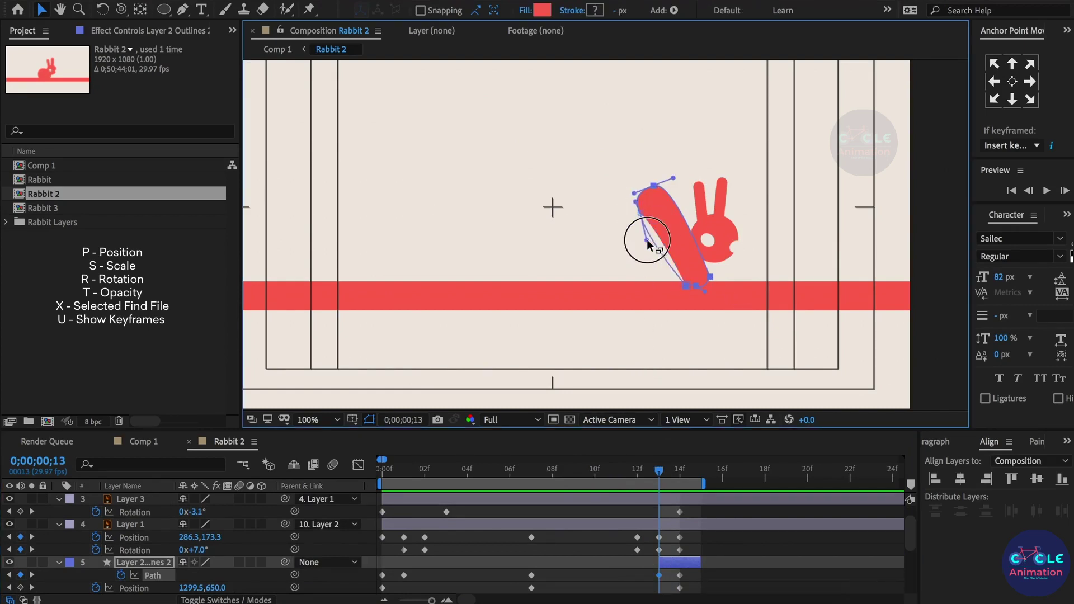
drag(648, 242, 635, 217)
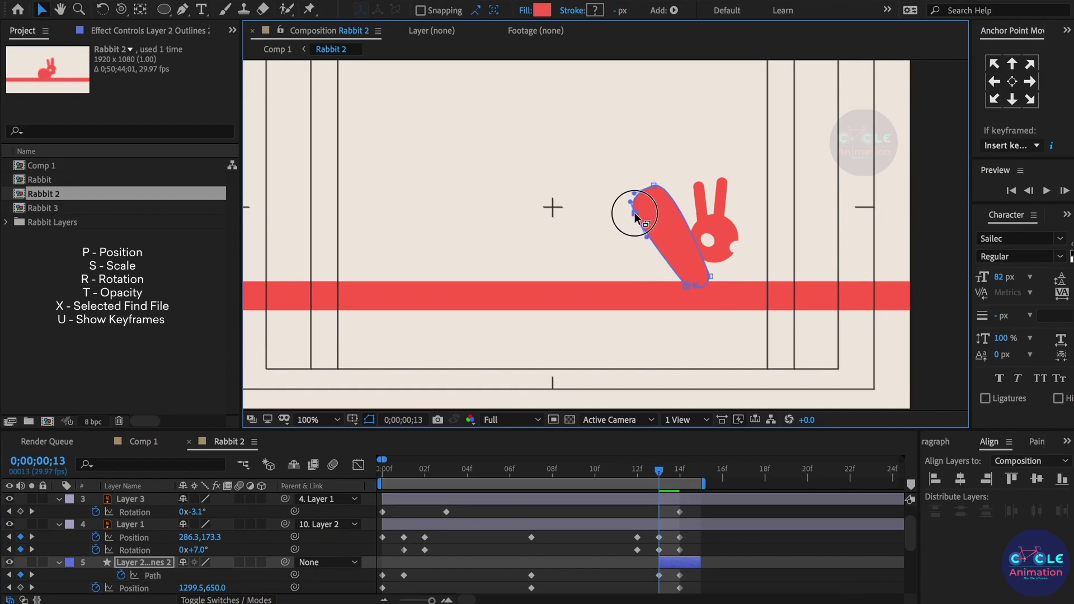
click(681, 285)
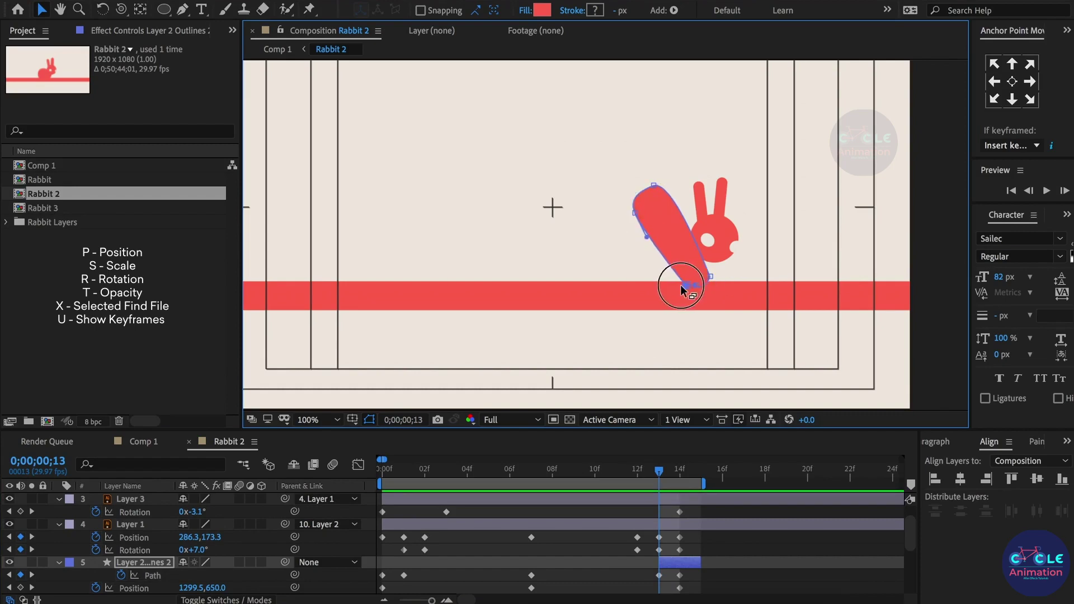
click(696, 284)
drag(707, 294, 707, 288)
click(735, 550)
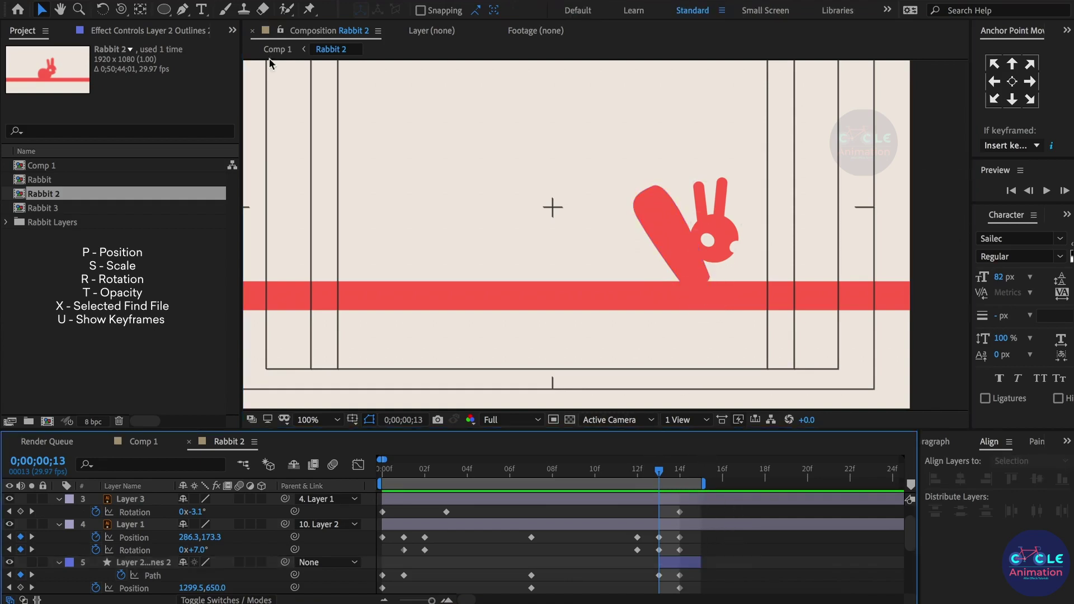
Add a vertex on the body's left edge with the Pen tool and smooth the top and left curves.
click(183, 9)
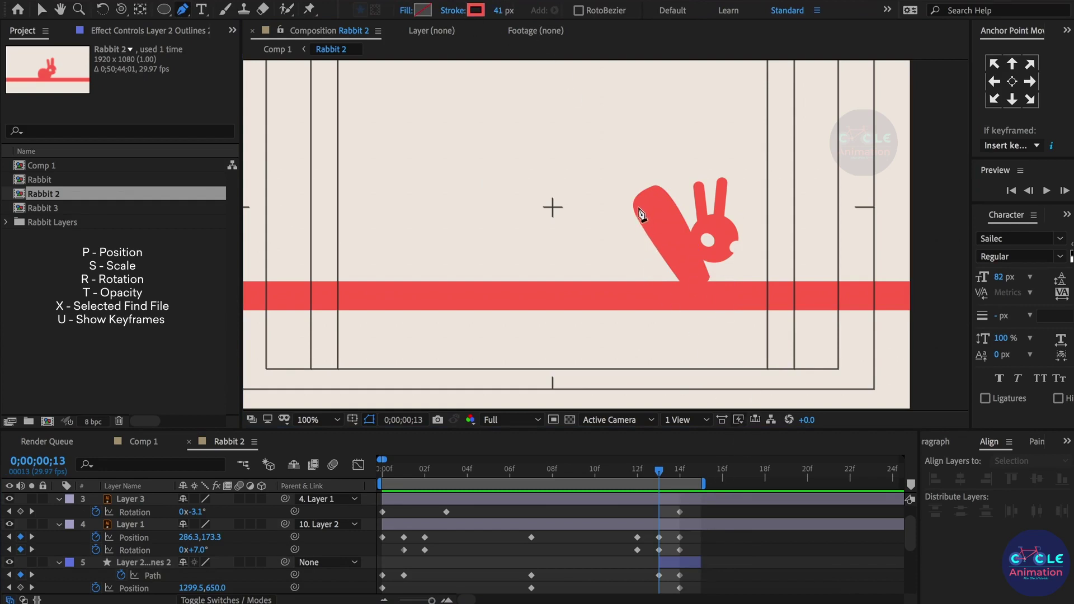
click(658, 575)
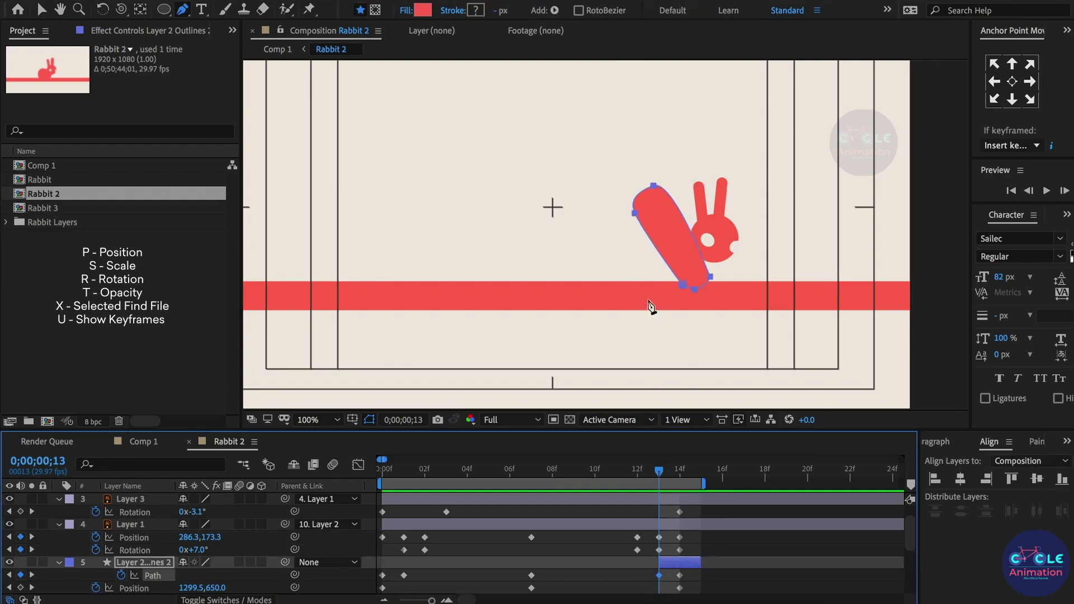
click(636, 215)
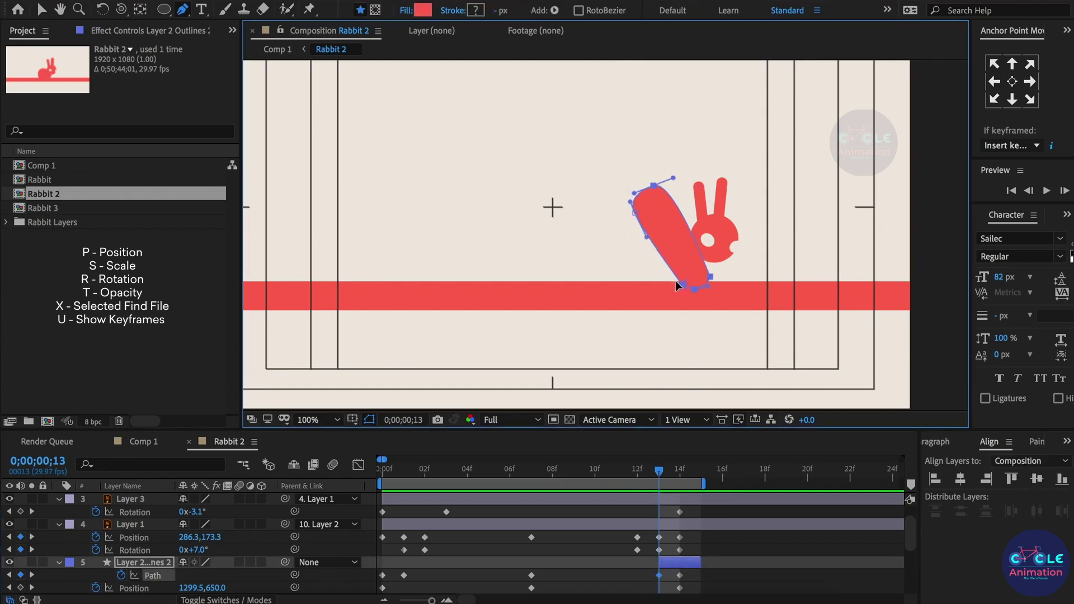
drag(647, 242, 643, 243)
drag(674, 179, 677, 177)
drag(636, 215, 638, 223)
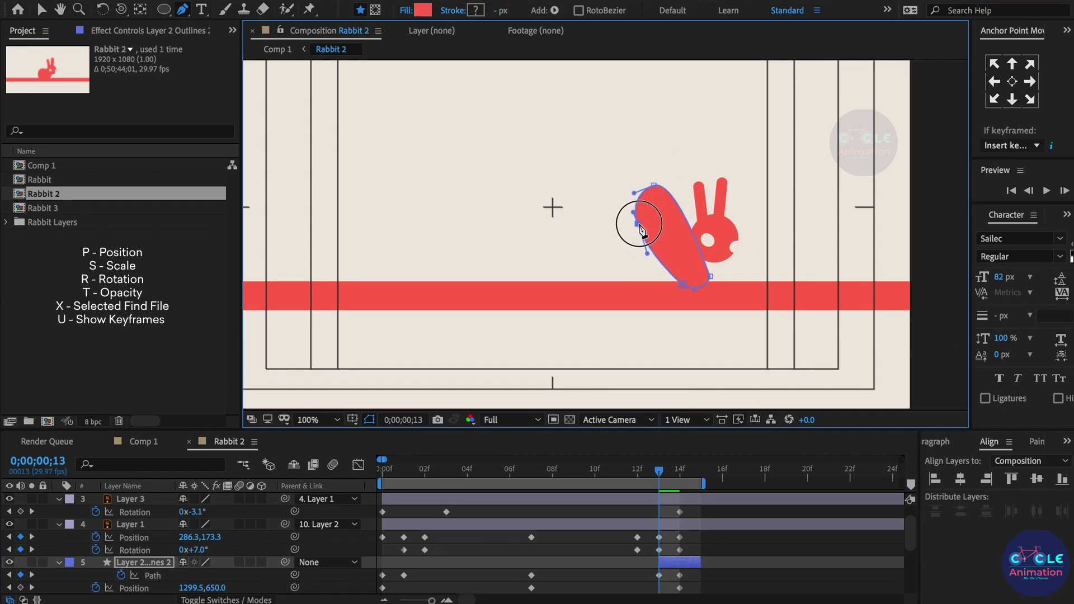
Compare with frame 12, then adjust the bottom vertex to refine the landing shape.
click(721, 538)
click(637, 471)
drag(635, 473, 657, 477)
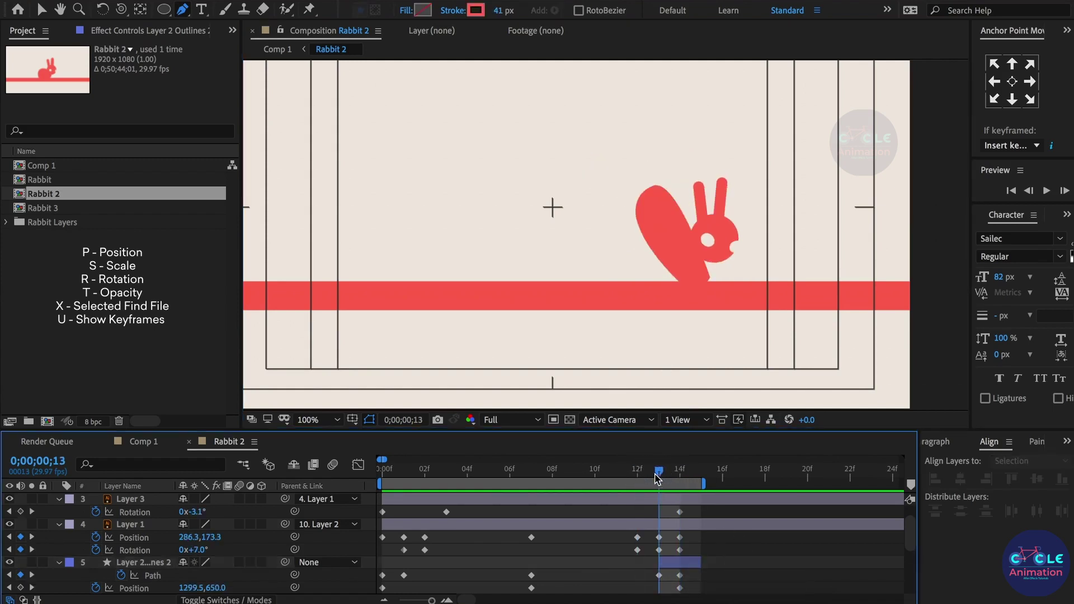
click(659, 576)
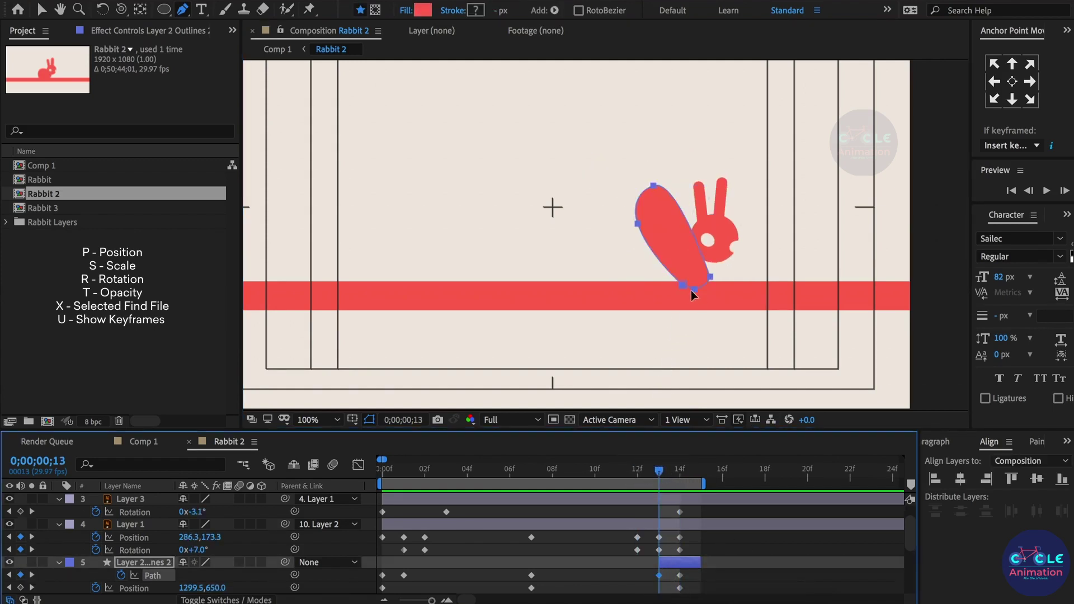
drag(684, 284, 685, 293)
Rewind to frame 0, preview the hop, scrub through its poses, and play it again.
click(729, 563)
click(680, 473)
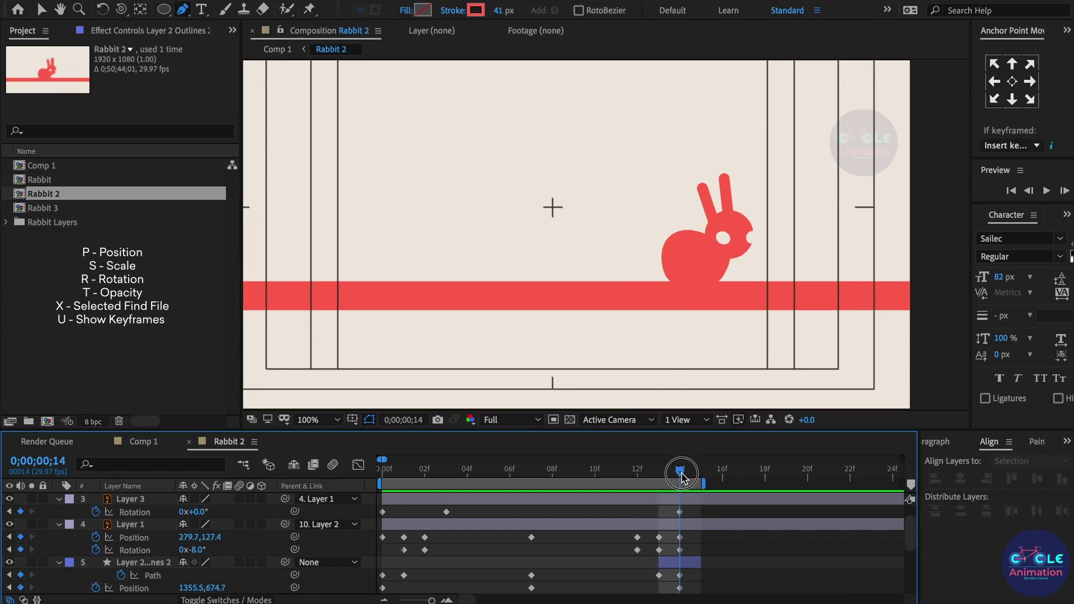
drag(680, 473, 361, 469)
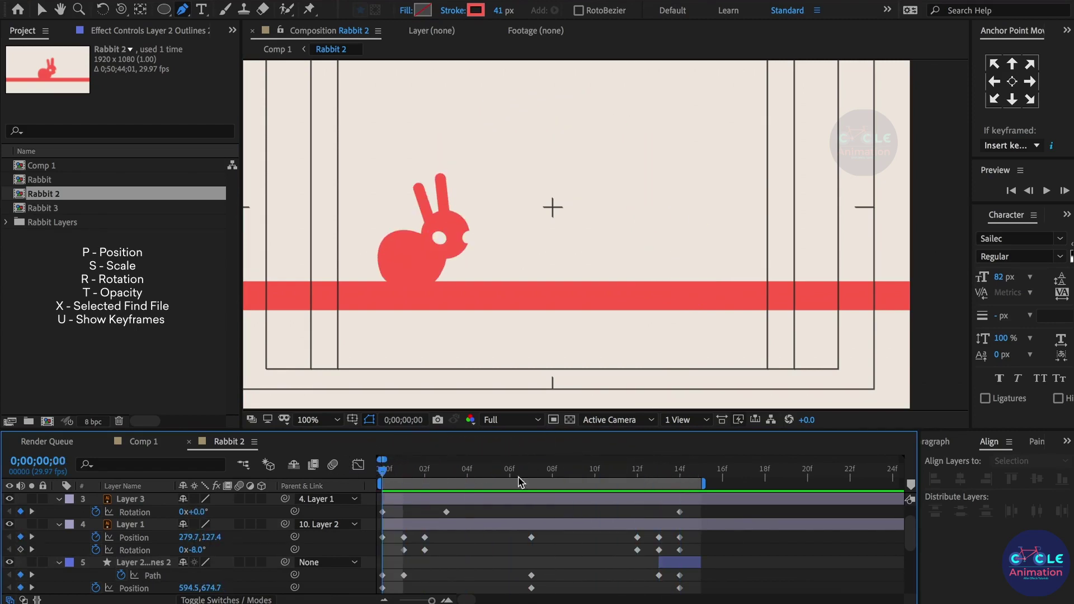
key(space)
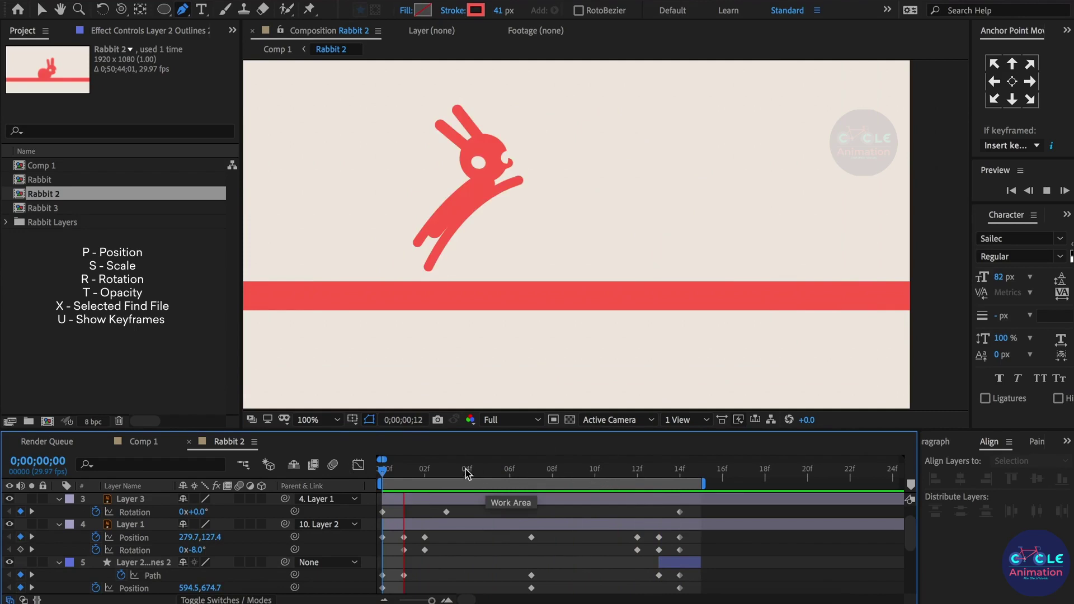
key(space)
click(425, 470)
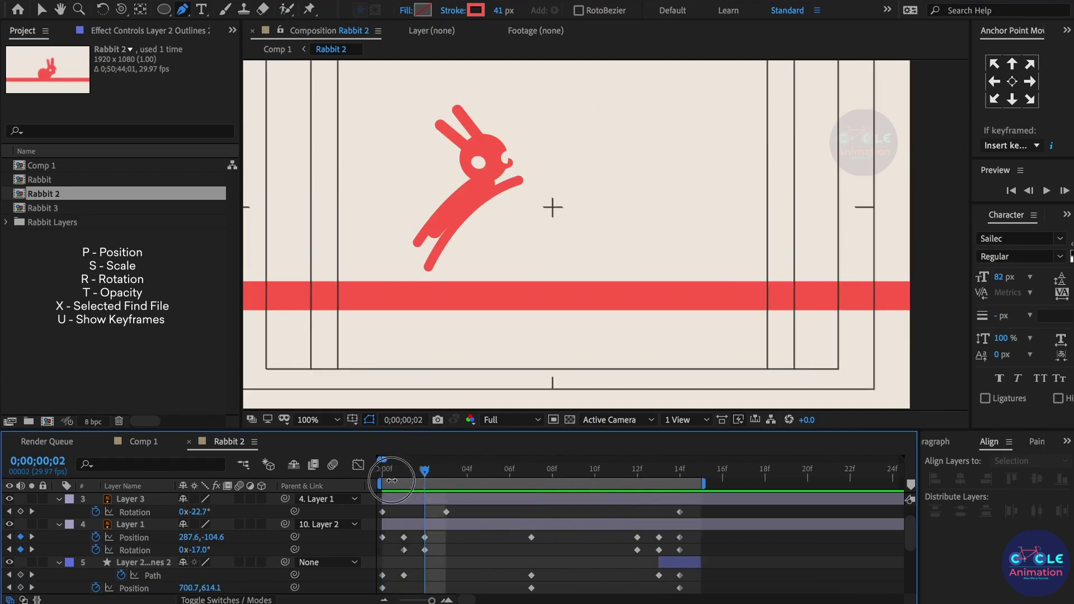
mouse_move(425, 471)
mouse_down()
mouse_move(678, 485)
mouse_move(368, 480)
mouse_up()
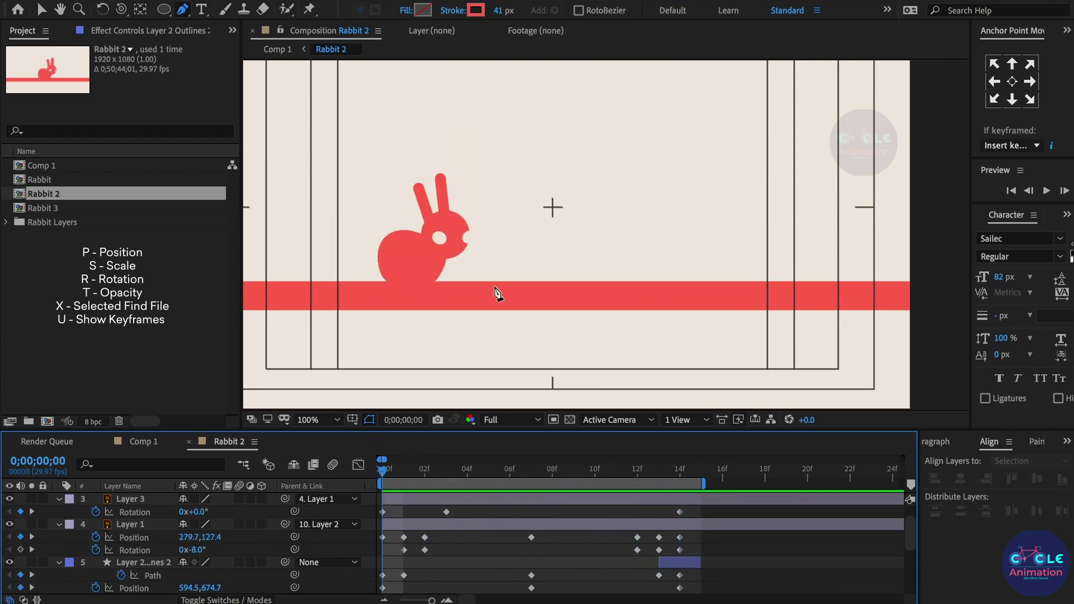
scroll(534, 260, down, 2)
key(space)
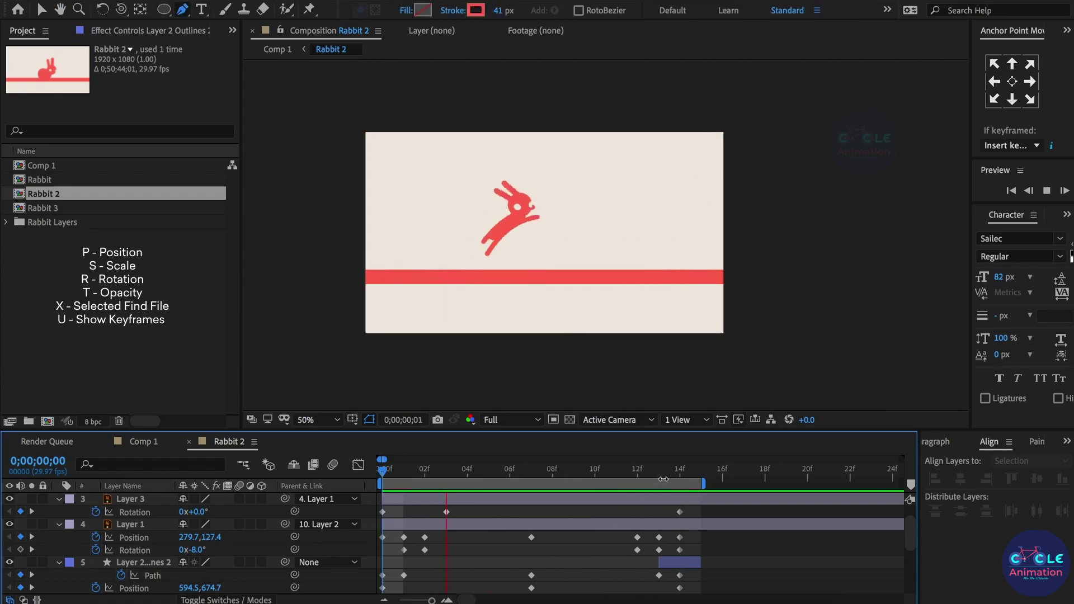